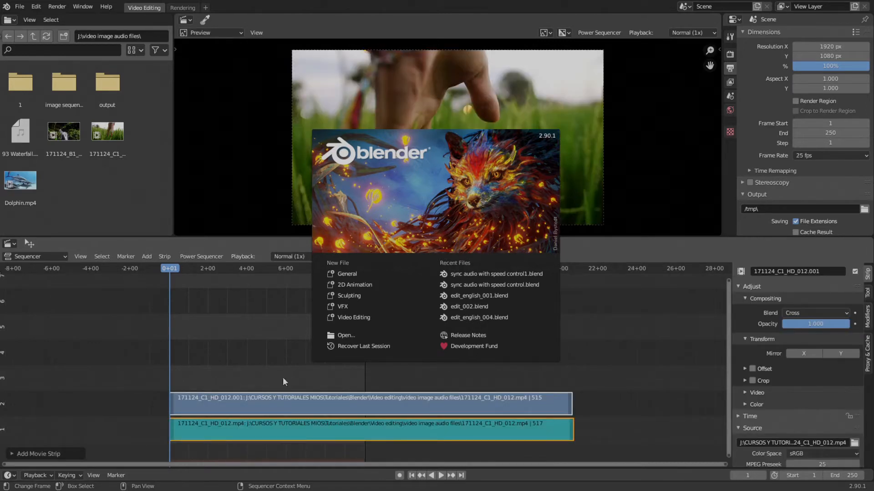
# Dismiss the splash screen and frame both movie strips in the sequencer timeline
pyautogui.click(276, 372)
pyautogui.moveTo(356, 324); pyautogui.dragTo(339, 296, button='middle')
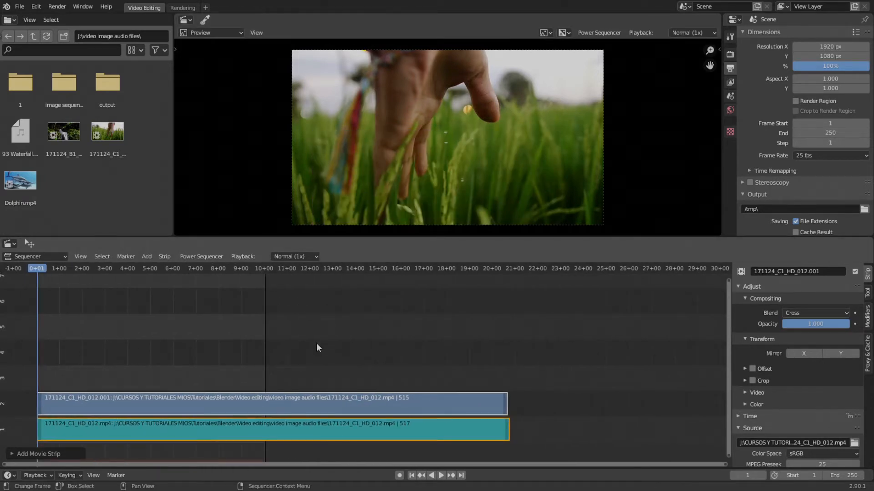
pyautogui.scroll(-1, 317, 344)
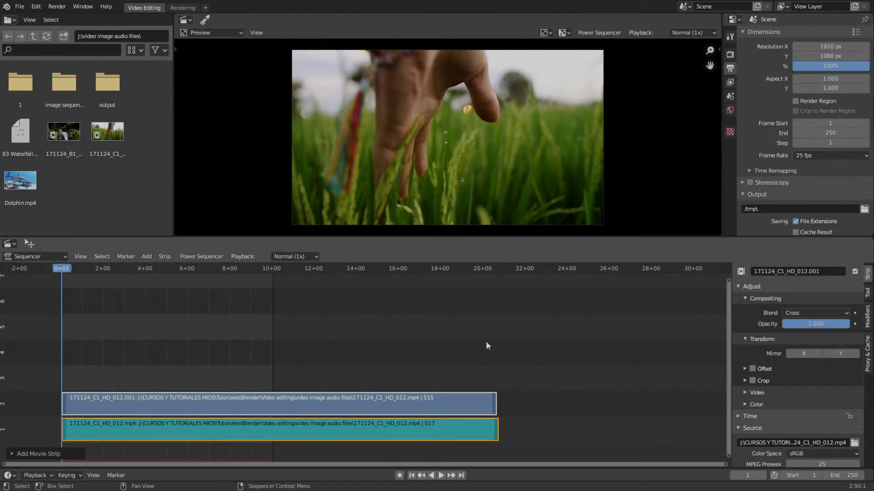
pyautogui.scroll(1, 486, 346)
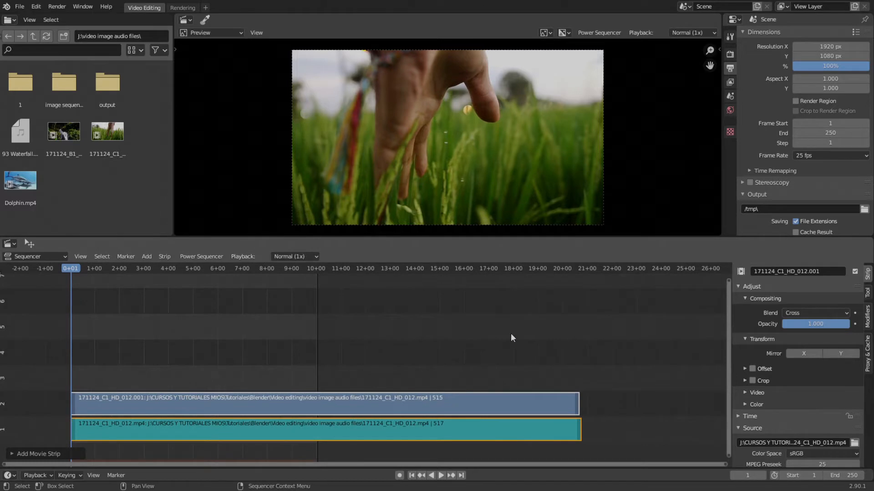
pyautogui.moveTo(510, 333); pyautogui.dragTo(470, 315, button='middle')
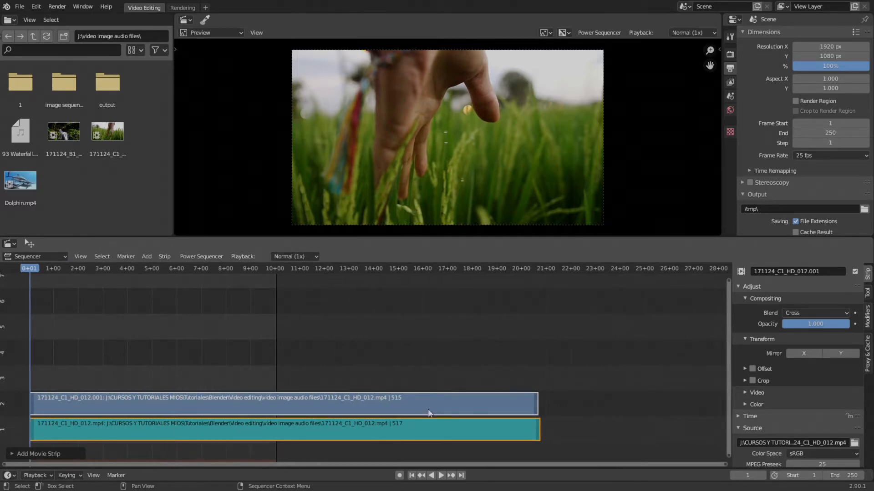
# Set the Hold Offset End of the 171124_C1_HD_012.mp4 audio strip to 2 frames
pyautogui.click(419, 426)
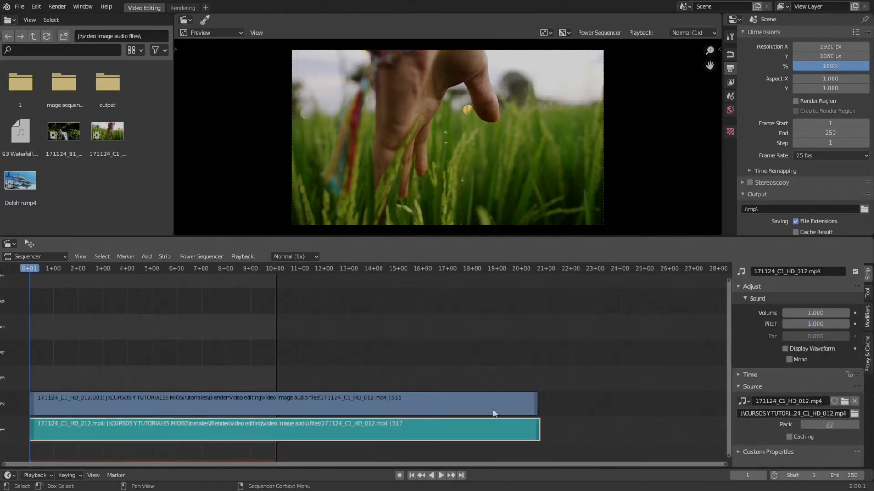
pyautogui.keyDown('ctrl'); pyautogui.hscroll(3, 421, 397); pyautogui.keyUp('ctrl')
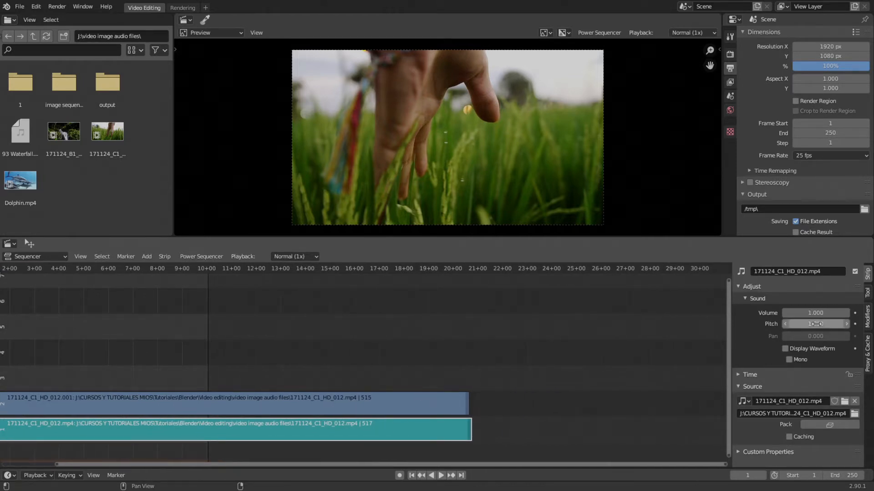
pyautogui.click(741, 376)
pyautogui.scroll(-4, 747, 389)
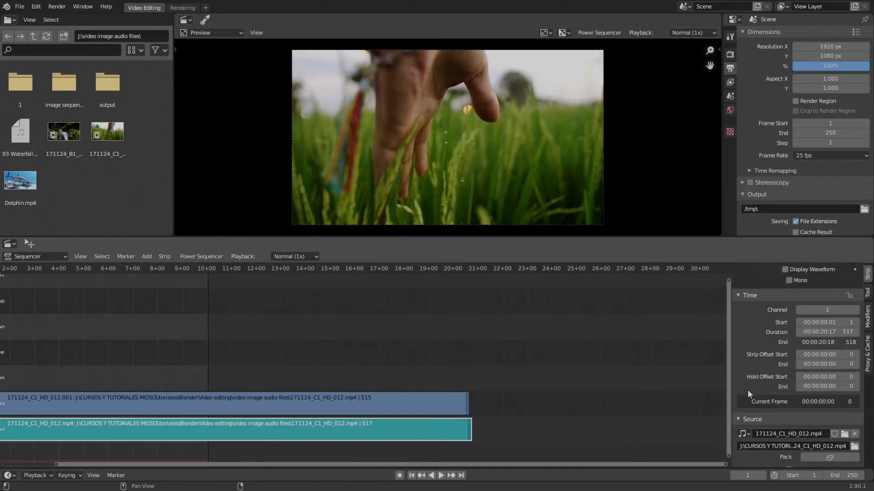
pyautogui.click(855, 388)
pyautogui.click(856, 388)
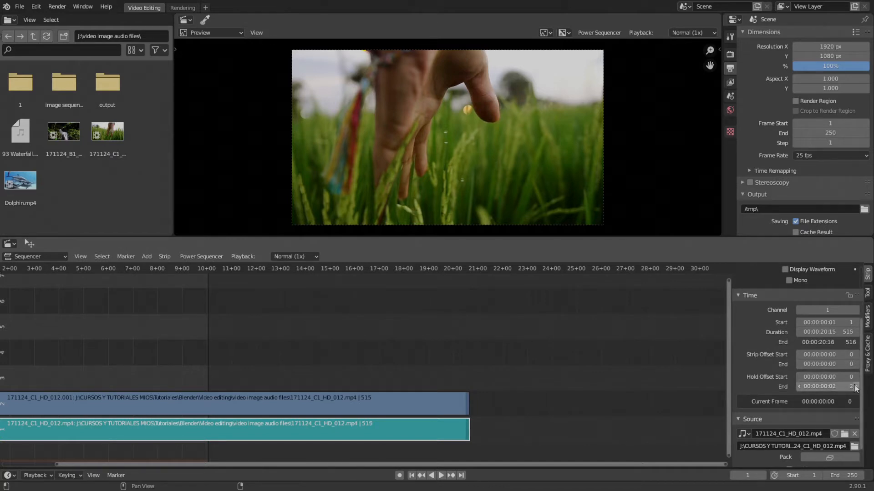
# Turn on Display Waveform for the audio strip in channel 1
pyautogui.keyDown('ctrl'); pyautogui.hscroll(-4, 437, 412); pyautogui.keyUp('ctrl')
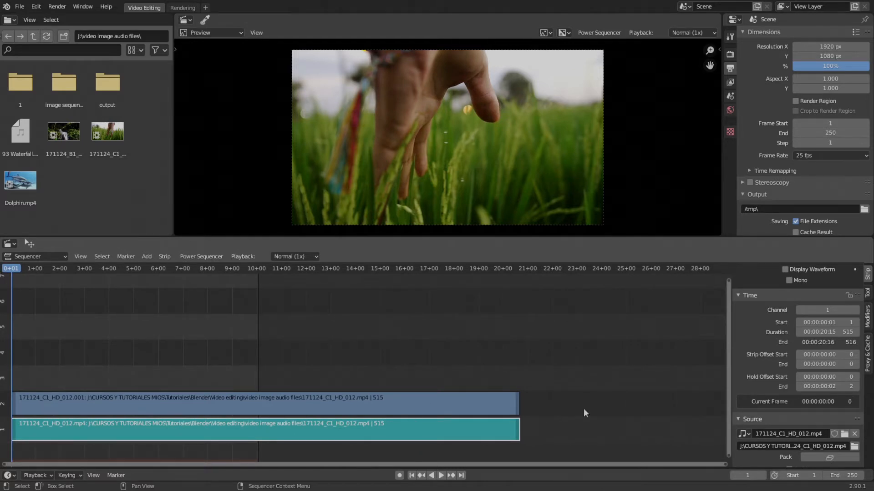
pyautogui.scroll(4, 758, 351)
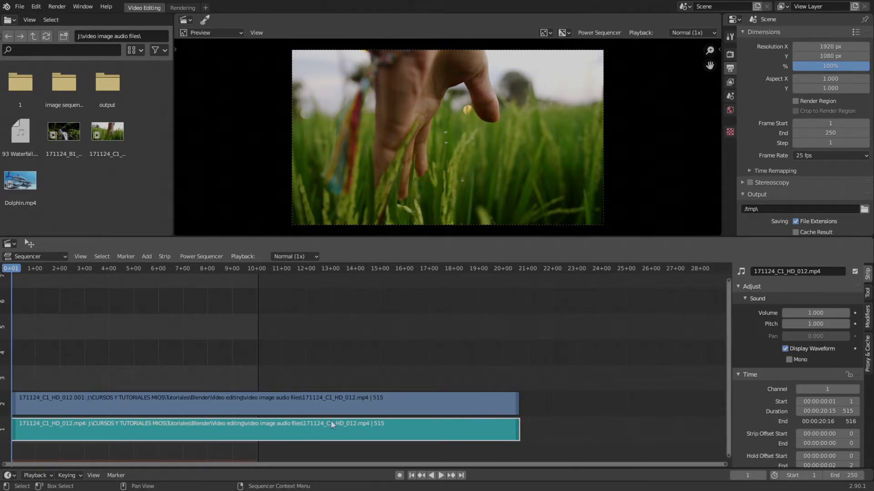
pyautogui.keyDown('ctrl'); pyautogui.hscroll(-6, 352, 417); pyautogui.keyUp('ctrl')
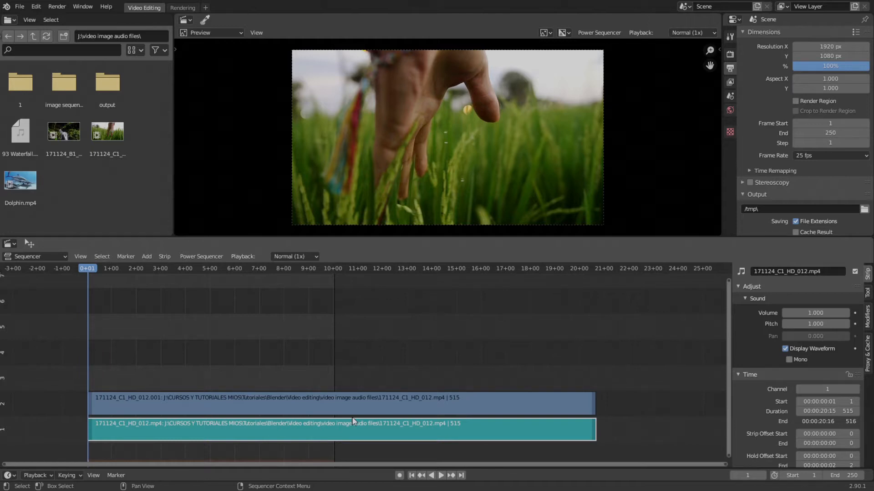
# Change the scene's output frame rate to 30 fps and compare the ends of the video and audio strips
pyautogui.click(829, 156)
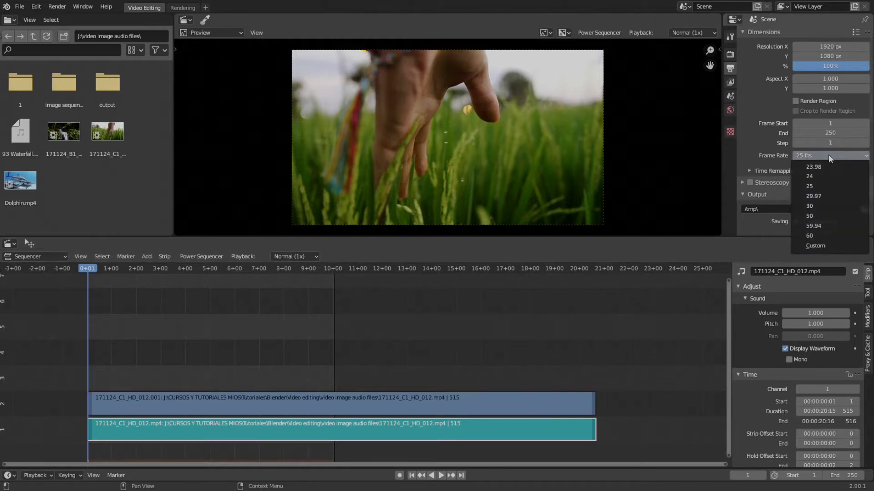
pyautogui.click(816, 206)
pyautogui.keyDown('ctrl'); pyautogui.hscroll(5, 500, 353); pyautogui.keyUp('ctrl')
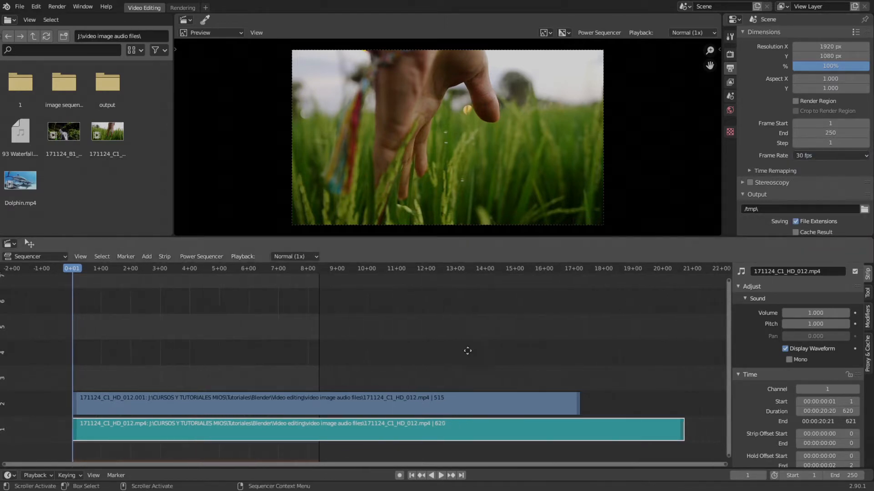
pyautogui.moveTo(414, 398); pyautogui.dragTo(400, 398, button='middle')
pyautogui.scroll(-4, 277, 439)
pyautogui.keyDown('ctrl'); pyautogui.hscroll(-4, 263, 450); pyautogui.keyUp('ctrl')
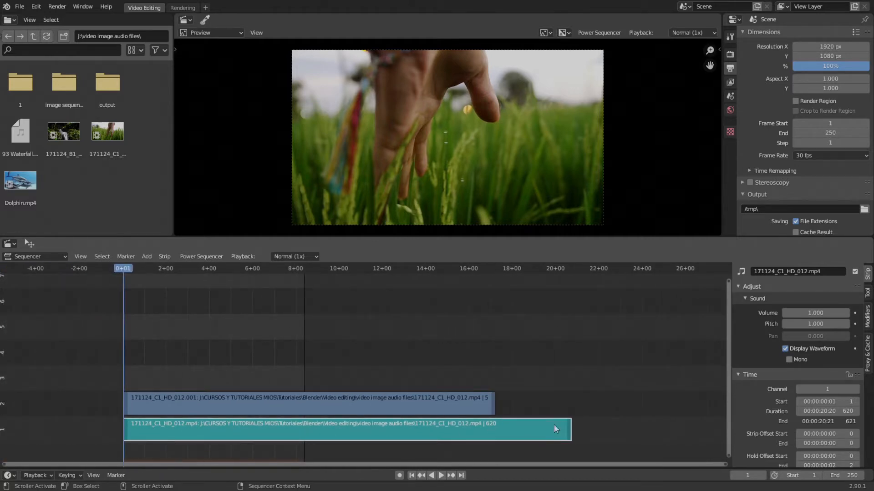
pyautogui.press('g')
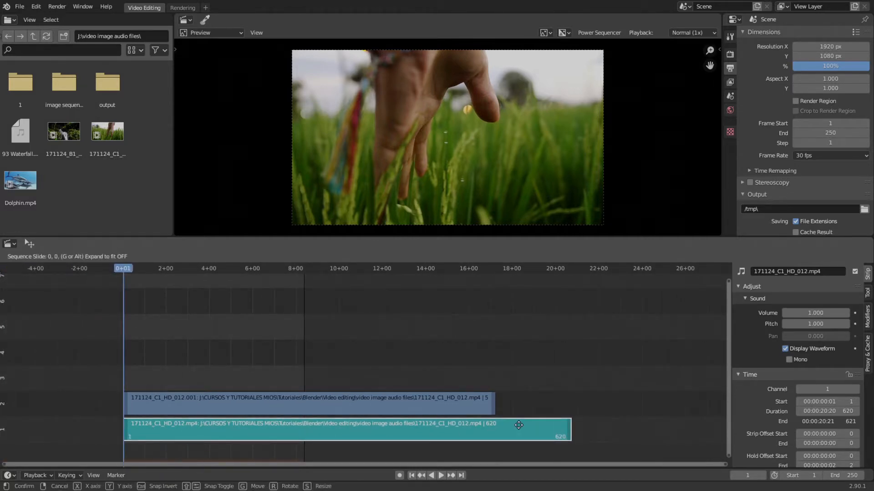
pyautogui.click(518, 424)
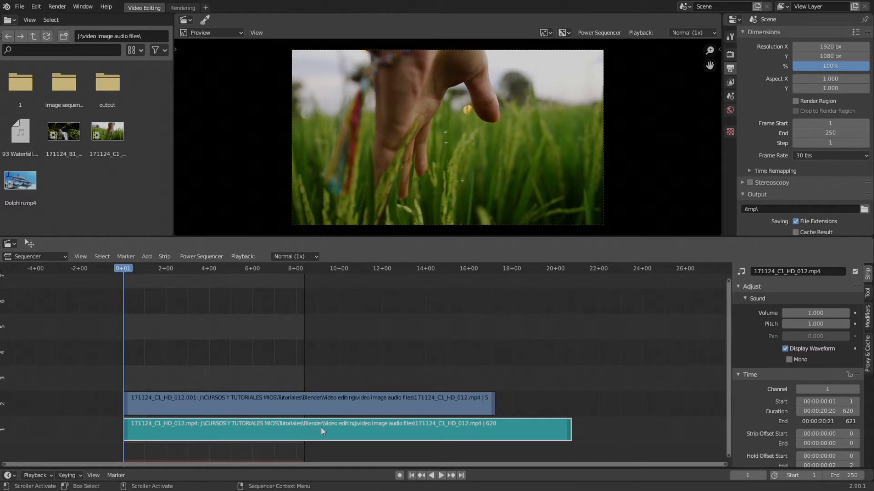
pyautogui.keyDown('ctrl'); pyautogui.hscroll(3, 314, 416); pyautogui.keyUp('ctrl')
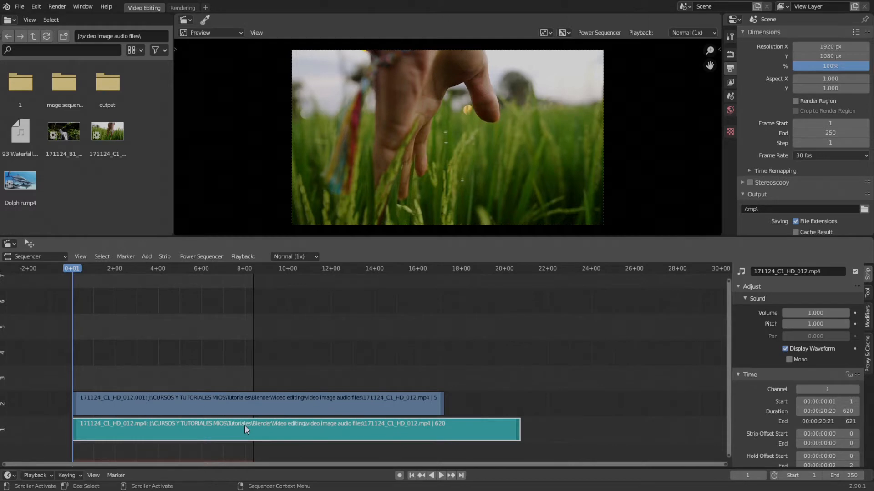
# Set the scene's frame range to match the strips
pyautogui.click(88, 257)
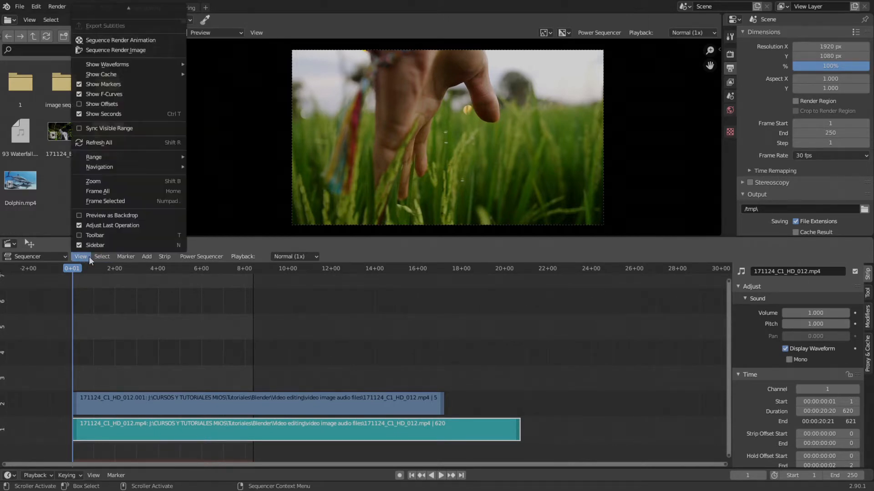
pyautogui.moveTo(130, 157)
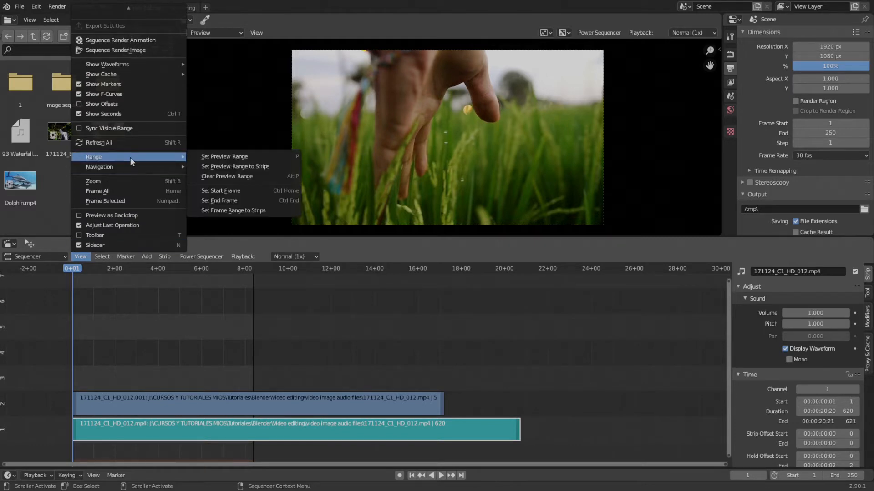
pyautogui.click(284, 211)
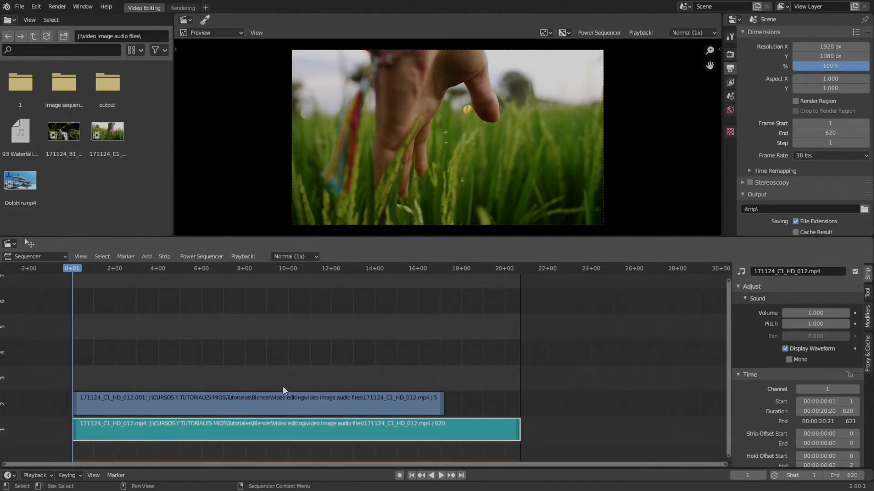
# Enable Strip Proxy & Timecode for the 171124_C1_HD_012.001 video strip in channel 2
pyautogui.moveTo(274, 383); pyautogui.dragTo(343, 383, button='middle')
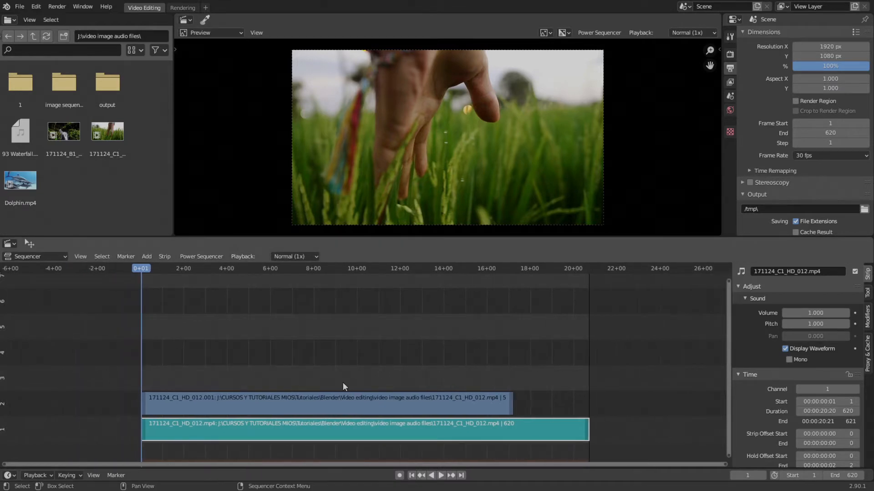
pyautogui.click(332, 396)
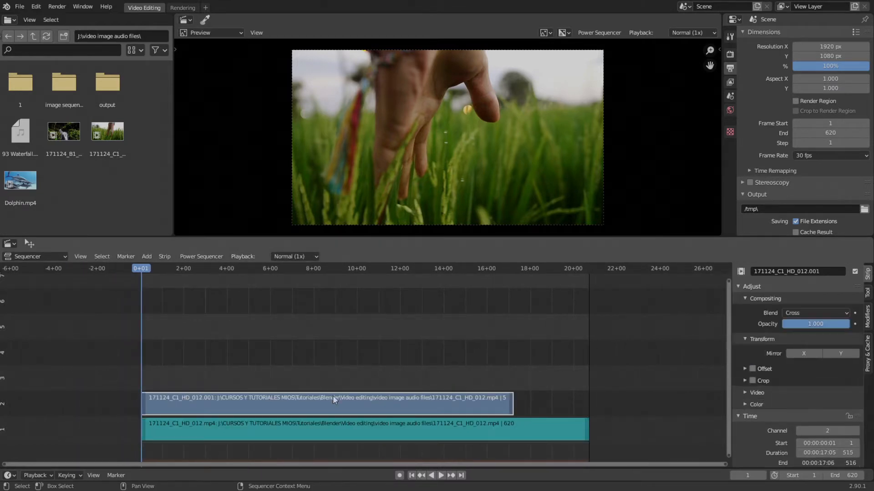
pyautogui.moveTo(332, 396); pyautogui.dragTo(306, 379, button='middle')
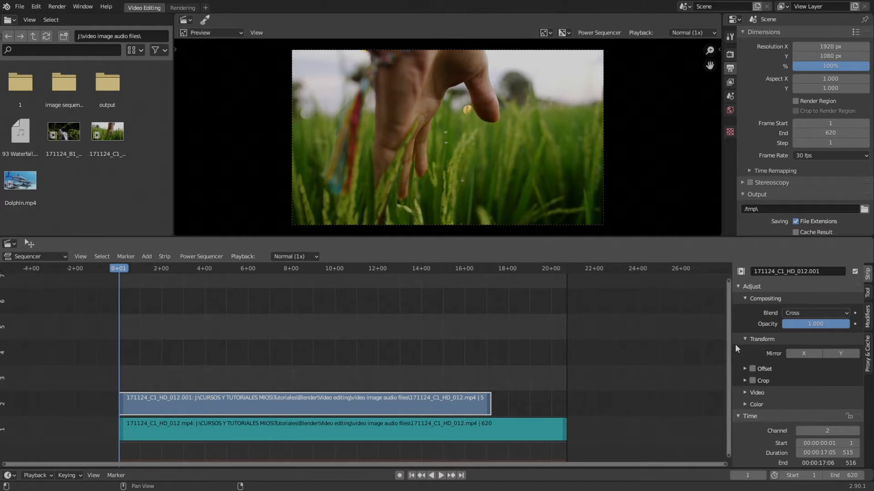
pyautogui.click(868, 354)
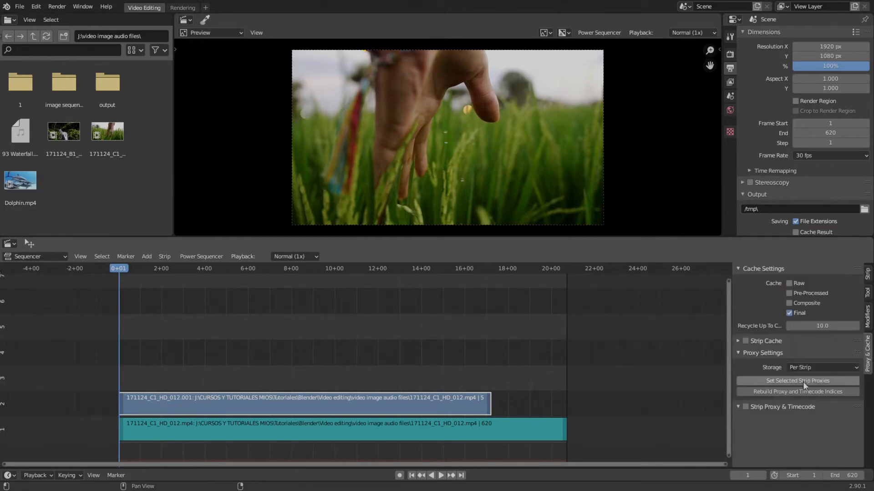
pyautogui.click(745, 407)
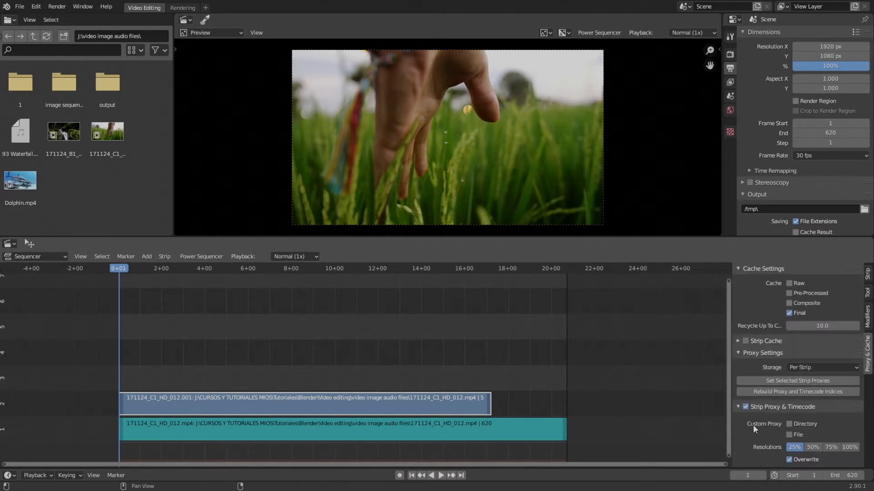
# Enable a custom proxy directory for the video strip and paste the path of the "video image audio files" folder
pyautogui.click(790, 424)
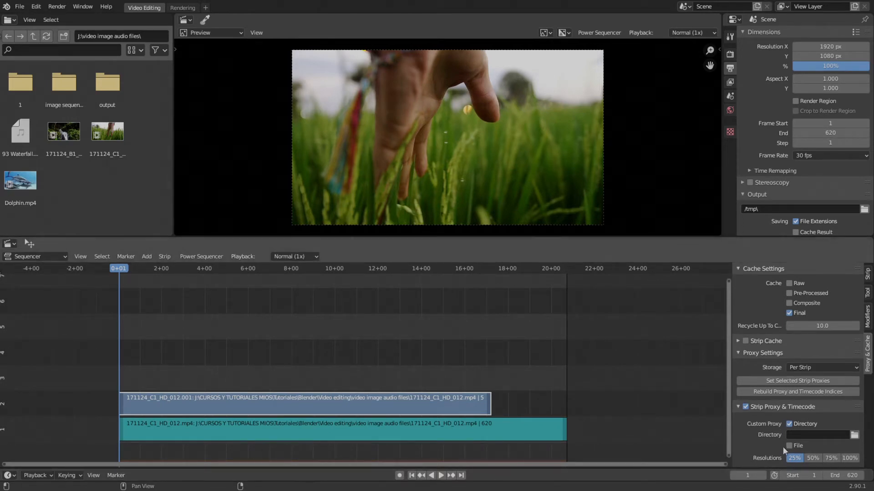
pyautogui.click(801, 435)
pyautogui.hotkey('ctrl', 'v')
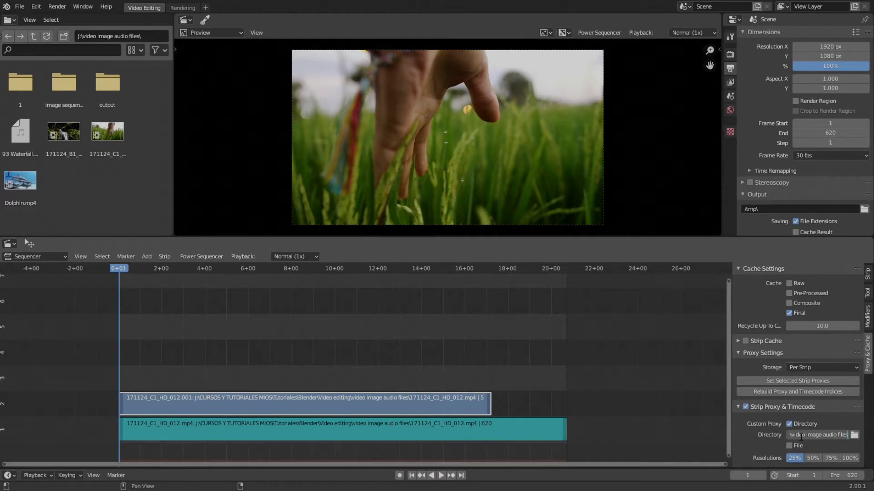
pyautogui.press('Return')
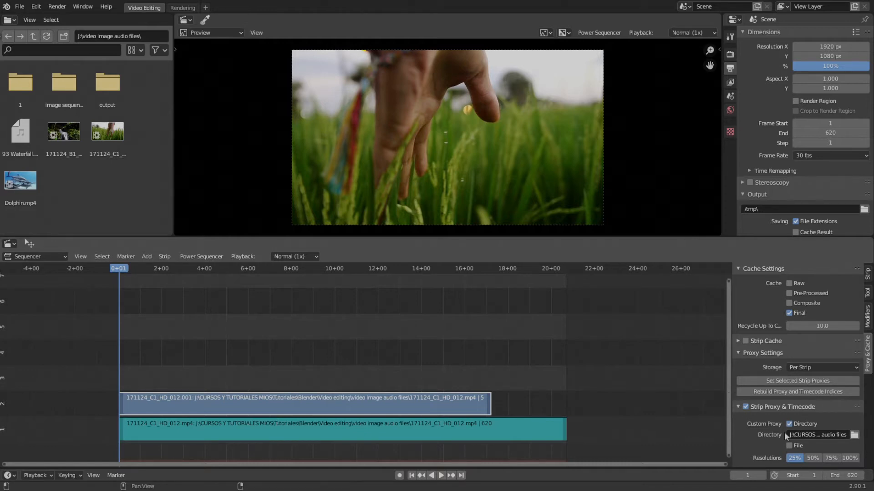
# Choose the BL_proxy subfolder as the video strip's custom proxy directory
pyautogui.click(854, 436)
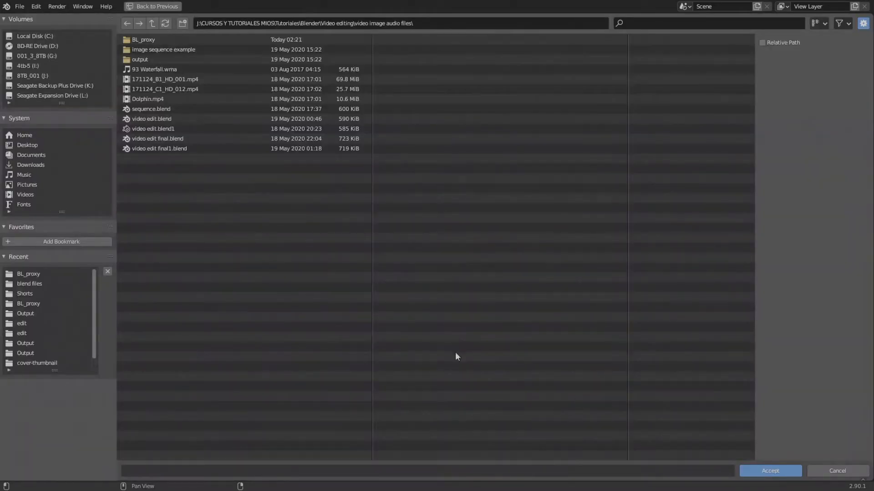
pyautogui.click(159, 37)
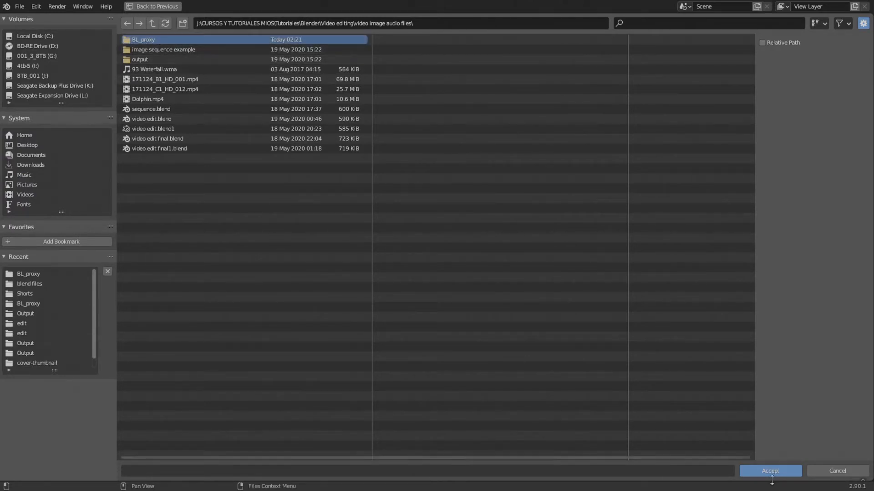
pyautogui.click(769, 471)
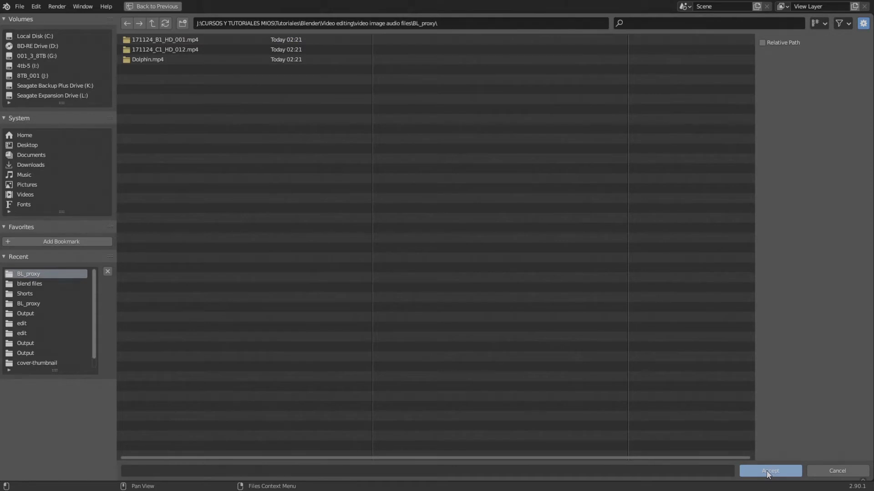
pyautogui.click(767, 472)
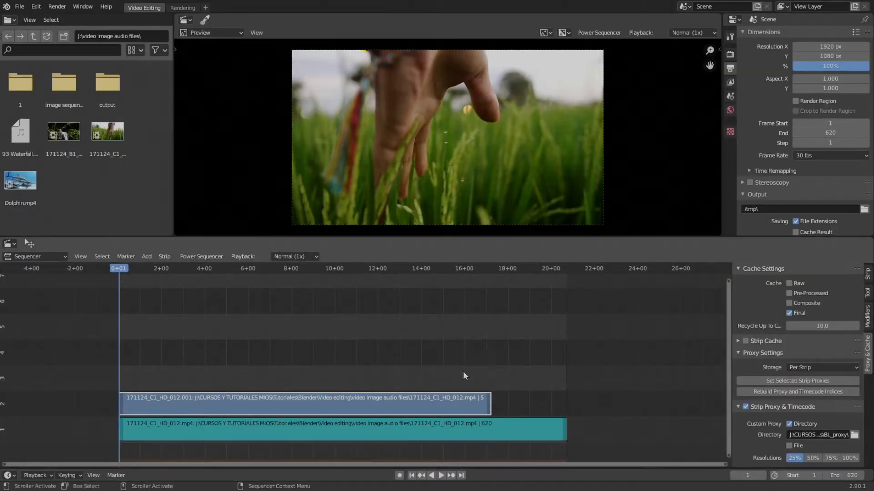
# Set the preview's proxy render size to 25% in its view settings
pyautogui.click(720, 50)
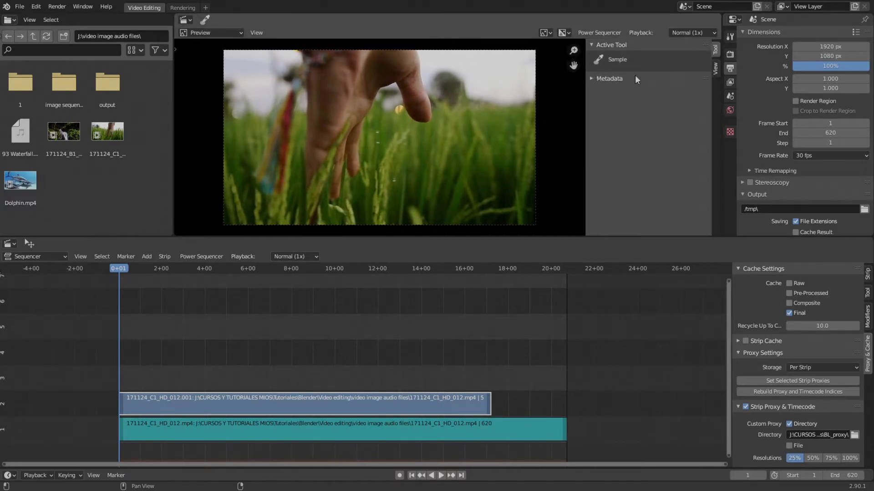
pyautogui.click(716, 69)
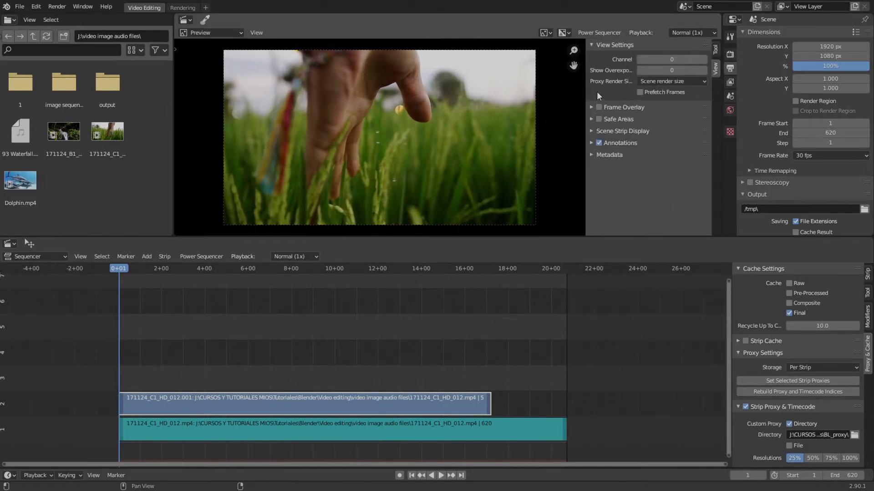
pyautogui.click(658, 81)
pyautogui.click(654, 115)
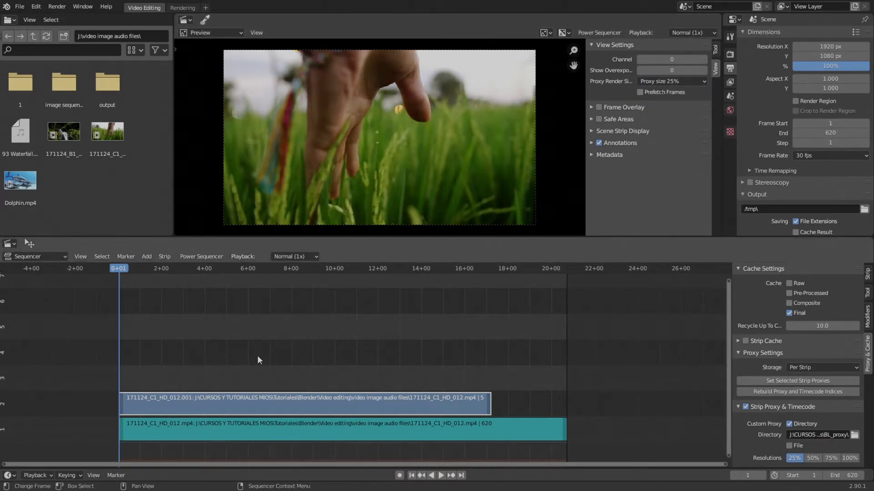
# Play the sequence from frame 1 to the end of the video strip in channel 2 to check playback
pyautogui.moveTo(258, 355)
pyautogui.mouseDown(button='middle')
pyautogui.moveTo(271, 364)
pyautogui.moveTo(211, 370)
pyautogui.moveTo(261, 359)
pyautogui.mouseUp(button='middle')
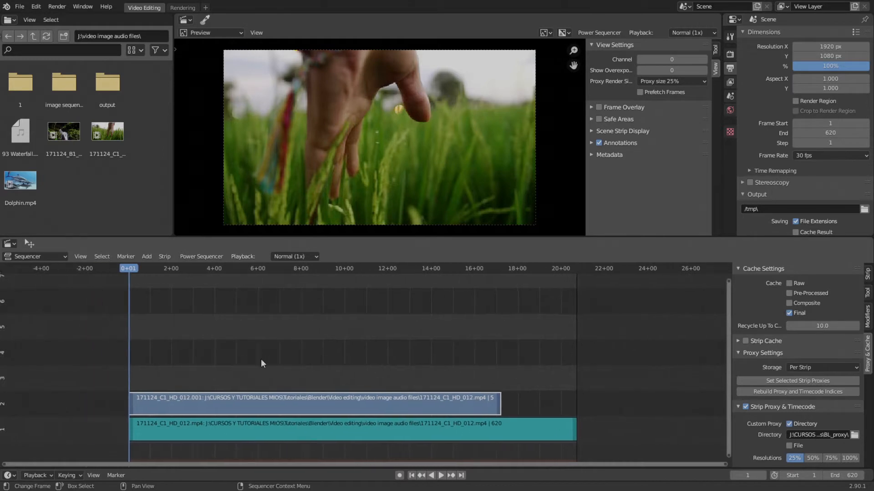
pyautogui.scroll(-2, 261, 359)
pyautogui.press('space')
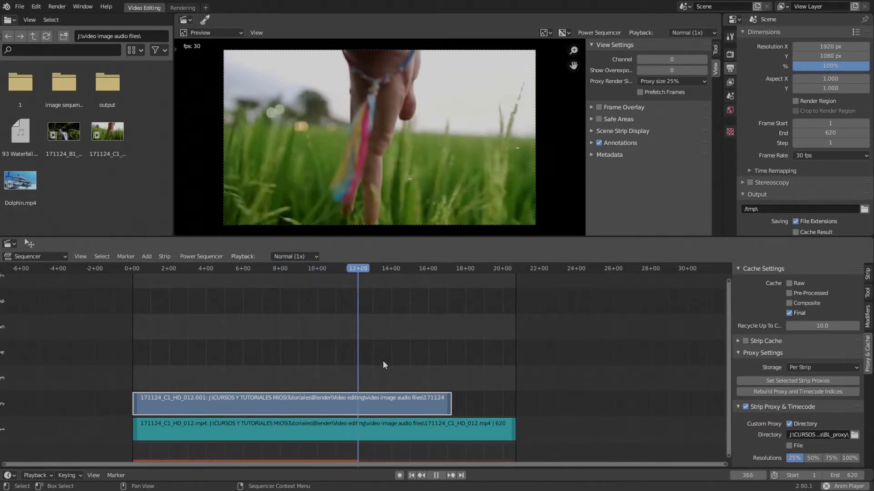
pyautogui.moveTo(406, 354); pyautogui.dragTo(429, 347, button='middle')
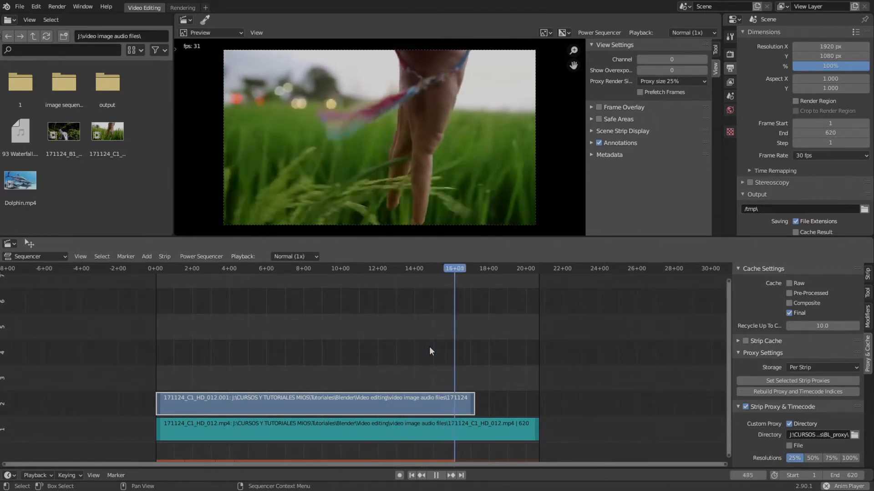
pyautogui.press('space')
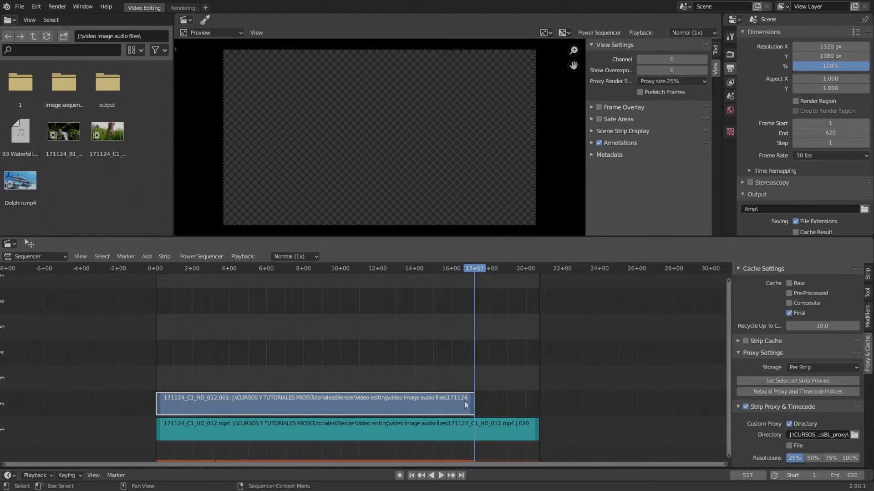
pyautogui.keyDown('ctrl'); pyautogui.hscroll(-4, 464, 400); pyautogui.keyUp('ctrl')
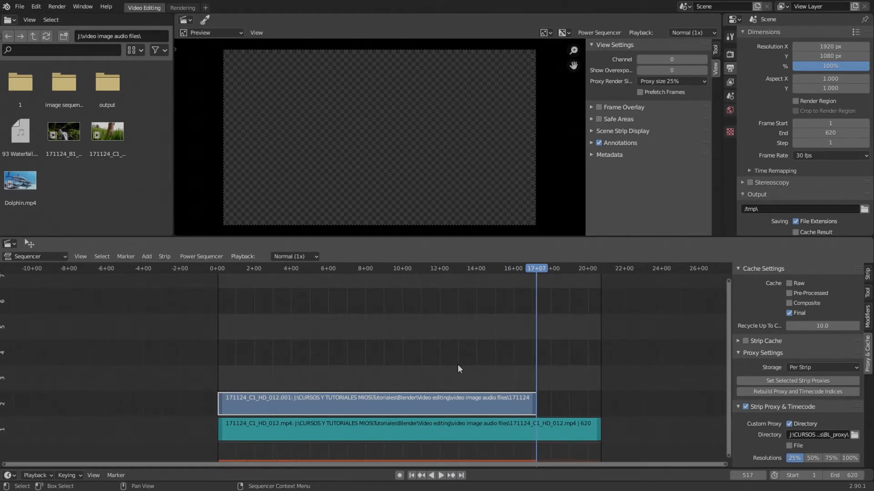
pyautogui.hotkey('shift', 'a')
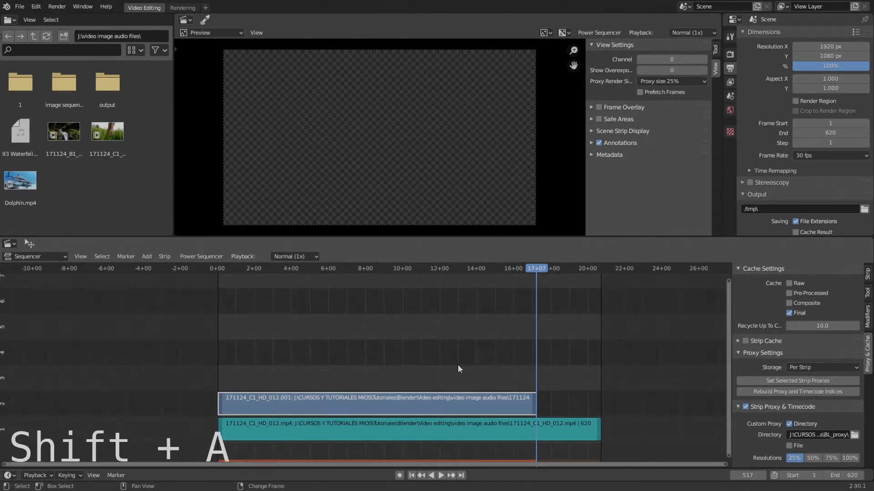
pyautogui.hotkey('shift', 'a')
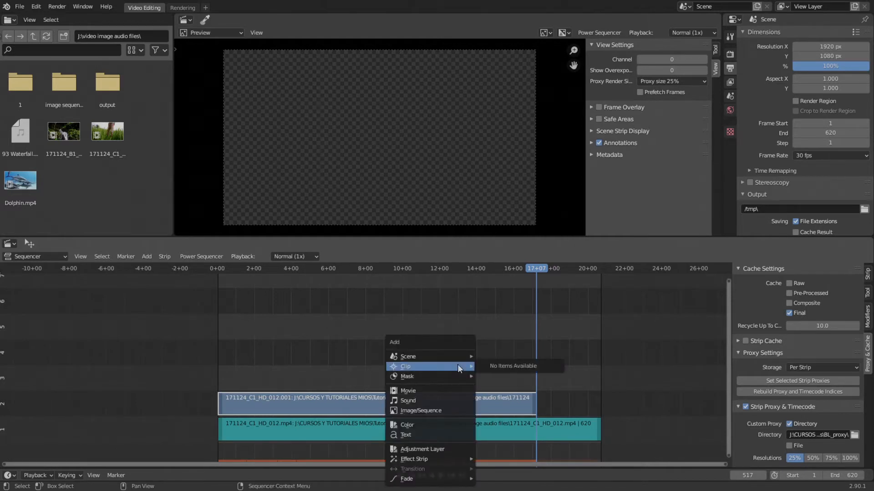
pyautogui.moveTo(442, 459)
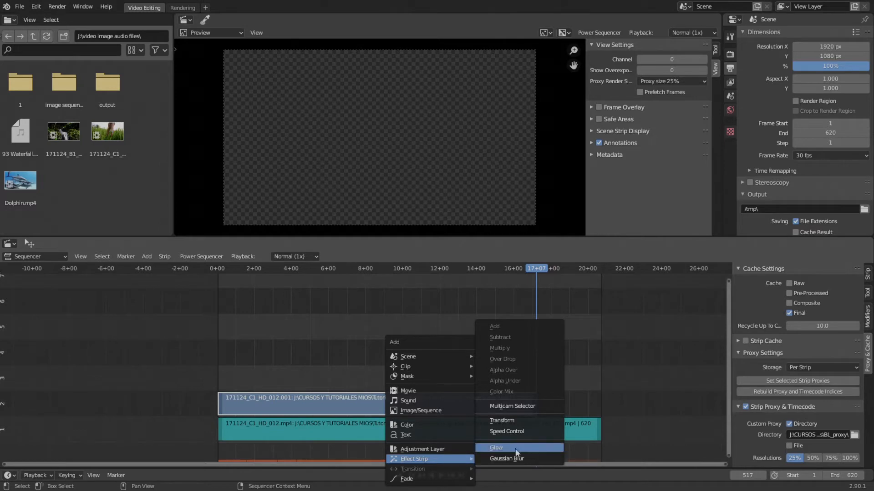
pyautogui.click(295, 330)
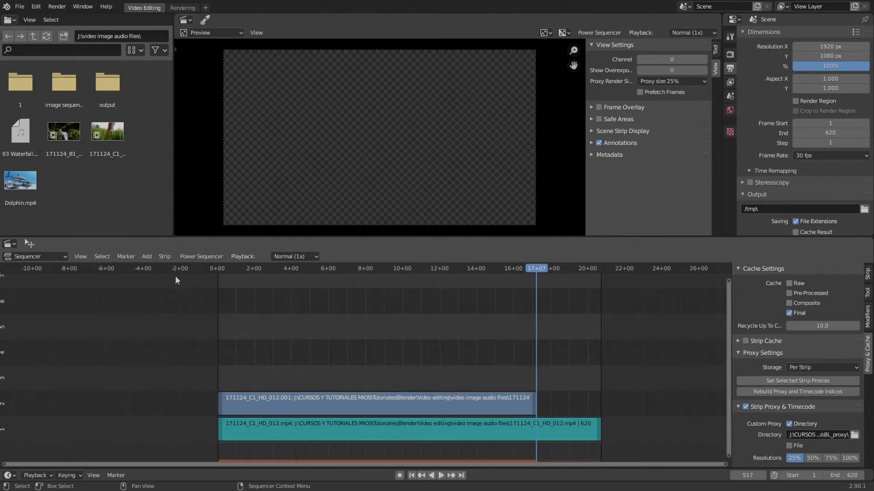
pyautogui.click(146, 257)
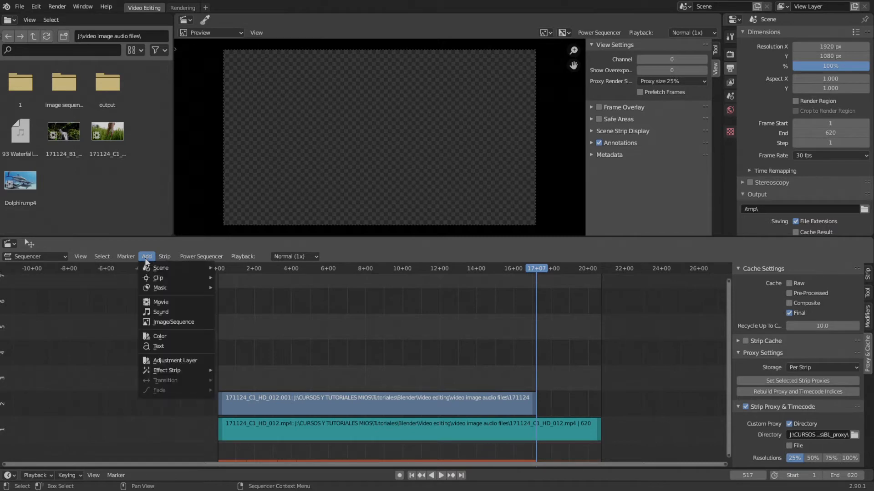
pyautogui.moveTo(177, 371)
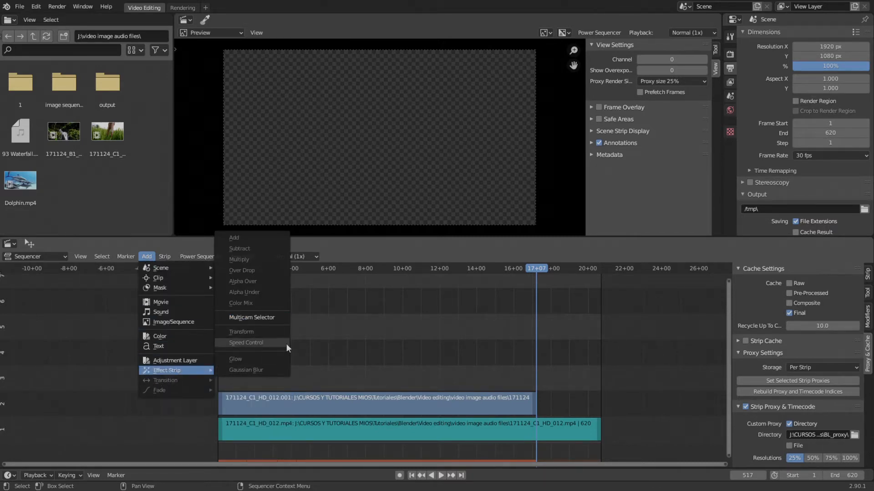
# Add a Speed Control effect strip to the 171124_C1_HD_012.001 video strip in channel 2
pyautogui.click(357, 401)
pyautogui.moveTo(374, 353); pyautogui.dragTo(359, 357, button='middle')
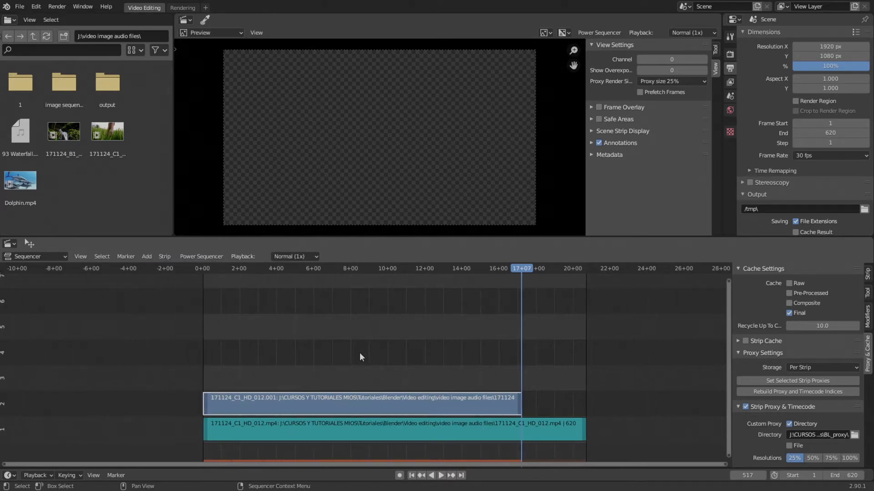
pyautogui.click(143, 259)
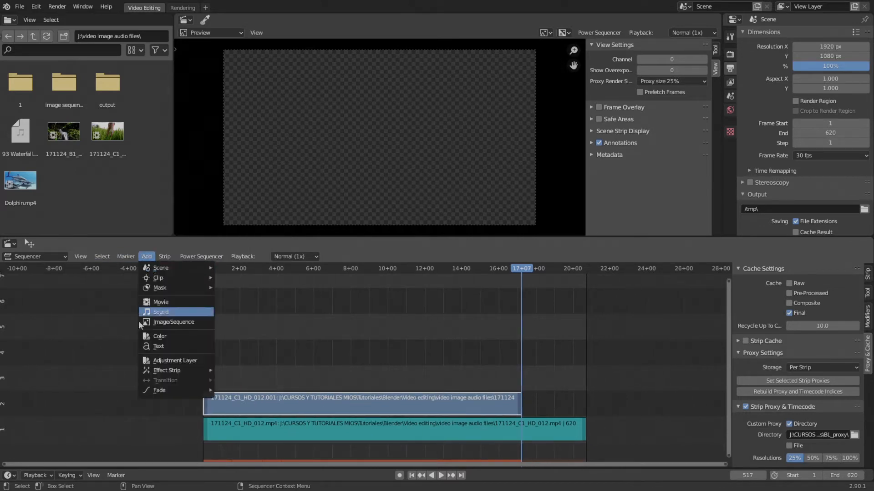
pyautogui.moveTo(165, 373)
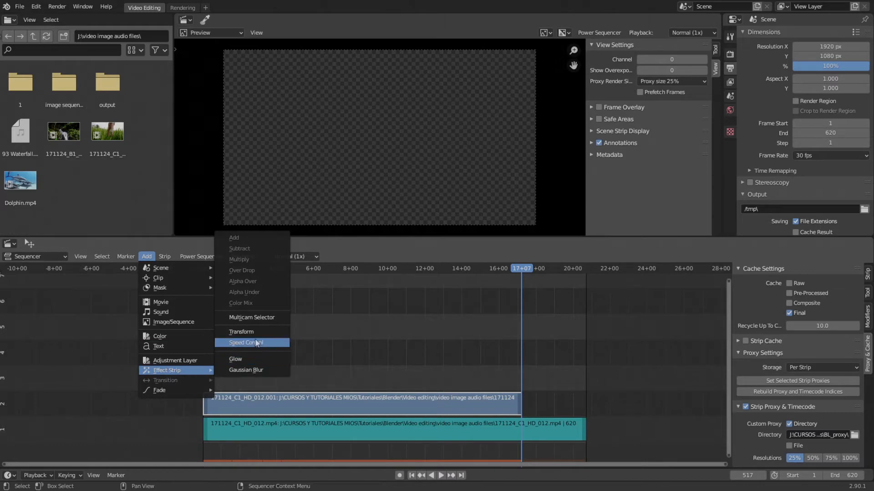
pyautogui.click(284, 343)
pyautogui.moveTo(388, 360); pyautogui.dragTo(345, 372, button='middle')
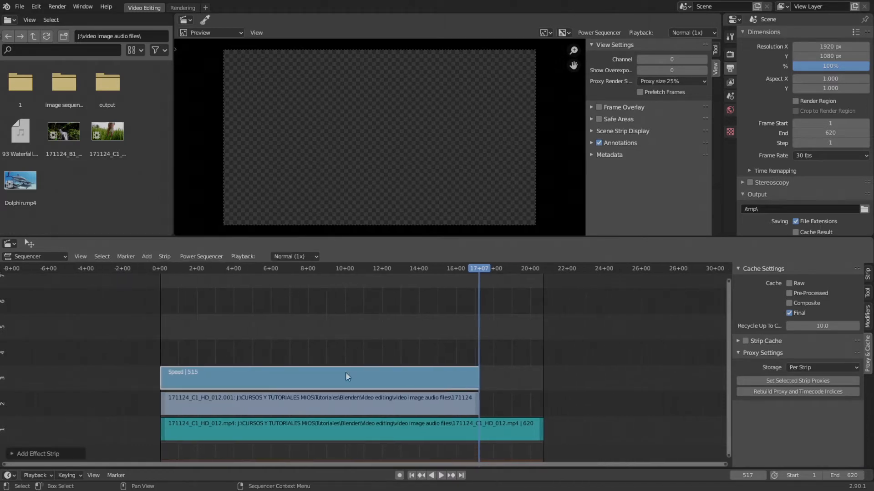
# Show the Speed strip's properties in a widened sidebar with the Adjust and Time sections collapsed
pyautogui.moveTo(416, 383); pyautogui.dragTo(369, 379, button='middle')
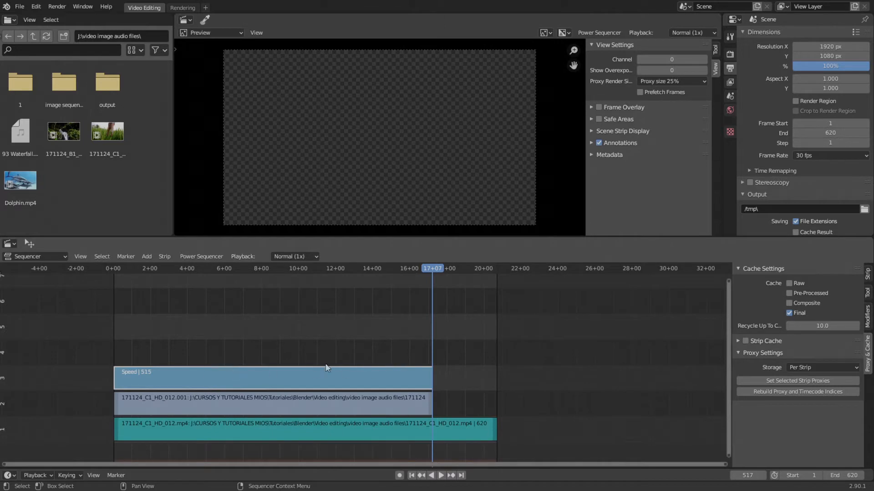
pyautogui.moveTo(326, 366); pyautogui.dragTo(370, 366, button='middle')
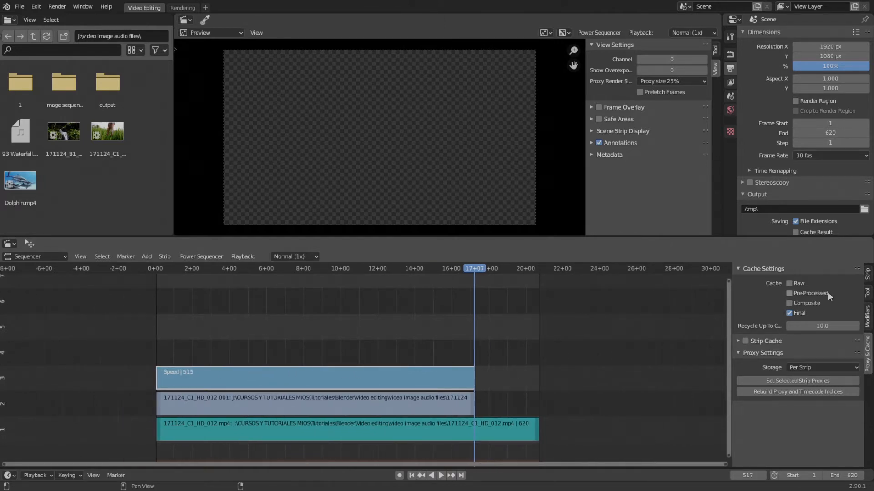
pyautogui.click(868, 274)
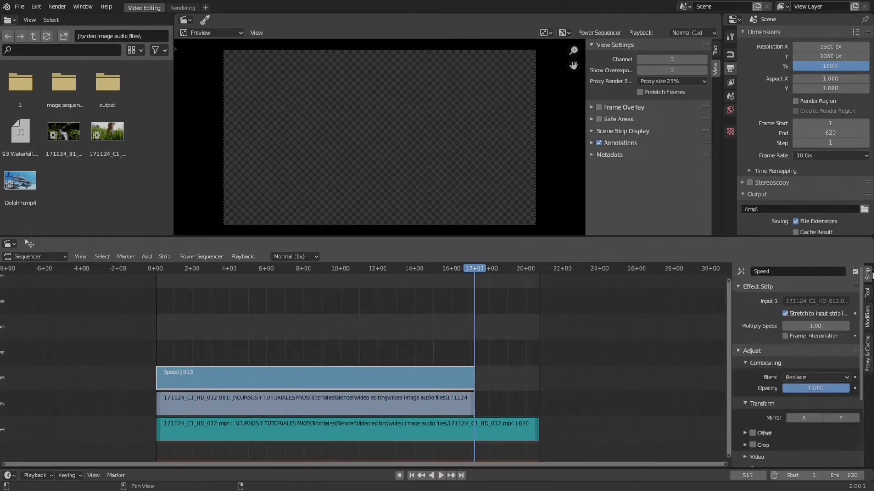
pyautogui.click(735, 349)
pyautogui.click(736, 362)
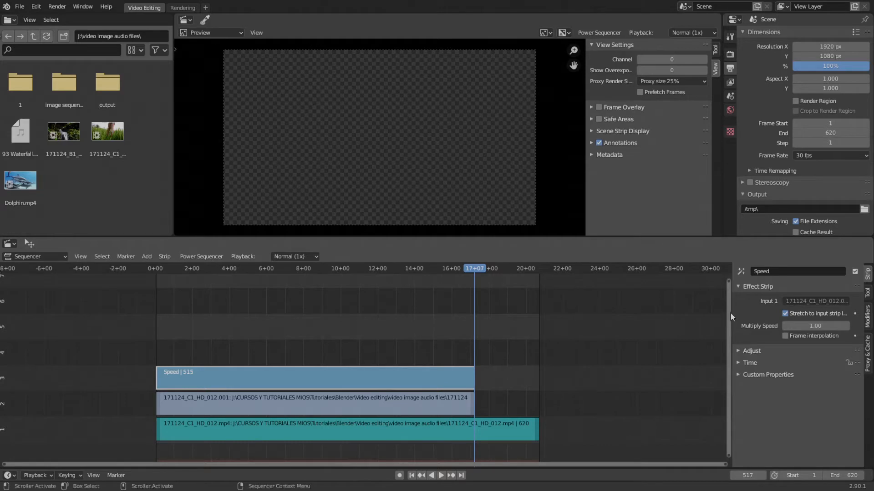
pyautogui.moveTo(731, 313); pyautogui.dragTo(679, 314)
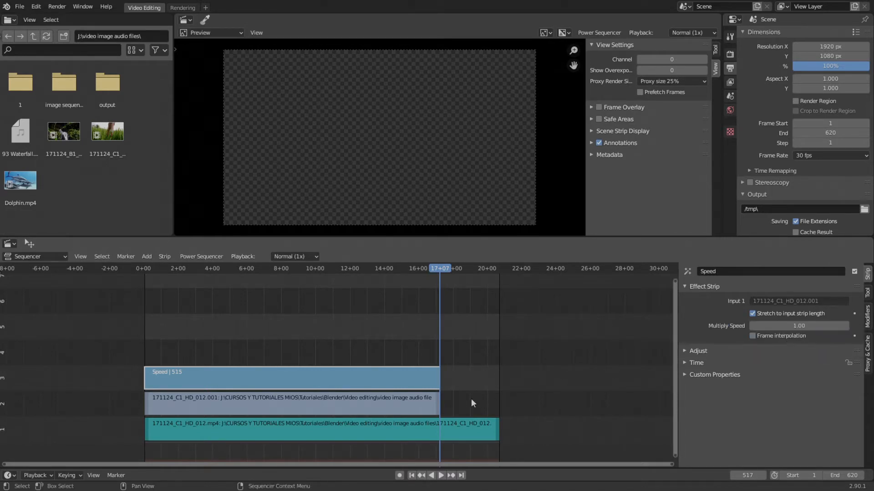
# Select the end handle of the 171124_C1_HD_012.001 video strip
pyautogui.click(359, 404)
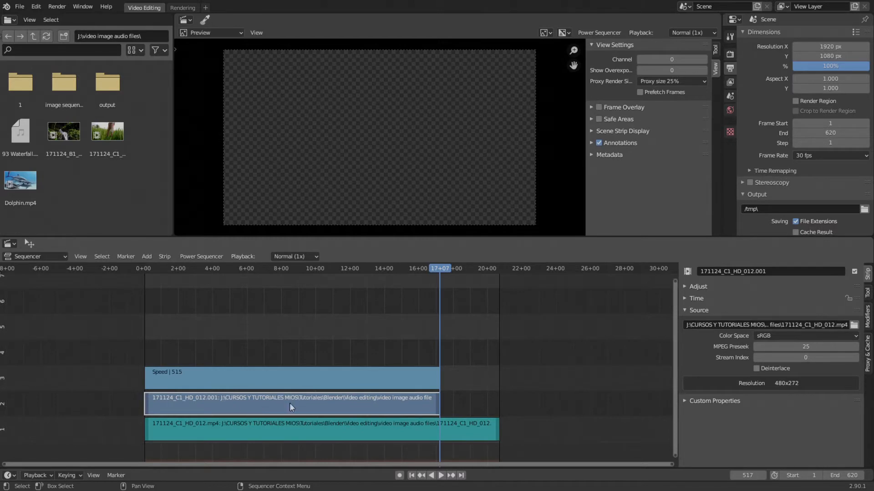
pyautogui.click(439, 401)
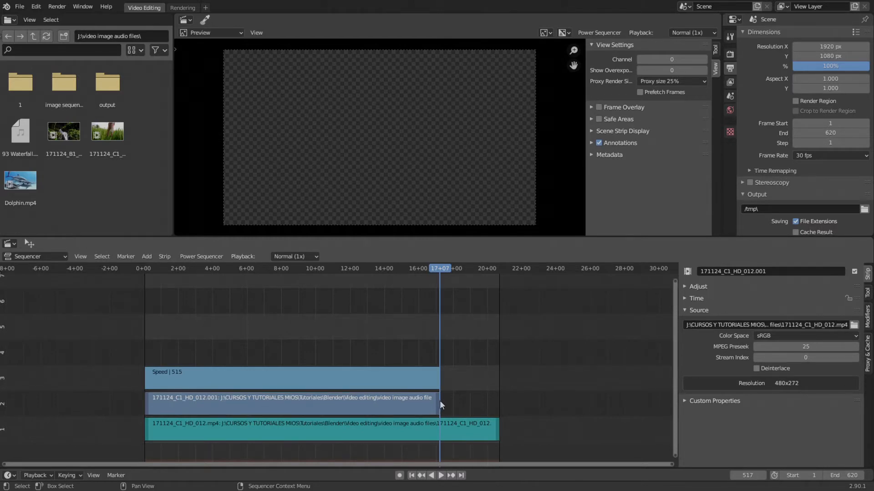
pyautogui.click(439, 404)
pyautogui.moveTo(439, 407)
pyautogui.mouseDown()
pyautogui.moveTo(496, 397)
pyautogui.moveTo(439, 403)
pyautogui.mouseUp()
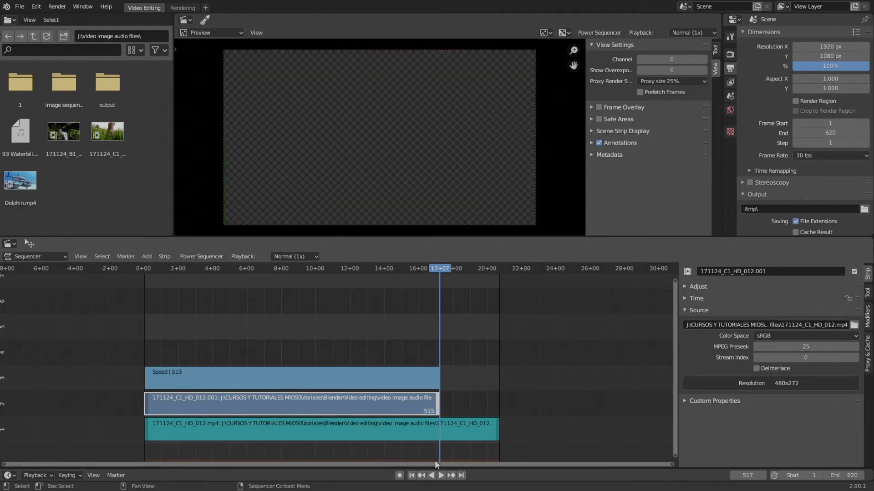
# Move the playhead to the end frame, 620, snap the video strip's end handle to it, and deselect the strip
pyautogui.click(461, 475)
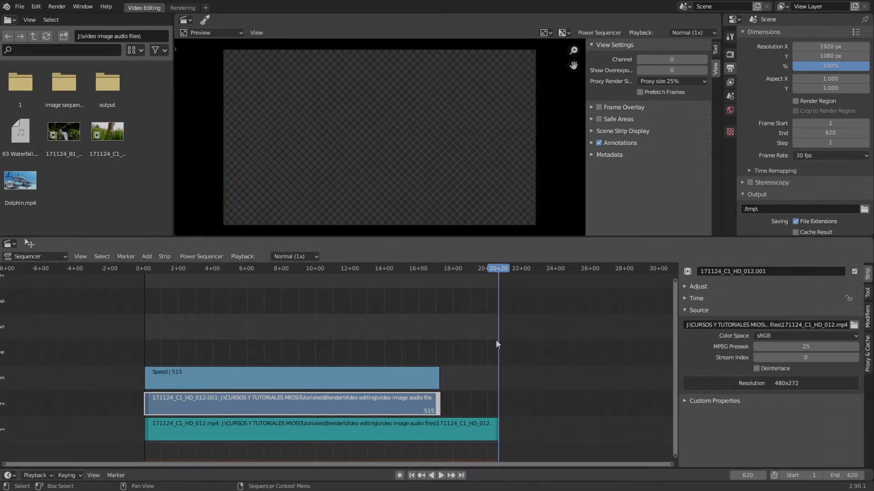
pyautogui.scroll(5, 424, 364)
pyautogui.moveTo(468, 371); pyautogui.dragTo(344, 351, button='middle')
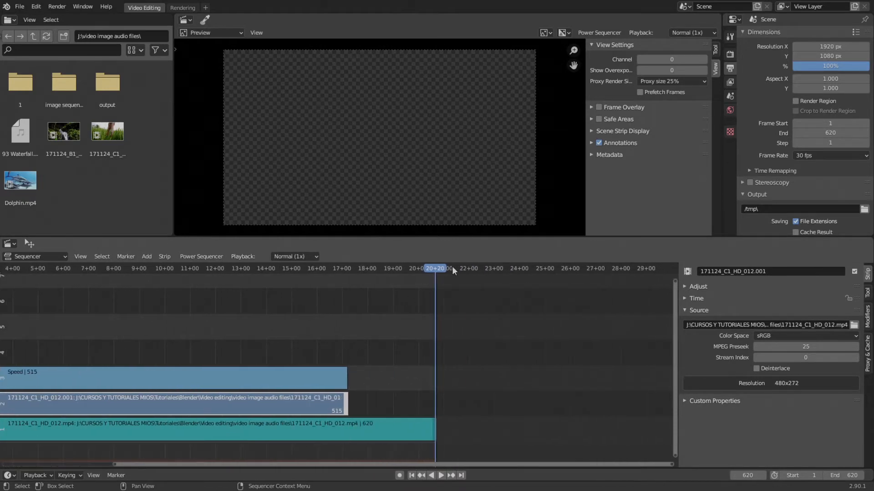
pyautogui.moveTo(410, 410); pyautogui.dragTo(376, 404, button='middle')
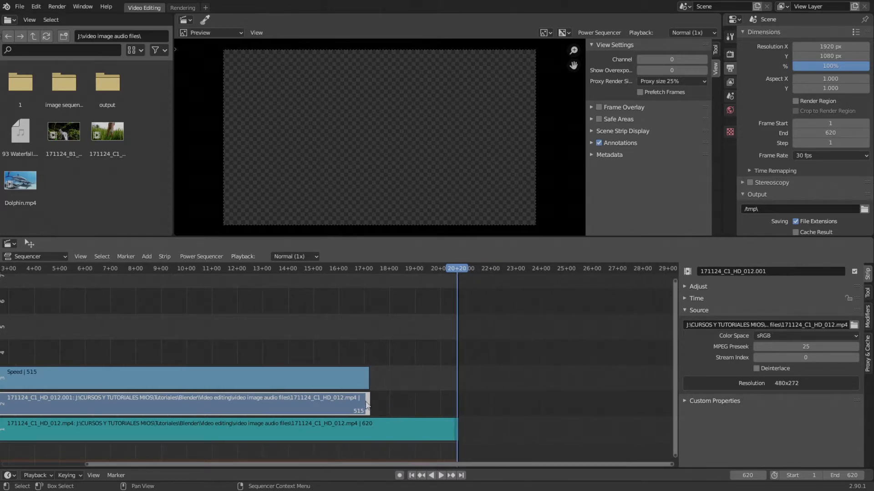
pyautogui.press('Home')
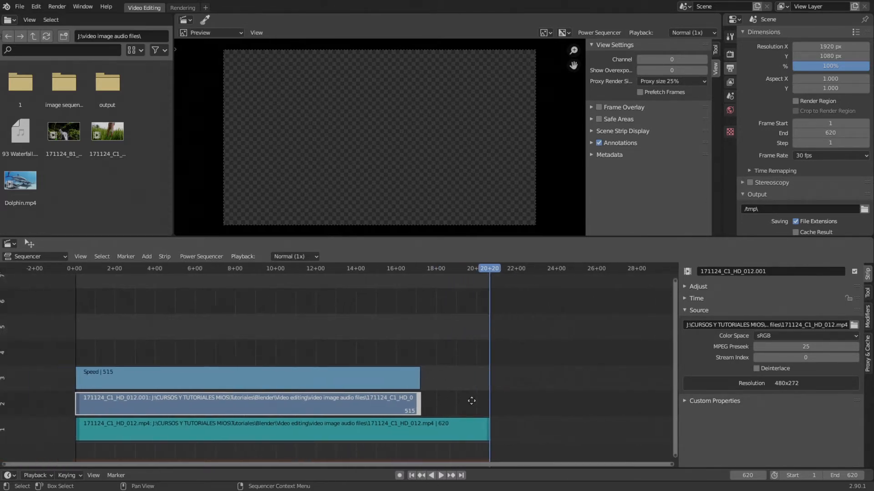
pyautogui.moveTo(462, 395); pyautogui.dragTo(415, 392, button='middle')
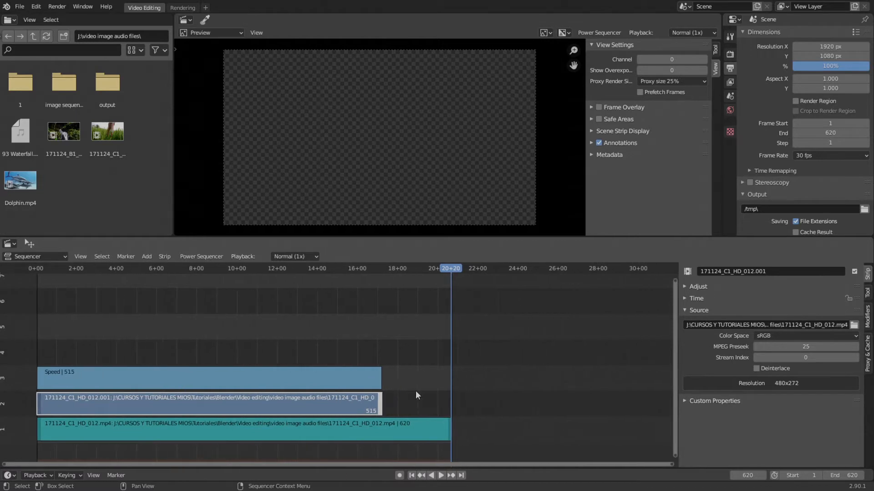
pyautogui.press('shift')
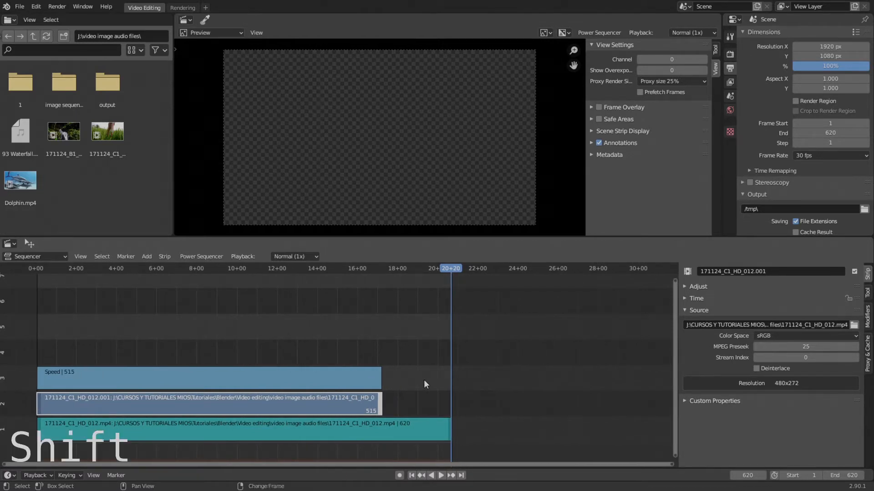
pyautogui.hotkey('shift', 's')
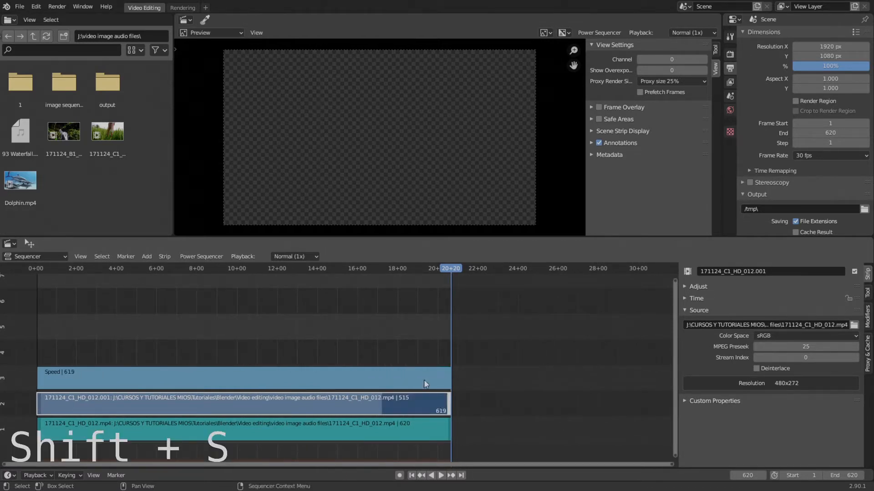
pyautogui.click(404, 332)
pyautogui.moveTo(402, 332); pyautogui.dragTo(370, 328, button='middle')
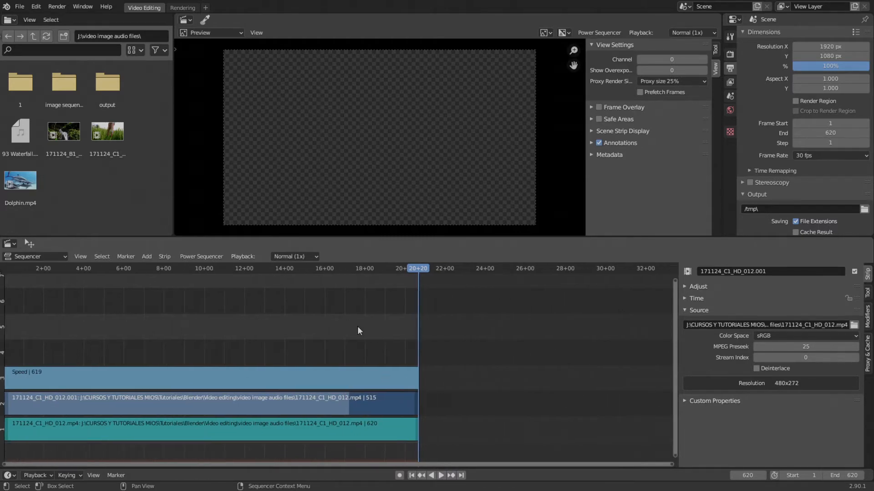
# Scrub back towards the start of the sequence and play it to check the video with the speed effect
pyautogui.scroll(1, 356, 328)
pyautogui.scroll(1, 405, 359)
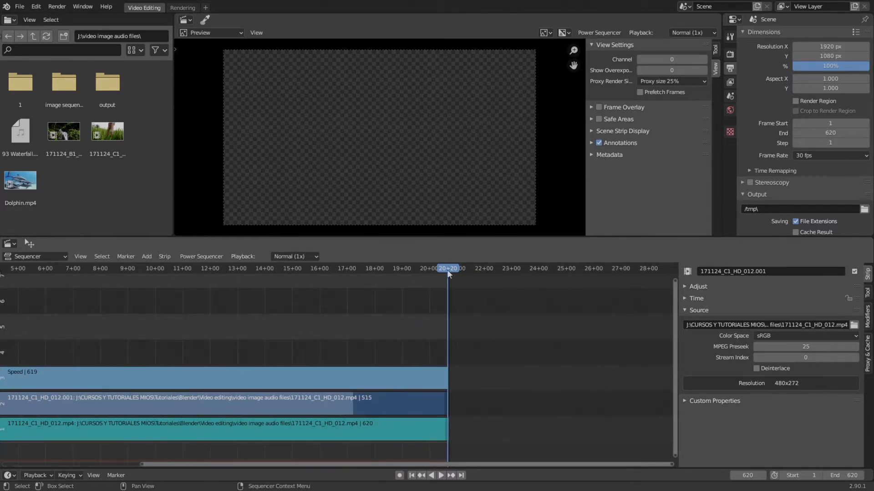
pyautogui.moveTo(449, 272); pyautogui.dragTo(149, 292)
pyautogui.press('space')
pyautogui.scroll(-5, 223, 316)
pyautogui.moveTo(222, 317); pyautogui.dragTo(345, 314, button='middle')
pyautogui.click(172, 268)
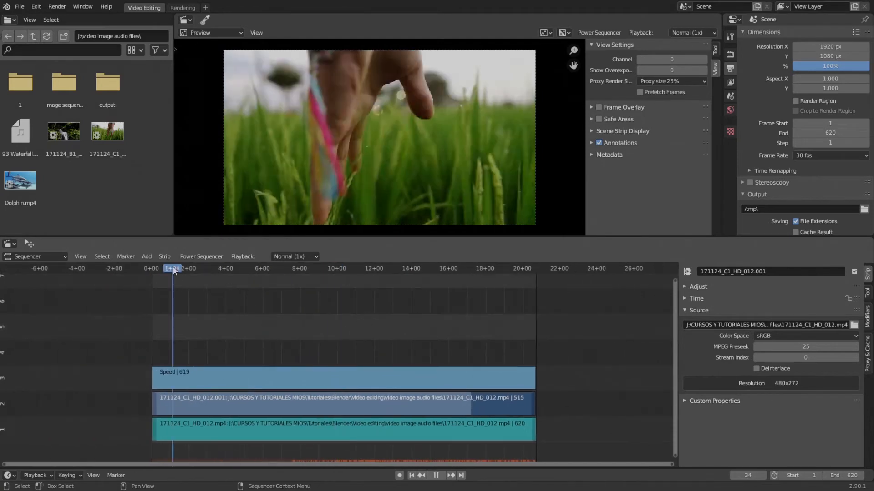
pyautogui.press('space')
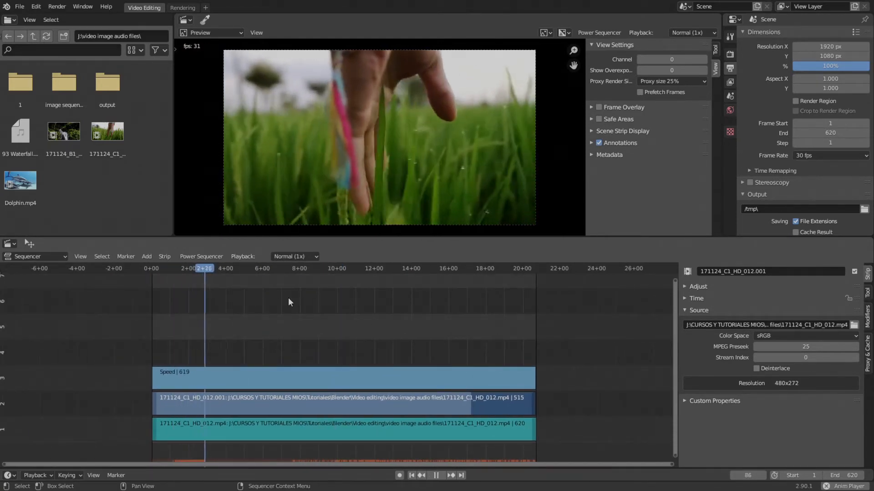
pyautogui.moveTo(383, 324); pyautogui.dragTo(309, 317, button='middle')
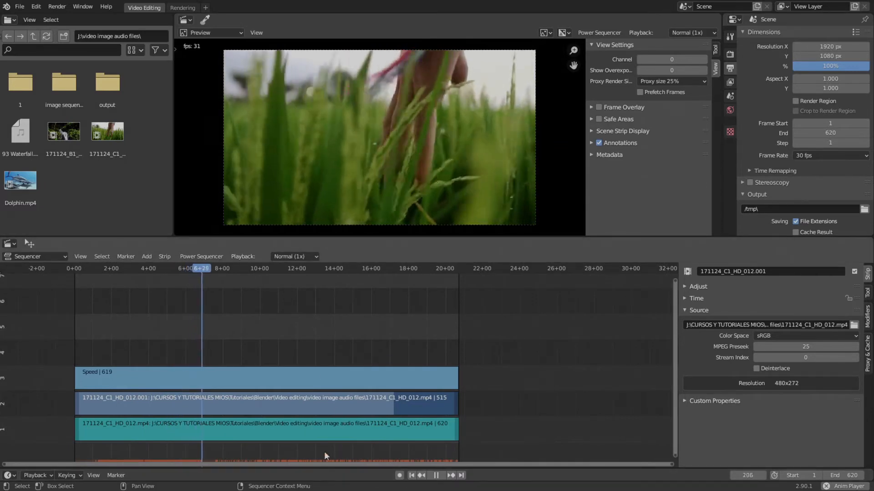
# Review the playing sequence with the video strip selected, then stop playback and deselect the strip
pyautogui.click(335, 408)
pyautogui.moveTo(336, 408); pyautogui.dragTo(264, 392, button='middle')
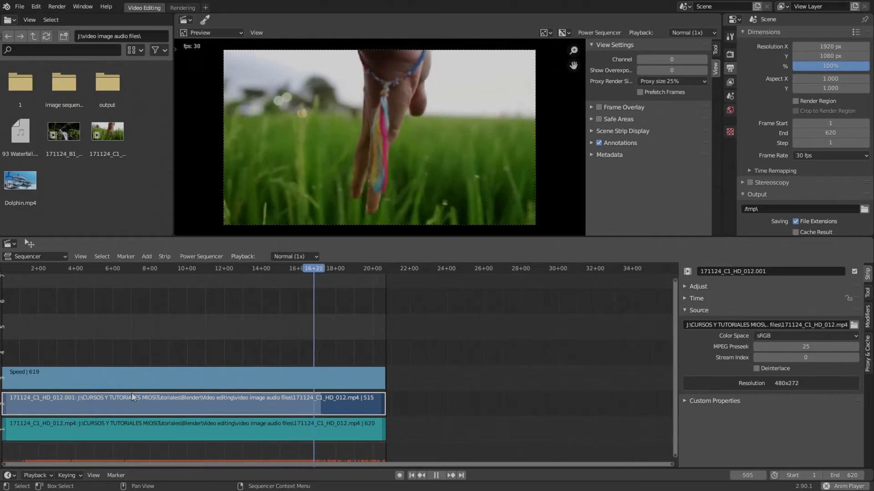
pyautogui.moveTo(112, 396); pyautogui.dragTo(197, 397, button='middle')
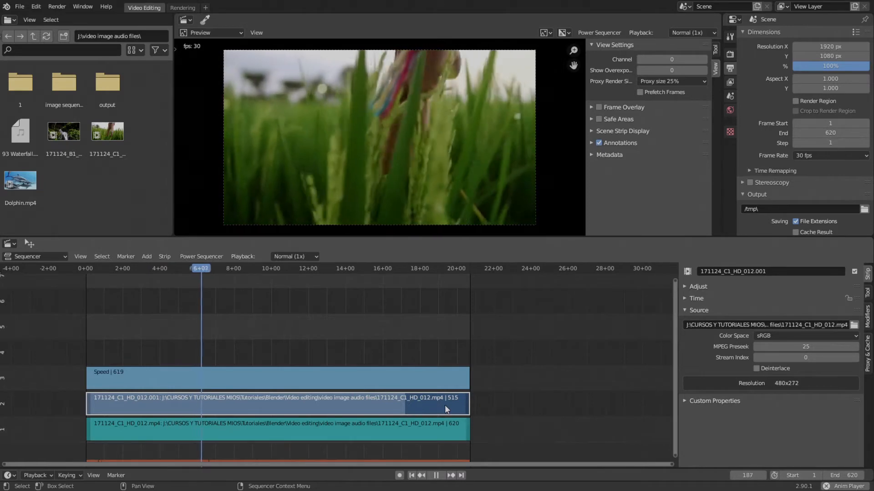
pyautogui.moveTo(444, 405); pyautogui.dragTo(374, 401, button='middle')
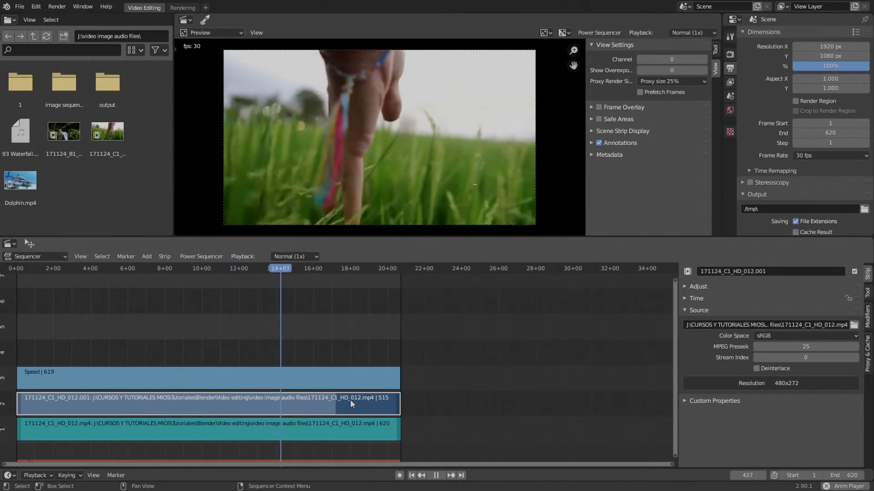
pyautogui.scroll(-2, 350, 401)
pyautogui.moveTo(346, 401); pyautogui.dragTo(388, 381, button='middle')
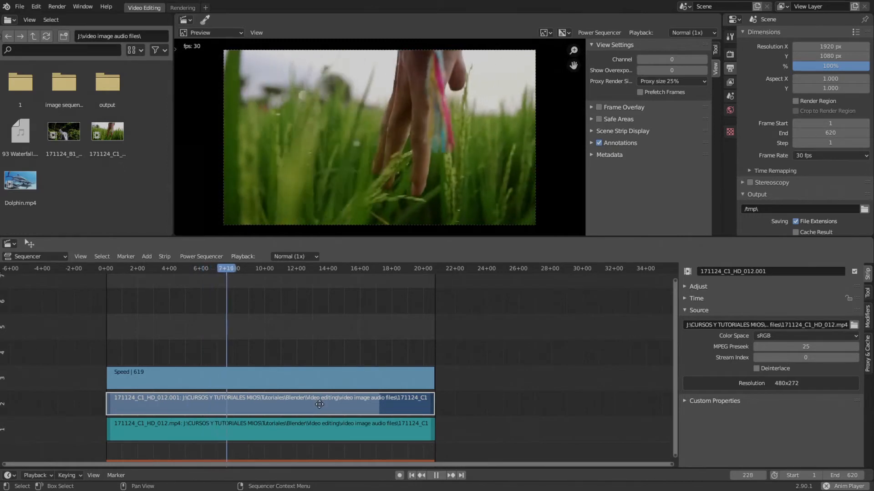
pyautogui.moveTo(320, 404); pyautogui.dragTo(332, 400, button='middle')
pyautogui.click(360, 334)
pyautogui.press('space')
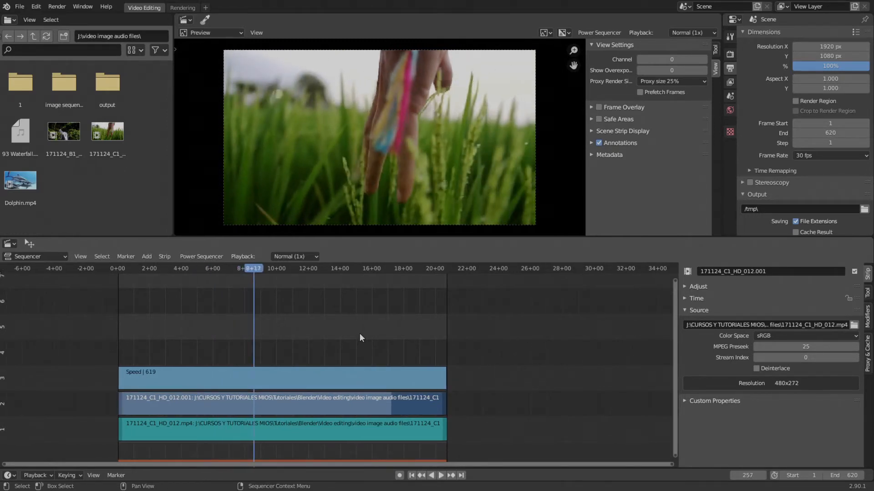
# Try a scene frame rate of 24 fps, compare the audio strip's length with the video, and restore 30 fps
pyautogui.click(812, 156)
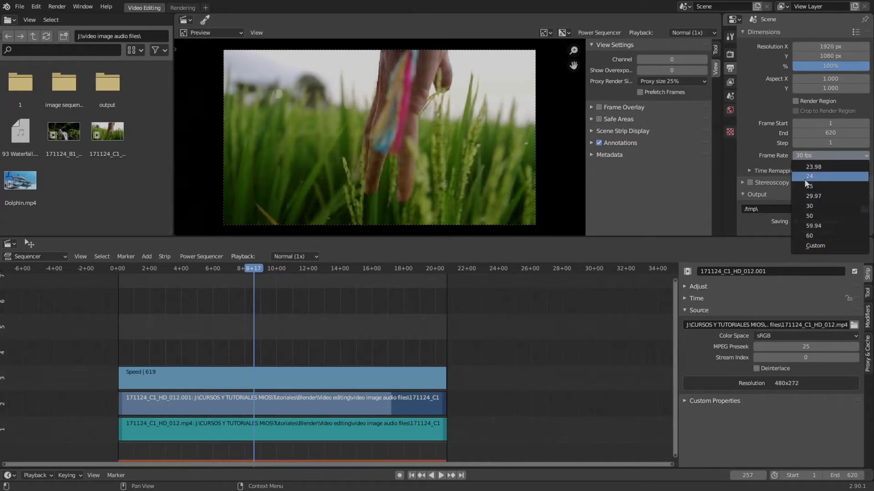
pyautogui.click(810, 176)
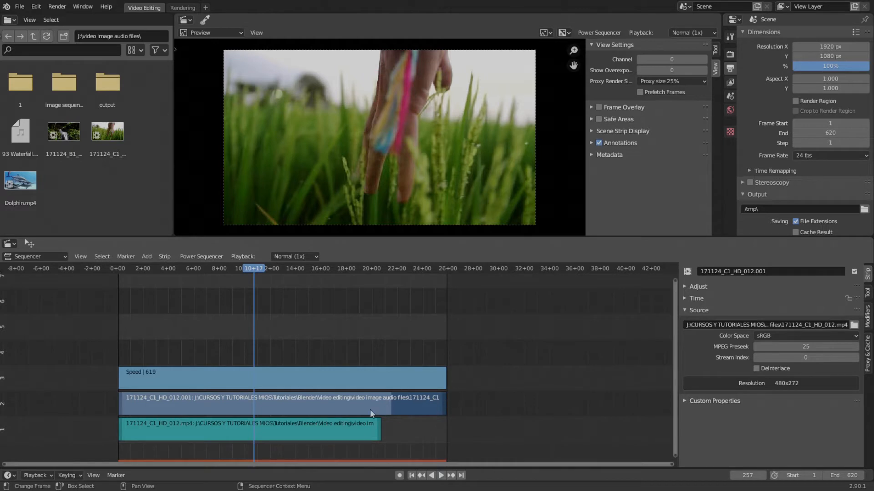
pyautogui.click(363, 432)
pyautogui.press('g')
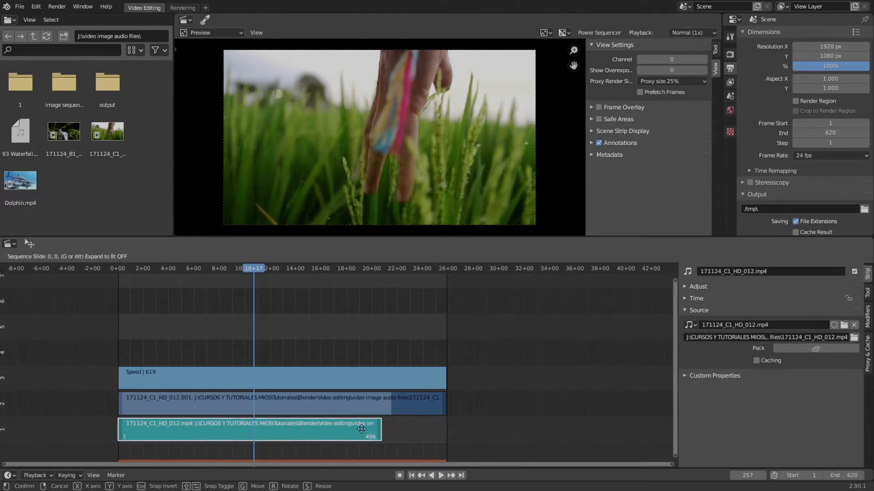
pyautogui.rightClick(361, 429)
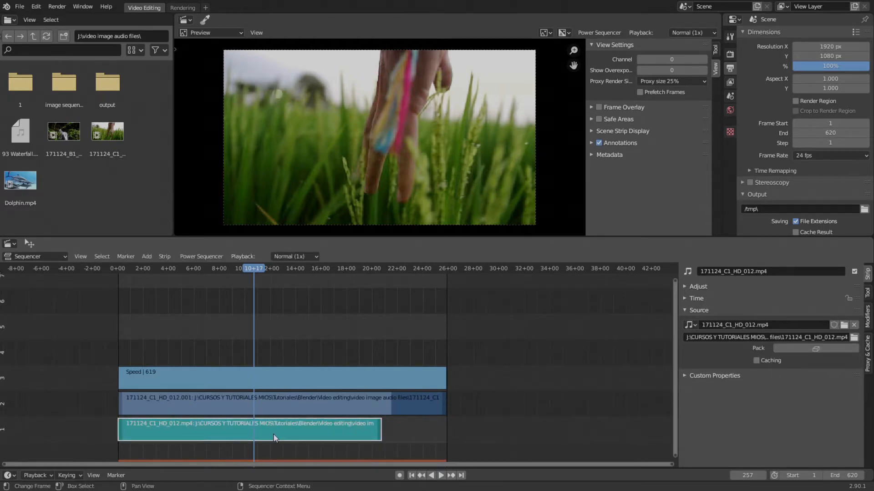
pyautogui.click(826, 154)
pyautogui.click(812, 205)
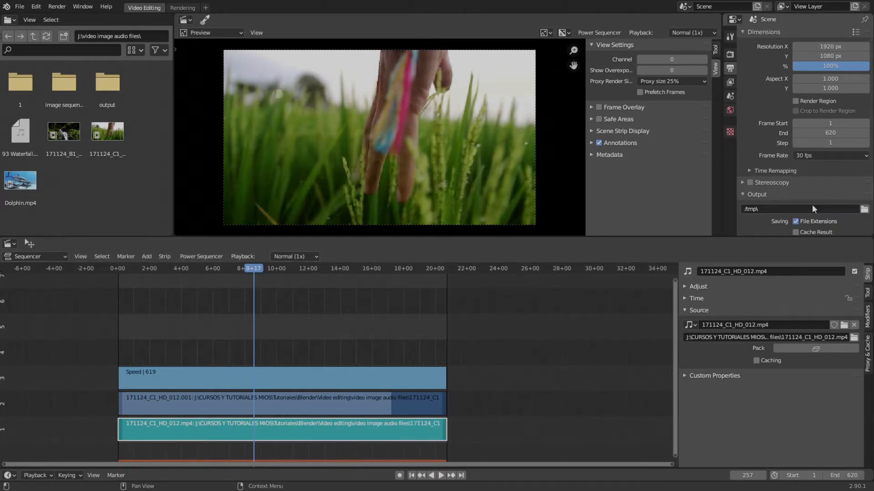
# Select the Speed strip and turn off Stretch to input strip length
pyautogui.click(402, 396)
pyautogui.click(403, 389)
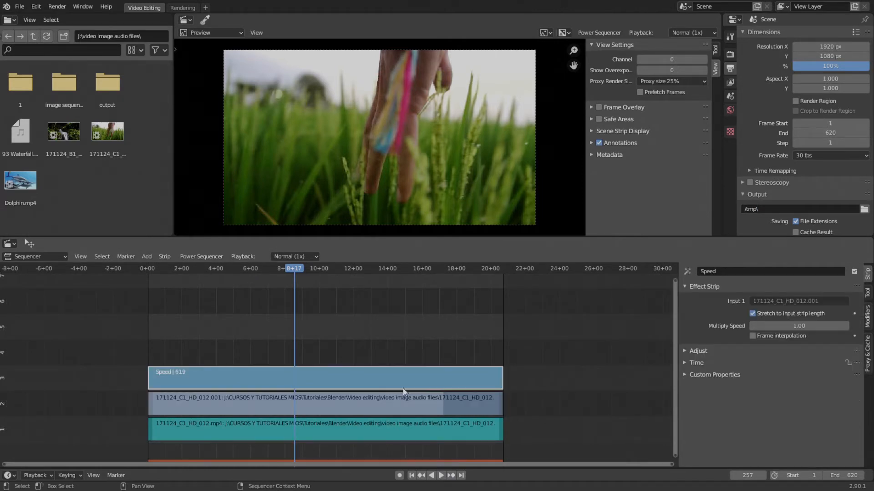
pyautogui.moveTo(403, 390); pyautogui.dragTo(375, 391, button='middle')
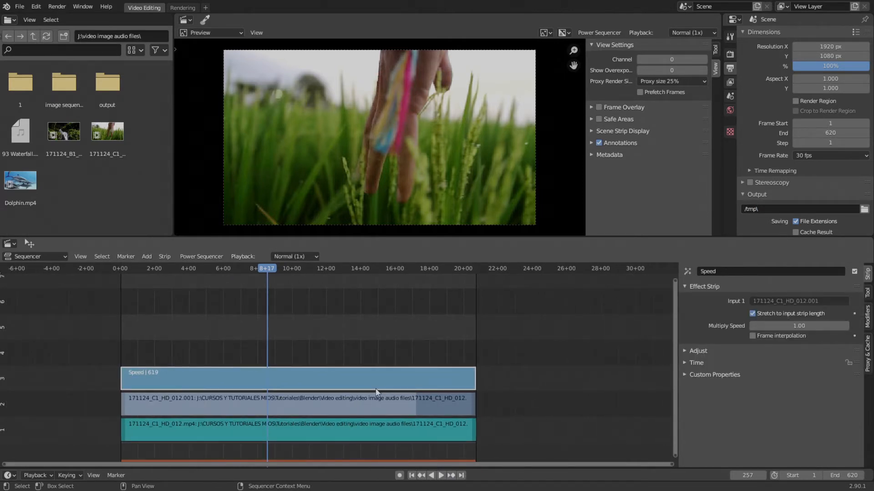
pyautogui.moveTo(639, 341); pyautogui.dragTo(678, 340, button='middle')
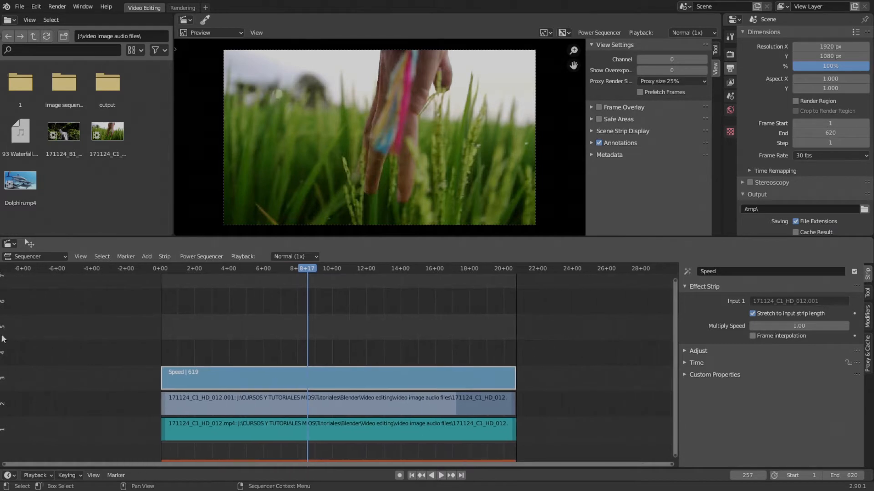
pyautogui.moveTo(92, 391); pyautogui.dragTo(138, 383, button='middle')
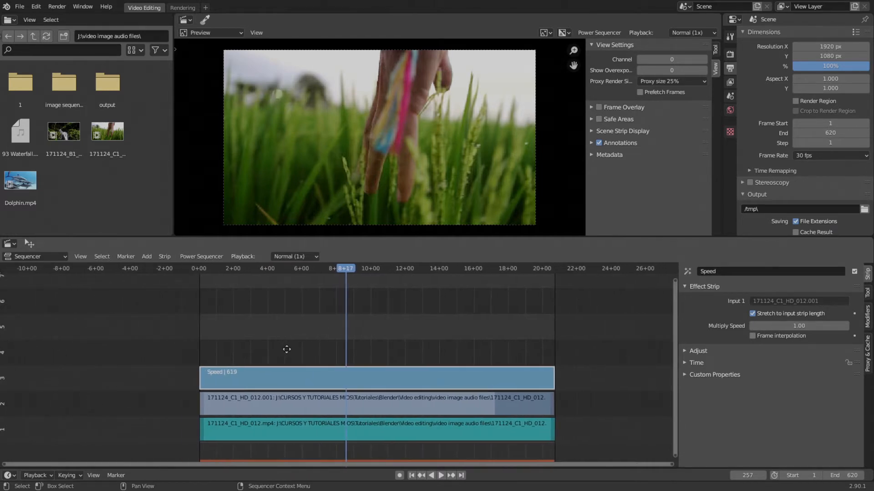
pyautogui.click(752, 312)
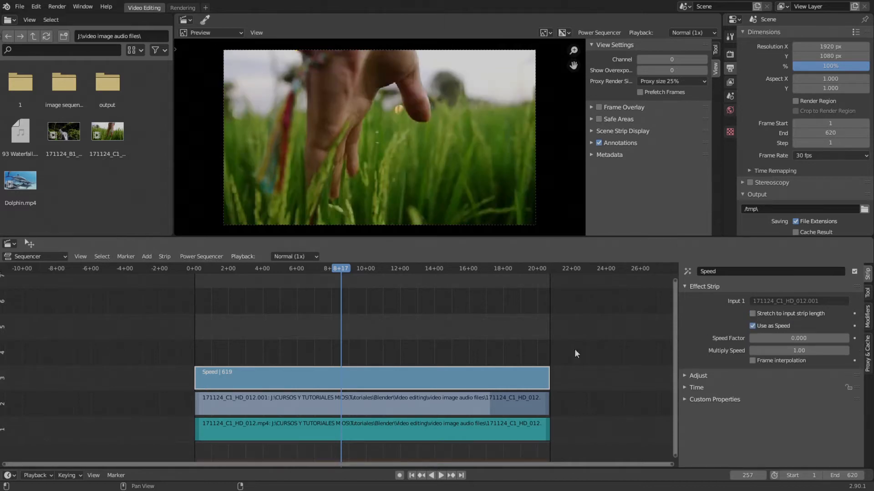
# Set the Speed strip's Speed Factor to 1
pyautogui.moveTo(415, 355); pyautogui.dragTo(350, 351, button='middle')
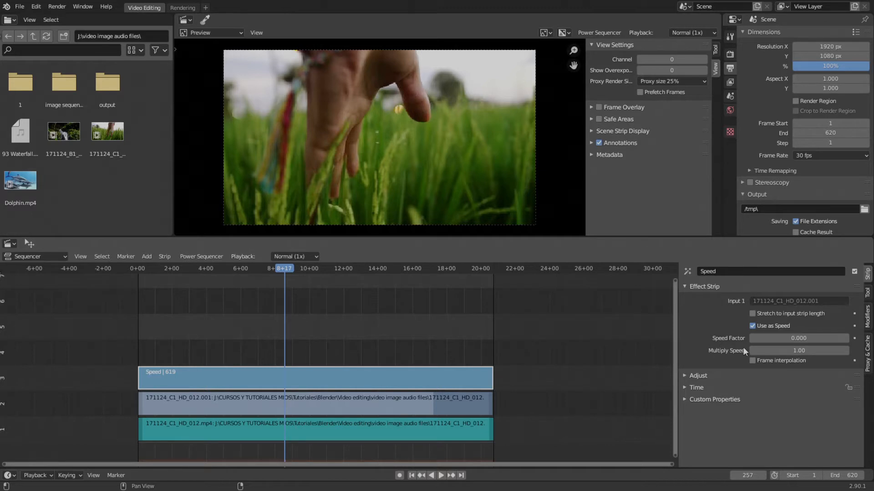
pyautogui.click(792, 338)
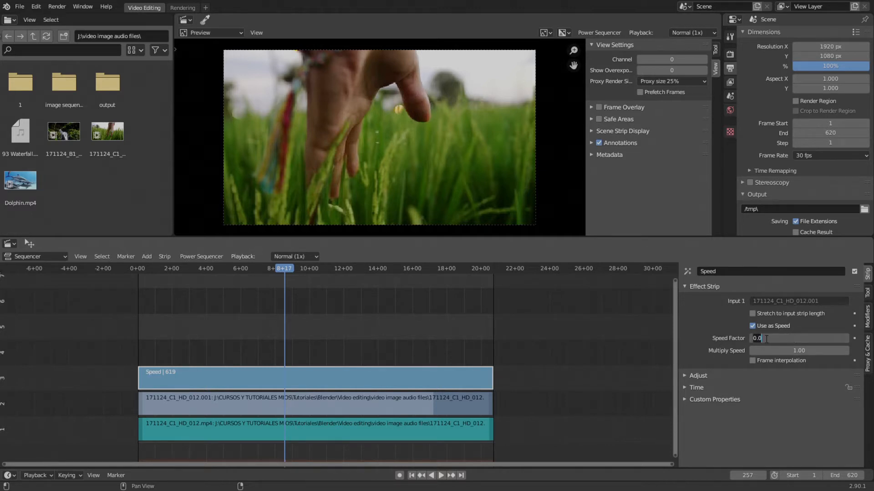
pyautogui.write('1')
pyautogui.press('Return')
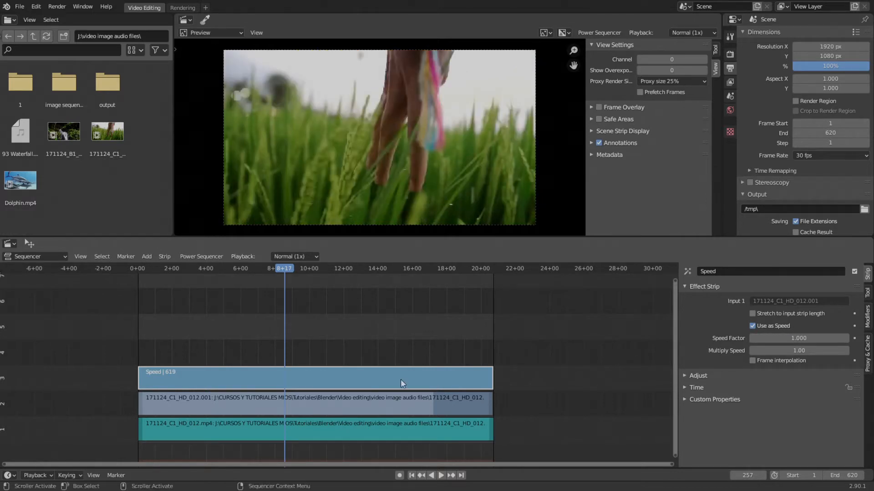
# Set the Speed Factor to 0 and scrub the playhead back to frame 106 to check the preview
pyautogui.moveTo(399, 378); pyautogui.dragTo(446, 362, button='middle')
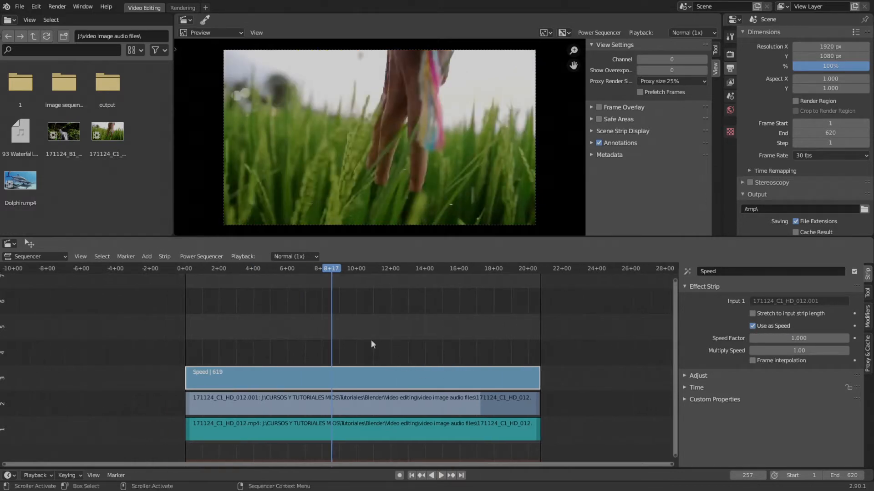
pyautogui.click(800, 339)
pyautogui.write('0')
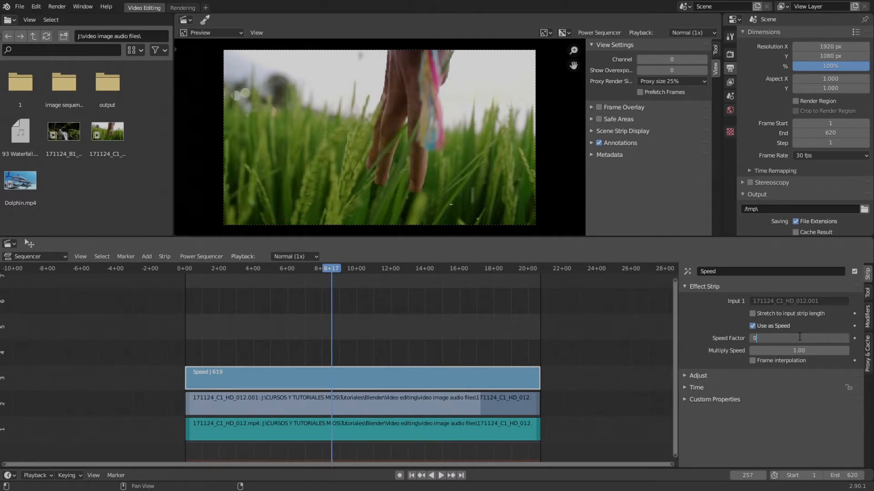
pyautogui.press('Return')
pyautogui.moveTo(329, 268); pyautogui.dragTo(245, 266)
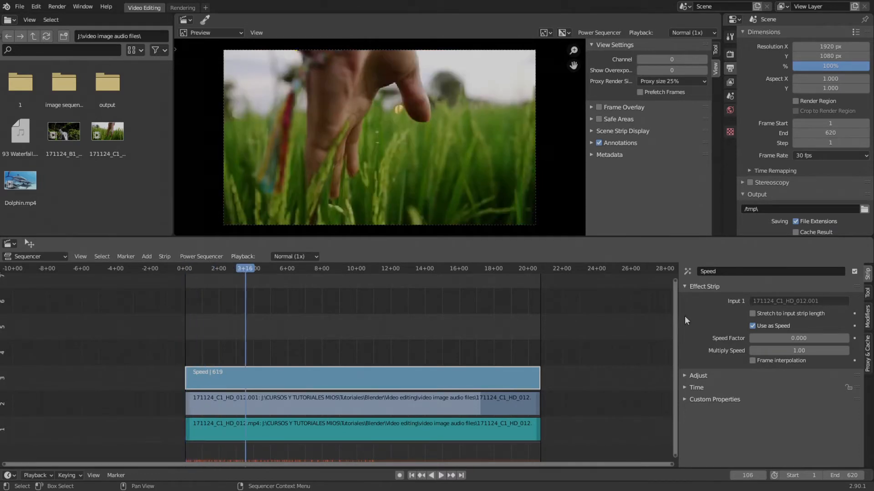
# Set the Speed Factor to 1 and scrub the playhead forward to frame 387 to check the motion
pyautogui.click(789, 338)
pyautogui.write('1')
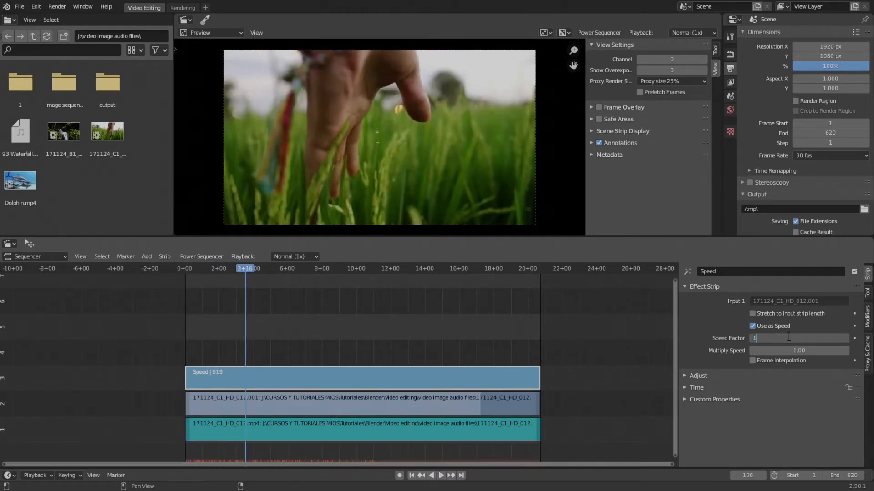
pyautogui.press('Return')
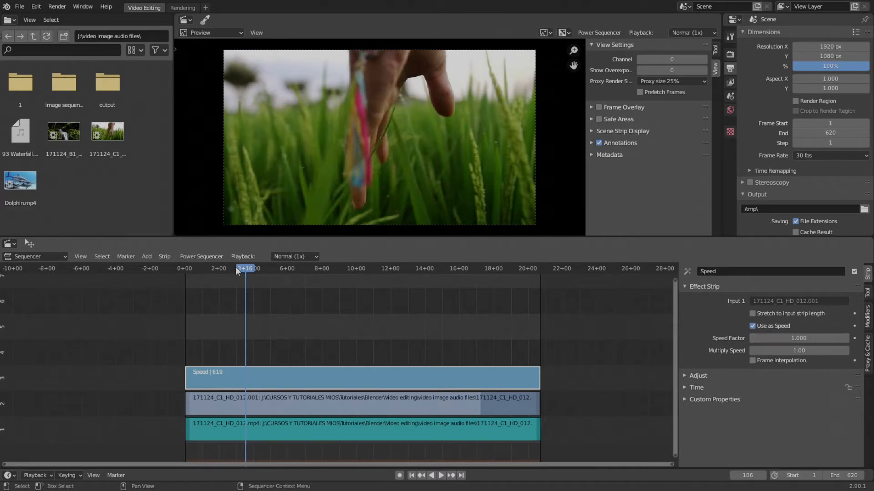
pyautogui.moveTo(235, 267); pyautogui.dragTo(406, 272)
pyautogui.scroll(2, 365, 337)
pyautogui.moveTo(455, 336); pyautogui.dragTo(386, 312, button='middle')
pyautogui.scroll(1, 394, 372)
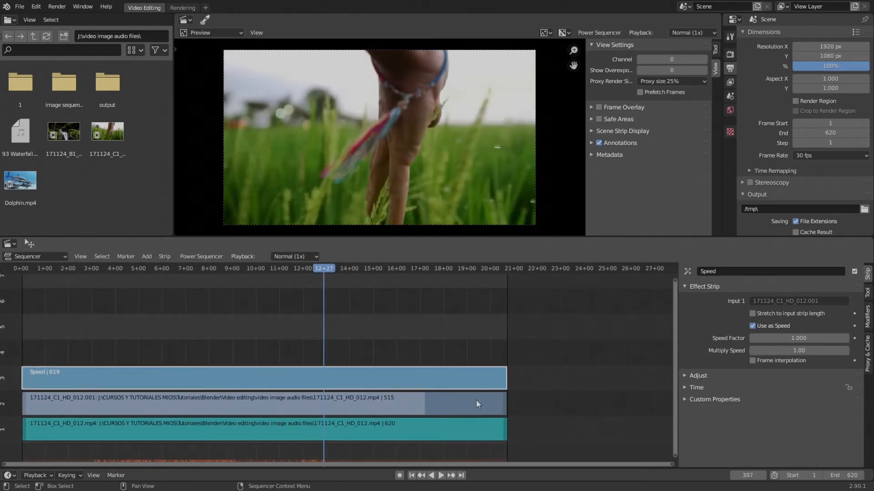
# Inspect the video strip, reselect the Speed strip, and scrub to frame 516, where the original footage ends
pyautogui.click(437, 401)
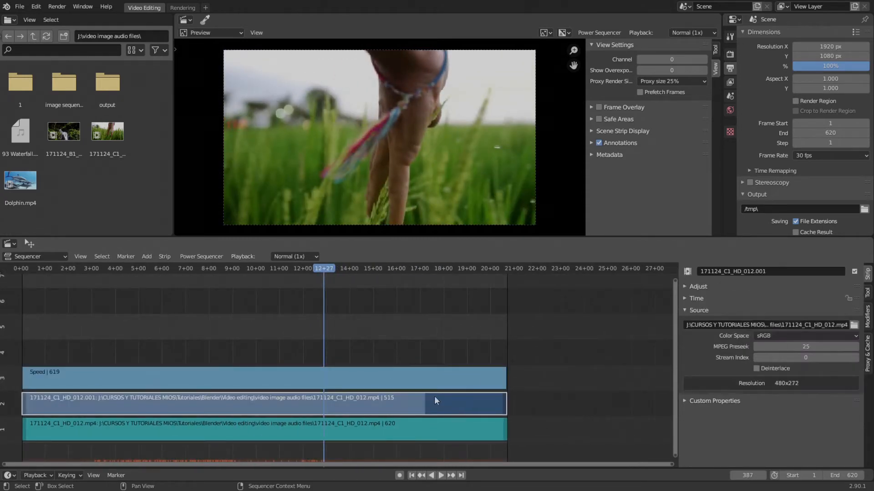
pyautogui.click(413, 377)
pyautogui.moveTo(315, 269); pyautogui.dragTo(425, 268)
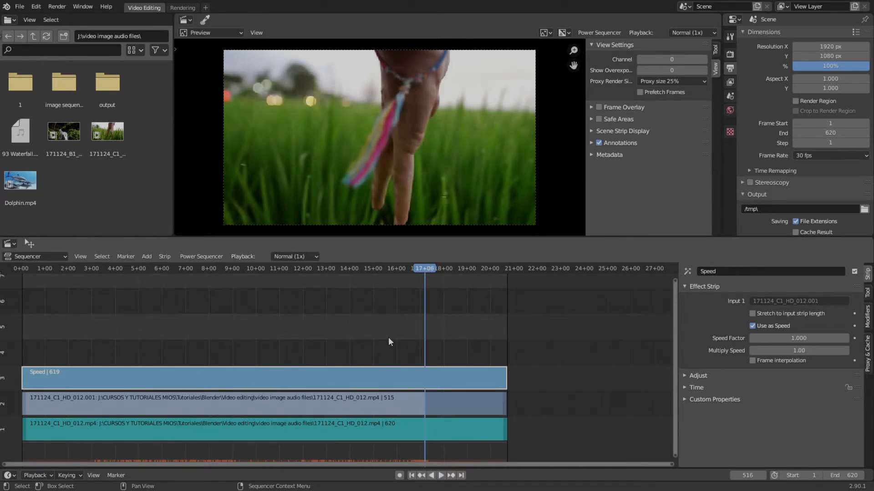
pyautogui.moveTo(376, 358); pyautogui.dragTo(396, 358, button='middle')
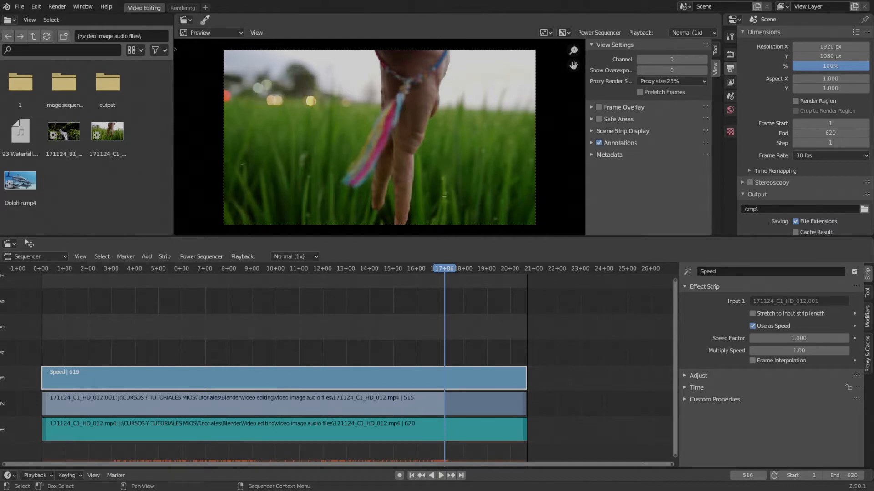
# Bring up the Calculator and divide 25 by 30 to work out the speed ratio
pyautogui.moveTo(1, 145); pyautogui.dragTo(96, 71)
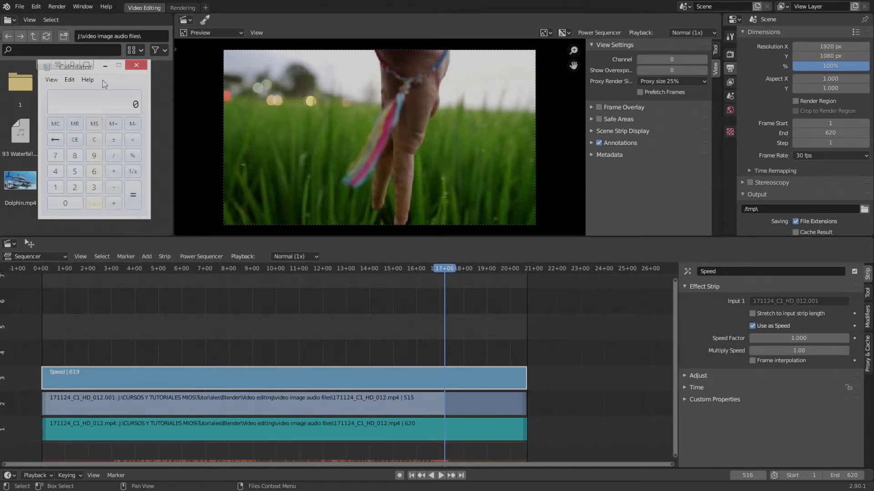
pyautogui.write('25')
pyautogui.write('30')
pyautogui.click(137, 202)
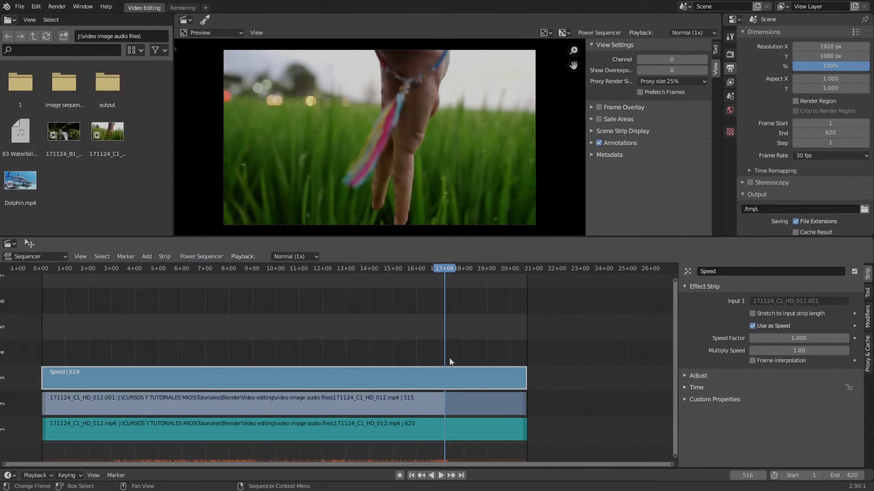
# Set the Speed strip's Speed Factor to .8333
pyautogui.moveTo(320, 379); pyautogui.dragTo(256, 374, button='middle')
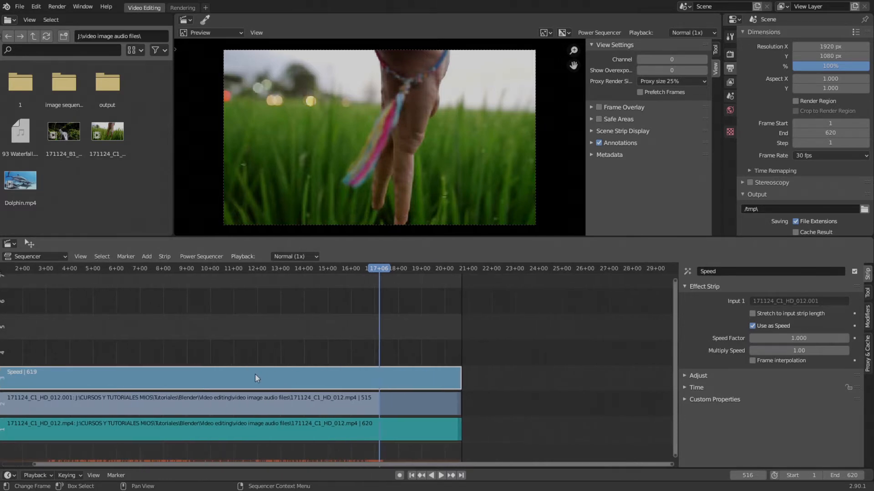
pyautogui.moveTo(340, 361); pyautogui.dragTo(378, 358, button='middle')
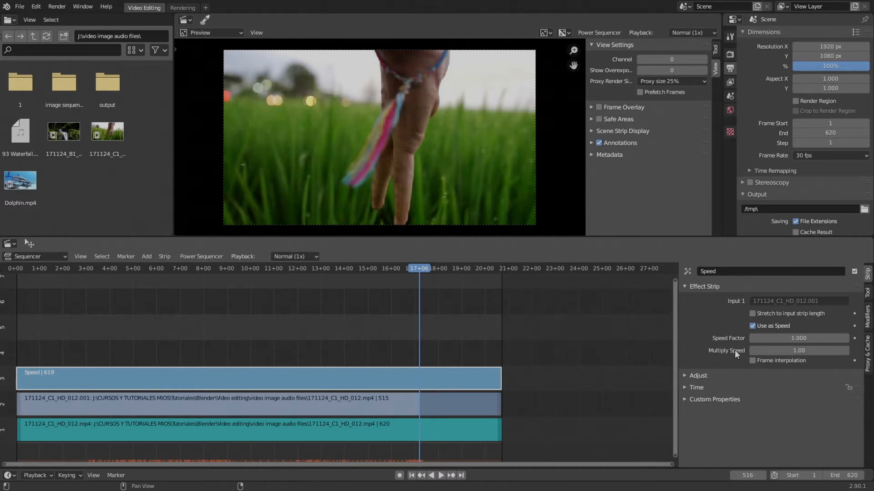
pyautogui.click(805, 339)
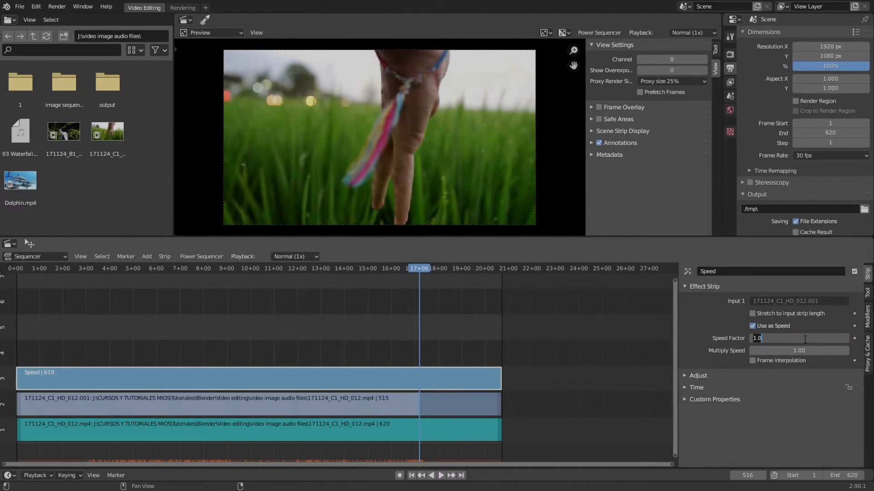
pyautogui.press('BackSpace')
pyautogui.write('.8333')
pyautogui.press('Return')
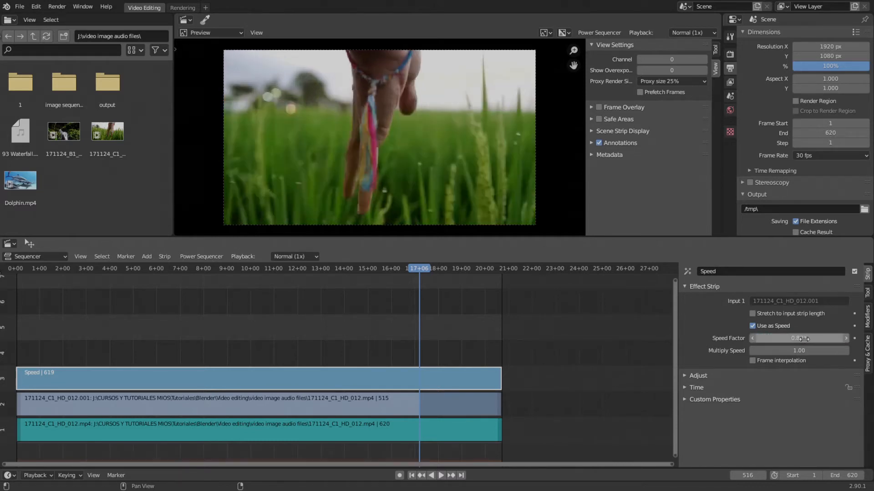
# Move the playhead to frame 621, just past the end of the strips, to check the end of the video
pyautogui.scroll(9, 561, 375)
pyautogui.moveTo(518, 375); pyautogui.dragTo(422, 351, button='middle')
pyautogui.scroll(3, 422, 351)
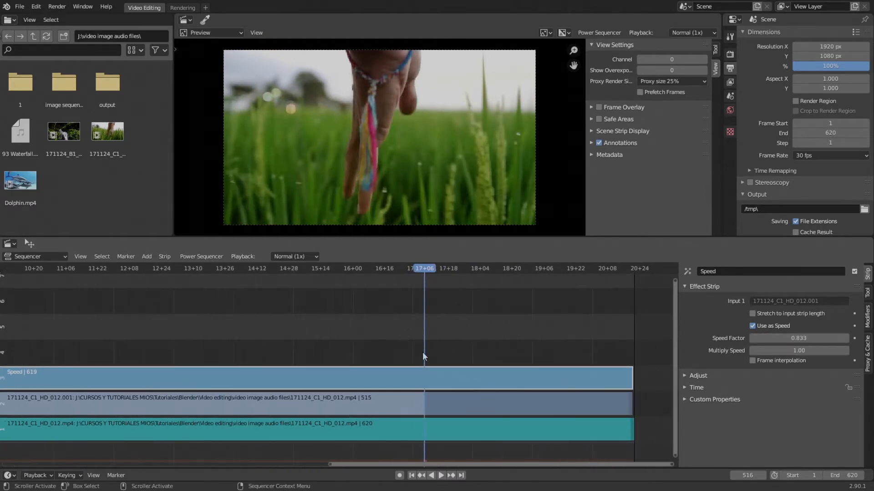
pyautogui.moveTo(395, 290); pyautogui.dragTo(236, 276, button='middle')
pyautogui.moveTo(258, 267); pyautogui.dragTo(475, 281)
pyautogui.moveTo(469, 289); pyautogui.dragTo(350, 313, button='middle')
pyautogui.scroll(4, 351, 312)
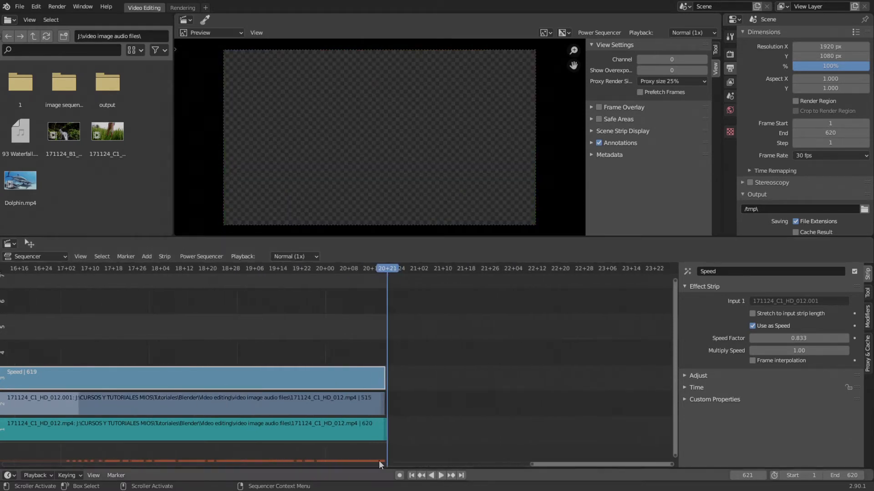
# Extend the end of the video strip to frame 630, past the end of the audio strip
pyautogui.moveTo(387, 406); pyautogui.dragTo(389, 406)
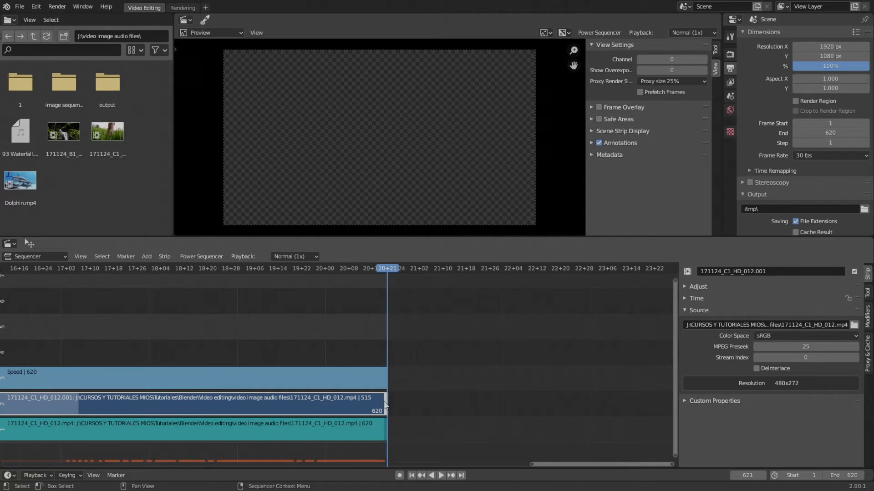
pyautogui.moveTo(385, 405); pyautogui.dragTo(420, 401)
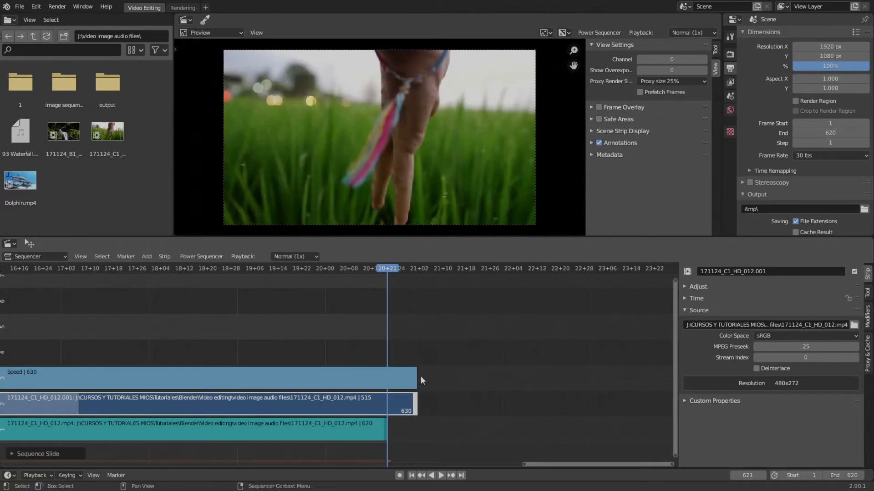
# Step frame by frame between about frames 617 and 621 to find where the slowed footage stops changing
pyautogui.press('Right')
pyautogui.press('Right')
pyautogui.press('Left')
pyautogui.press('Left')
pyautogui.press('Left')
pyautogui.press('Left')
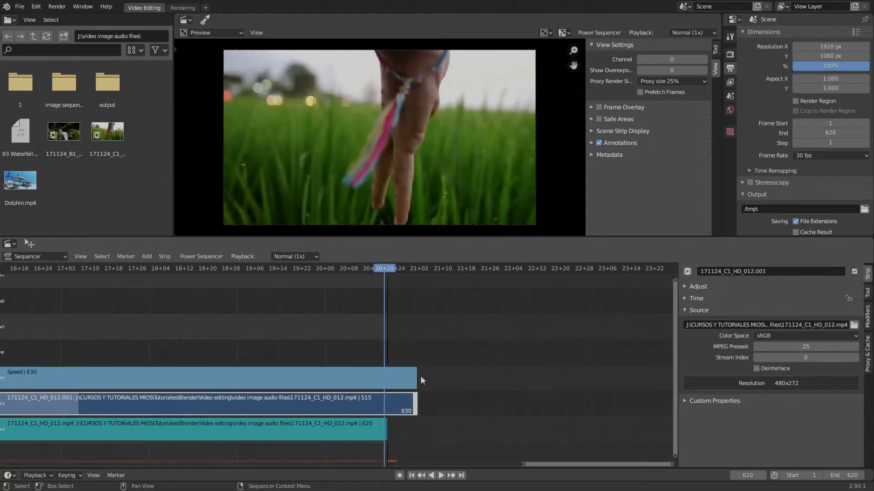
pyautogui.press('Left')
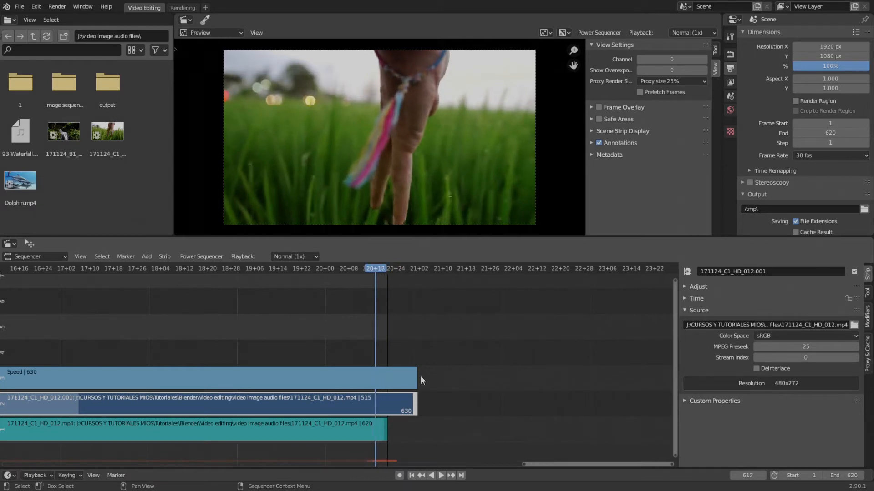
pyautogui.press('Right')
pyautogui.press('Left')
pyautogui.press('Left')
pyautogui.press('Right')
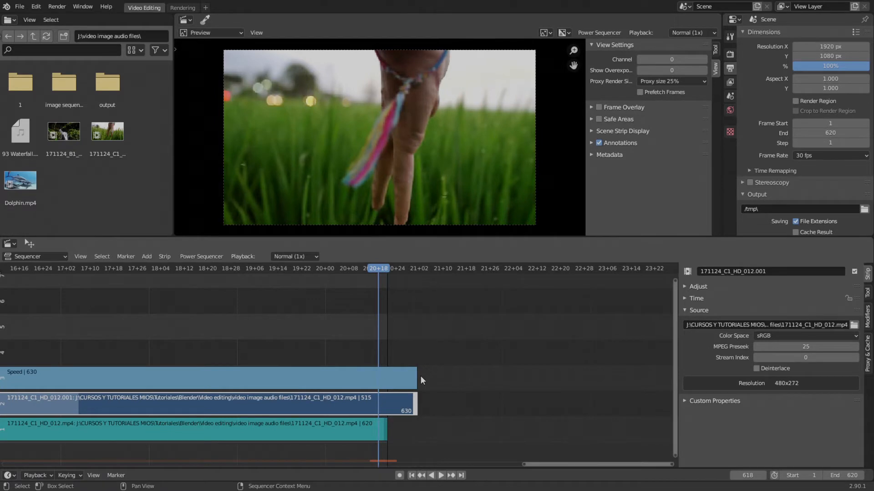
pyautogui.press('Right')
pyautogui.press('Right')
pyautogui.press('Left')
pyautogui.press('Left')
pyautogui.press('Left')
pyautogui.press('Right')
# Set the Speed strip's Speed Factor to 0.834 and compare the frames around 617 and 618
pyautogui.click(299, 382)
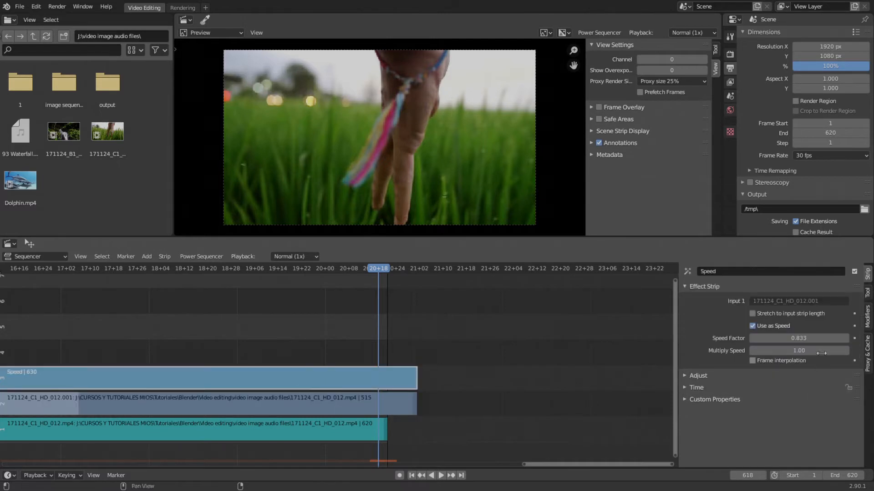
pyautogui.doubleClick(827, 339)
pyautogui.press('BackSpace')
pyautogui.press('BackSpace')
pyautogui.write('4')
pyautogui.press('Return')
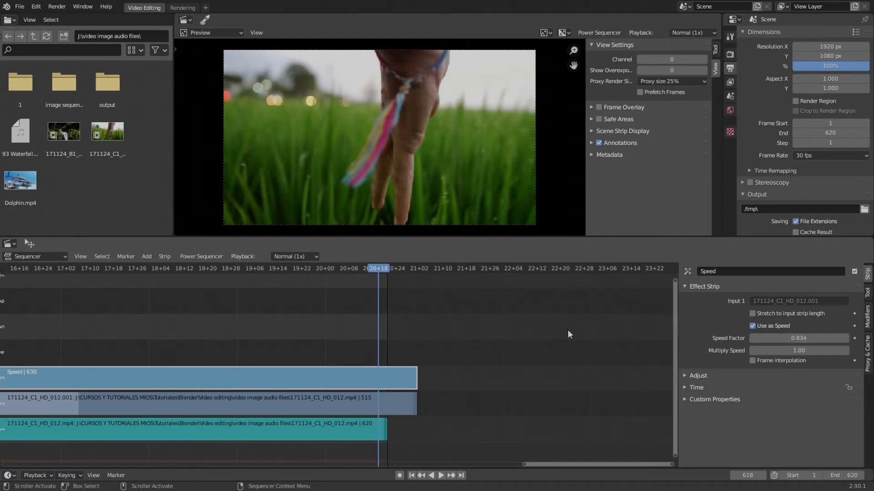
pyautogui.press('Right')
pyautogui.press('Right')
pyautogui.press('Left')
pyautogui.press('Left')
pyautogui.press('Left')
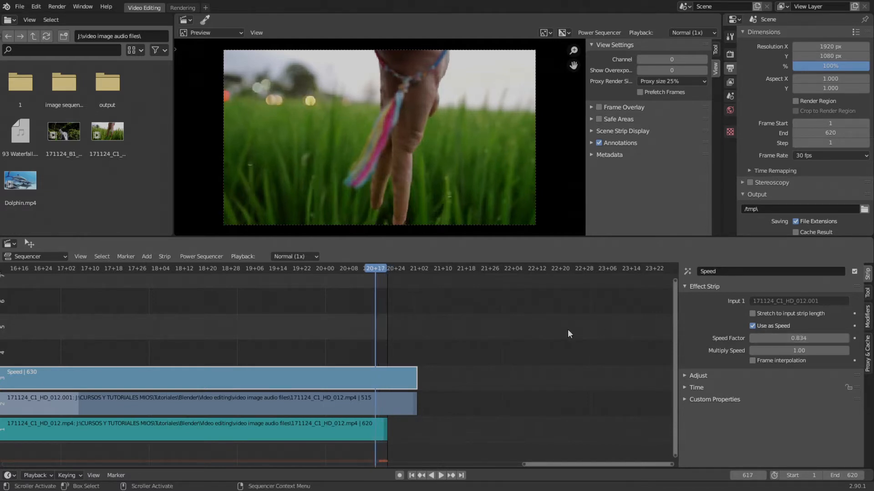
pyautogui.press('Right')
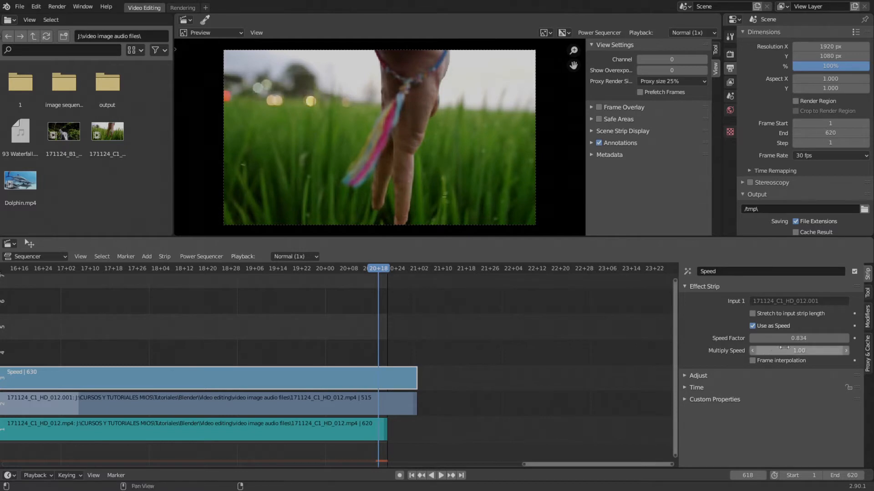
# Set the Speed Factor to 0.832 and advance to frame 619 to check the footage
pyautogui.click(807, 338)
pyautogui.press('BackSpace')
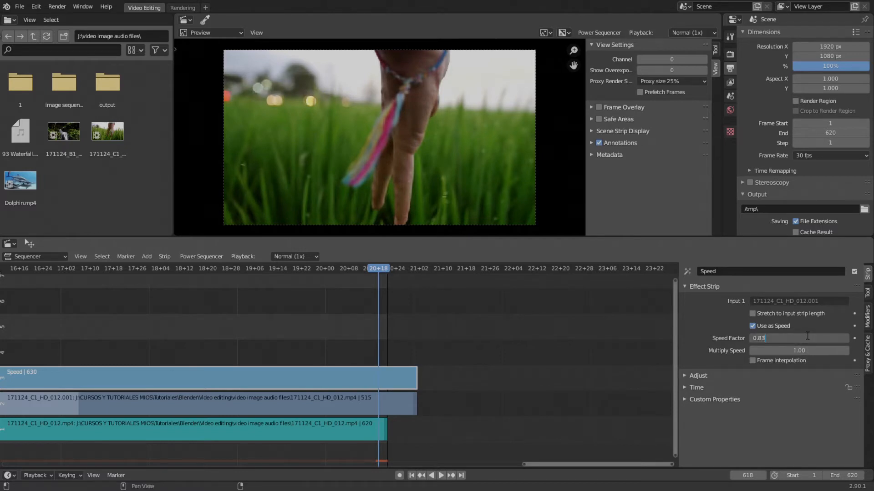
pyautogui.write('2')
pyautogui.press('Return')
pyautogui.press('Right')
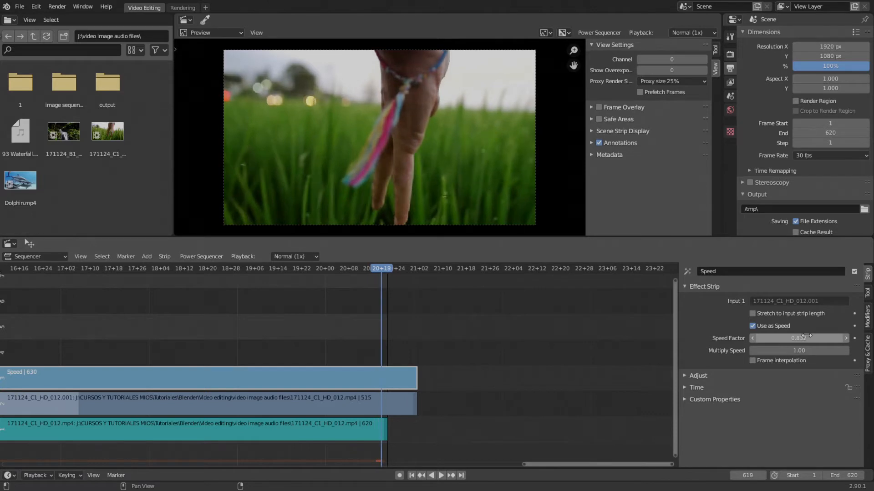
# Set the Speed Factor to 0.831 and step through the frames around 620 to check the footage
pyautogui.click(806, 338)
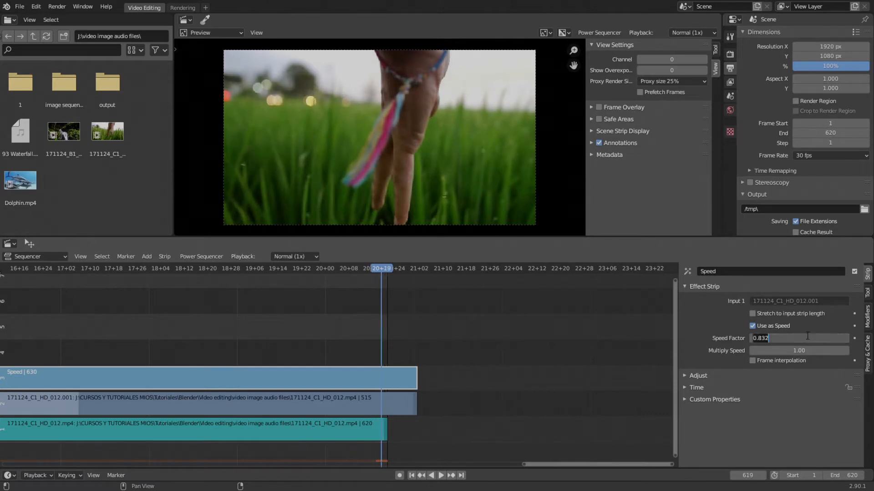
pyautogui.press('End')
pyautogui.press('BackSpace')
pyautogui.write('1')
pyautogui.press('Return')
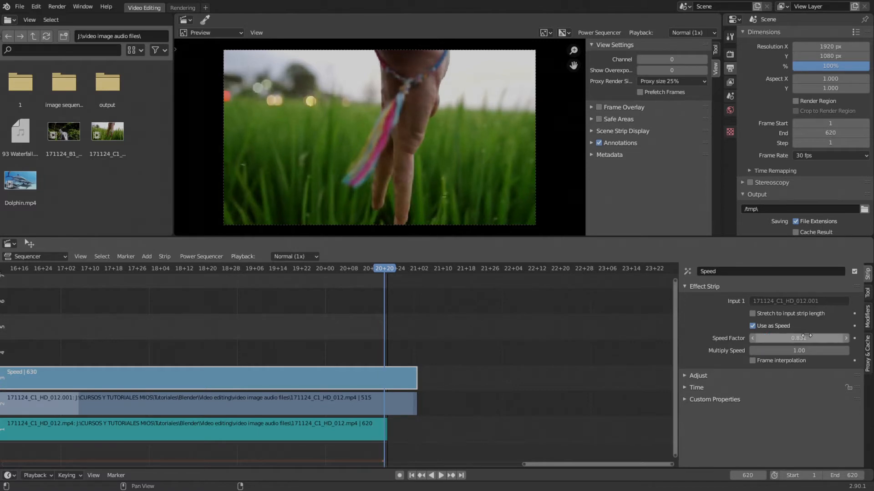
pyautogui.press('Right')
pyautogui.press('Right')
pyautogui.press('Left')
# Set the Speed Factor to 0.83 and advance to frame 621 to check the last frame
pyautogui.click(806, 337)
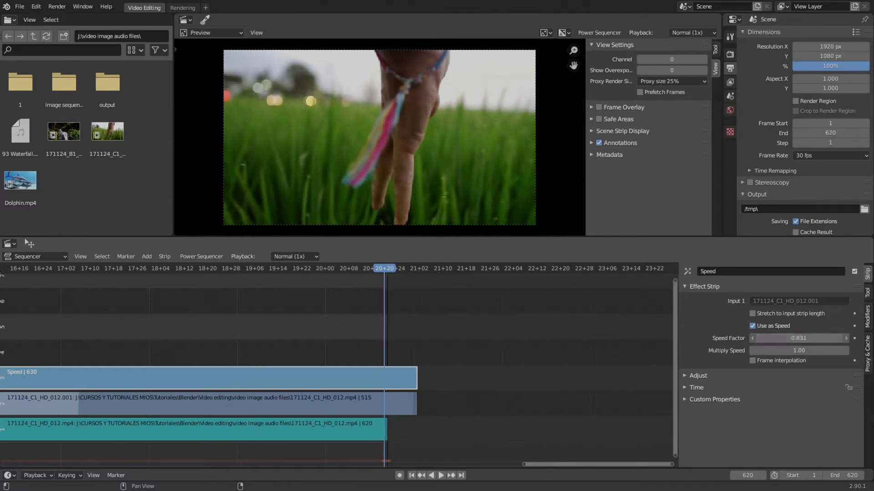
pyautogui.press('End')
pyautogui.press('BackSpace')
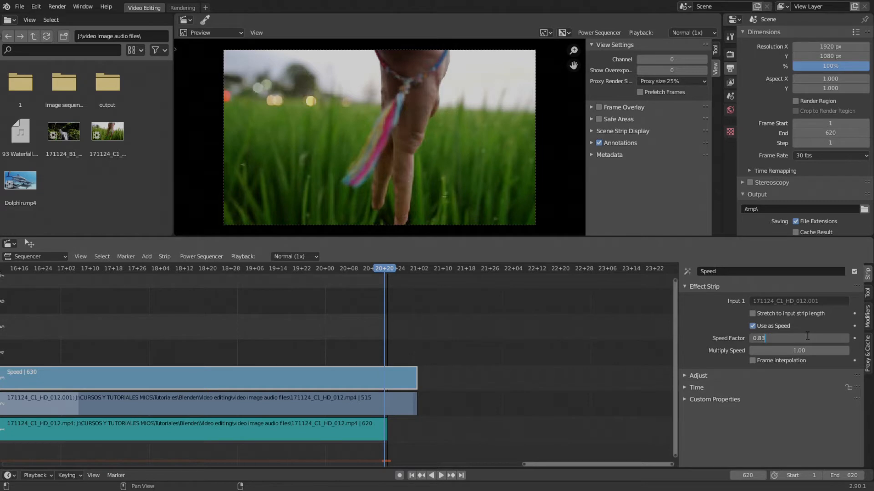
pyautogui.press('Return')
pyautogui.press('Right')
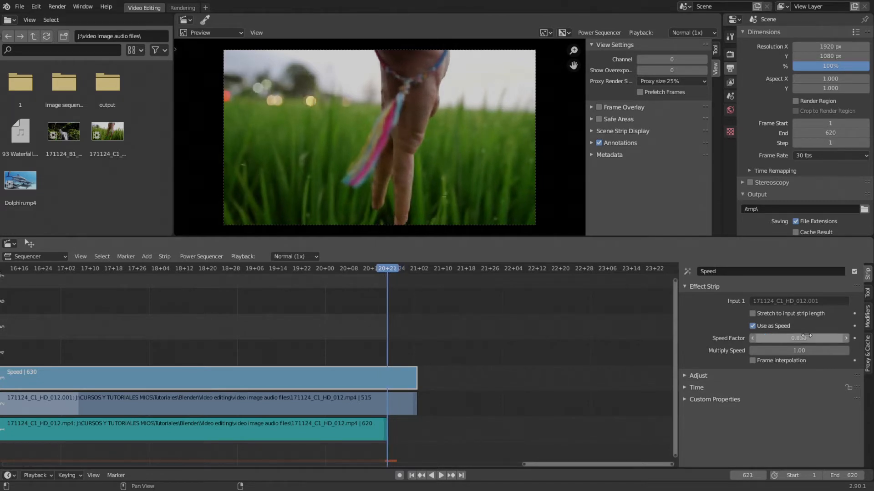
# Shorten the video strip's end back to the end of the audio strip, so it is 620 frames long
pyautogui.scroll(-2, 446, 401)
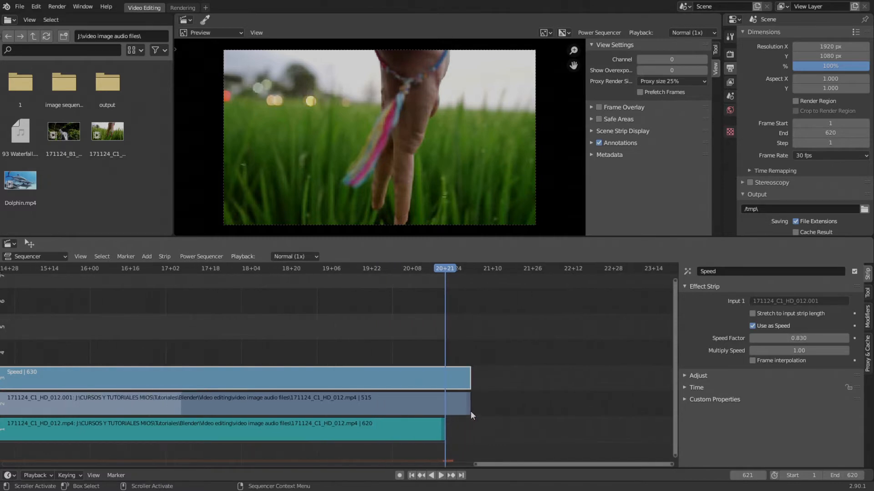
pyautogui.click(470, 412)
pyautogui.scroll(-1, 469, 400)
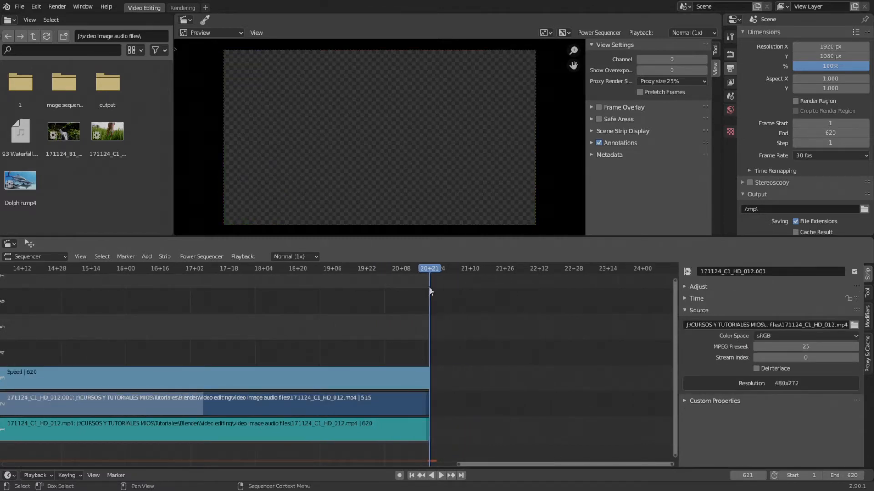
# Scrub back through the final part of the video to frames 551 and 564 to check the slowed footage
pyautogui.moveTo(433, 269); pyautogui.dragTo(278, 314)
pyautogui.moveTo(210, 406); pyautogui.dragTo(245, 411, button='middle')
pyautogui.click(250, 396)
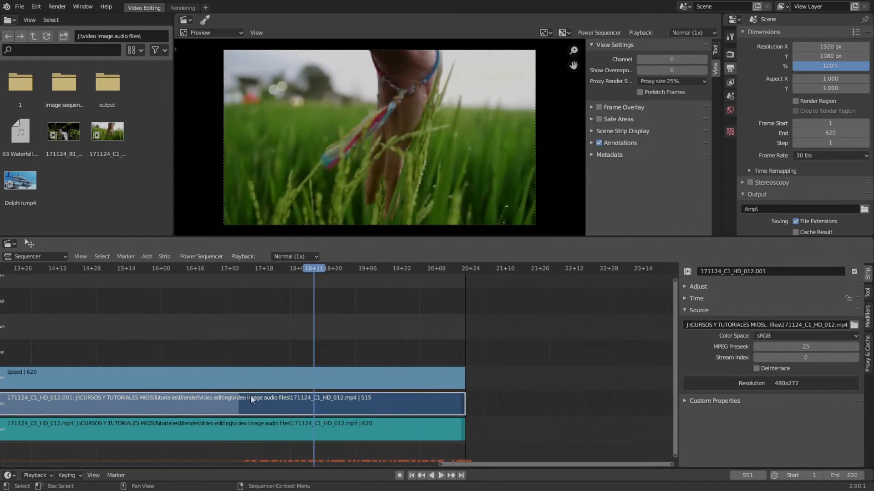
pyautogui.scroll(-1, 310, 400)
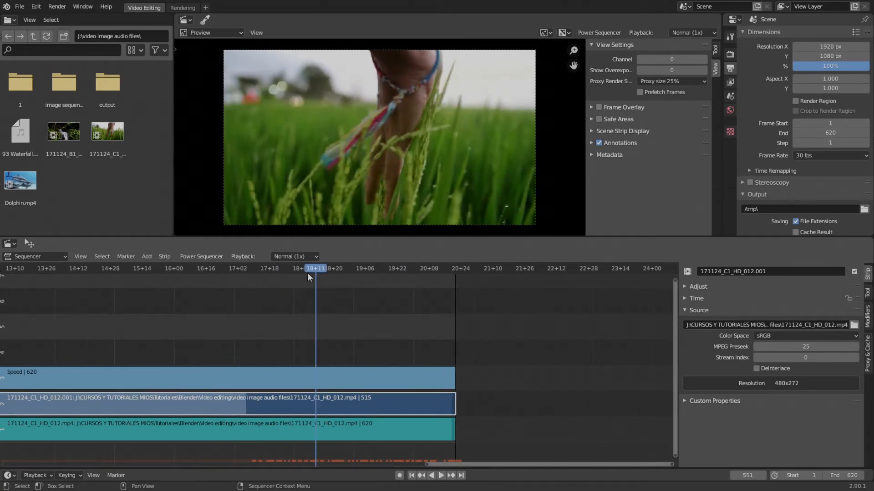
pyautogui.moveTo(307, 272); pyautogui.dragTo(341, 280)
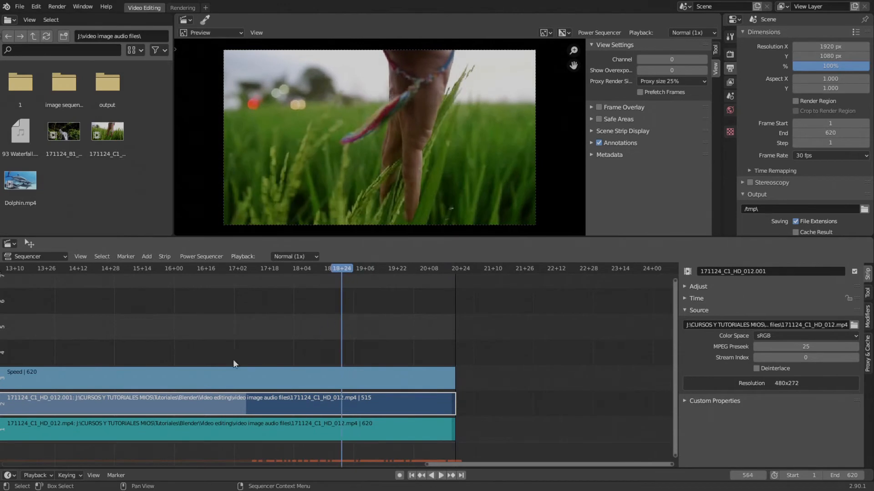
# Select the Speed strip and examine its effect settings with the full length of all the strips in view
pyautogui.scroll(-3, 234, 360)
pyautogui.moveTo(234, 360); pyautogui.dragTo(304, 368, button='middle')
pyautogui.click(286, 381)
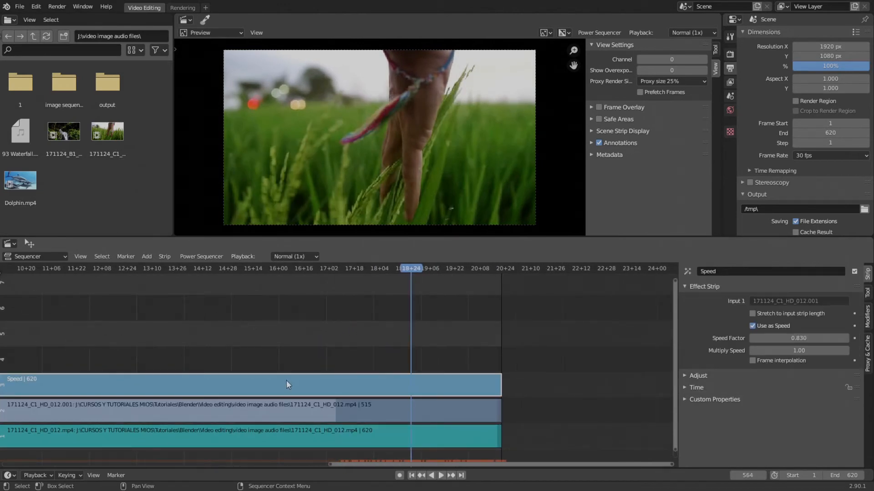
pyautogui.scroll(-1, 293, 393)
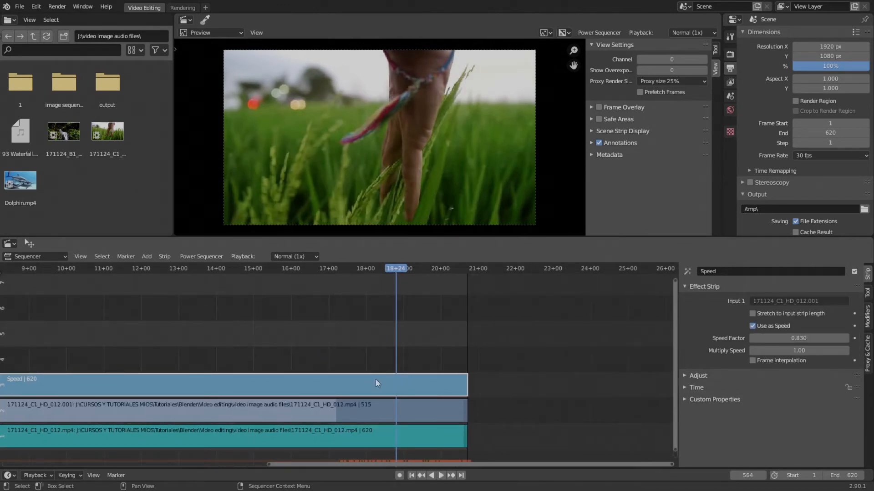
pyautogui.moveTo(320, 374); pyautogui.dragTo(419, 366, button='middle')
pyautogui.scroll(-5, 401, 371)
pyautogui.moveTo(370, 383); pyautogui.dragTo(405, 364, button='middle')
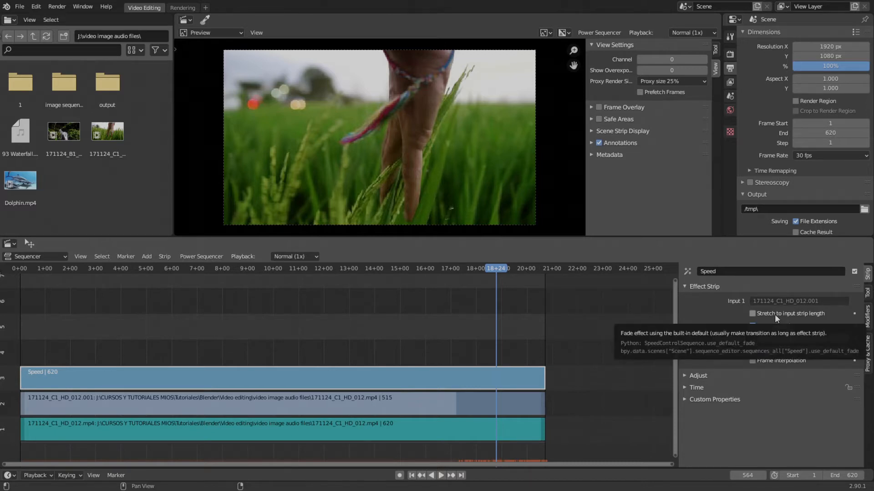
pyautogui.scroll(-3, 343, 386)
pyautogui.moveTo(343, 386); pyautogui.dragTo(432, 327, button='middle')
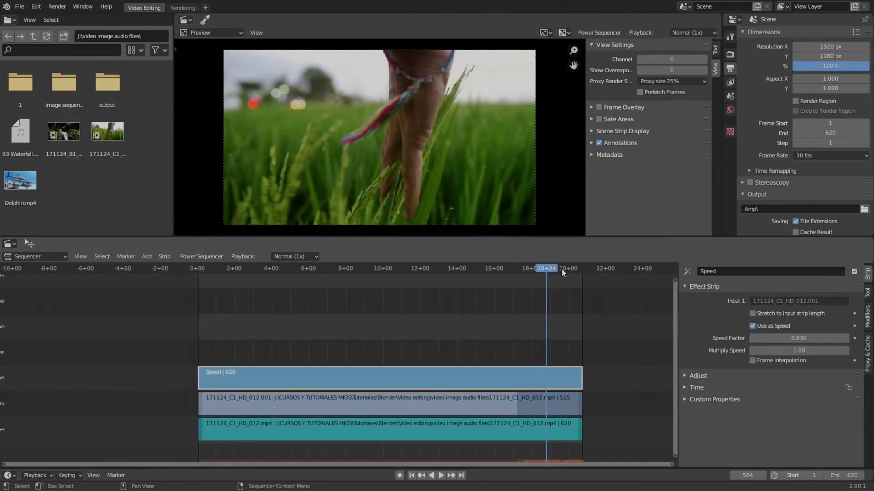
# Cut the video strip at frame 364
pyautogui.moveTo(561, 268); pyautogui.dragTo(422, 269)
pyautogui.click(411, 400)
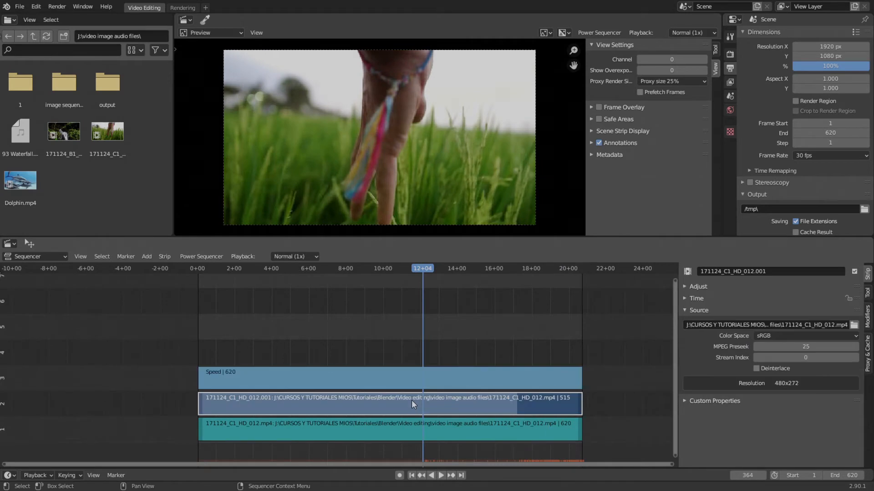
pyautogui.press('k')
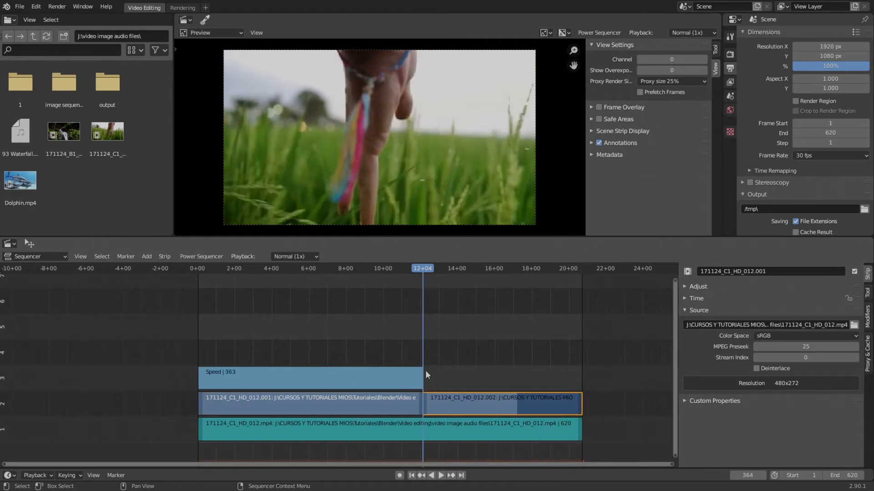
# Inspect the Speed strip over the first part, delete the video piece after the cut, and check the frames there
pyautogui.click(393, 380)
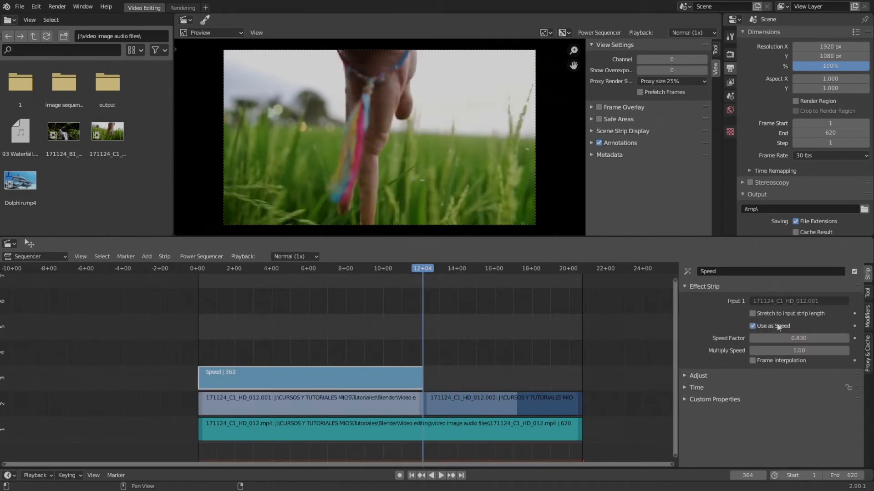
pyautogui.click(764, 314)
pyautogui.moveTo(422, 279)
pyautogui.mouseDown()
pyautogui.moveTo(405, 269)
pyautogui.moveTo(329, 281)
pyautogui.moveTo(424, 279)
pyautogui.mouseUp()
pyautogui.click(465, 408)
pyautogui.press('Delete')
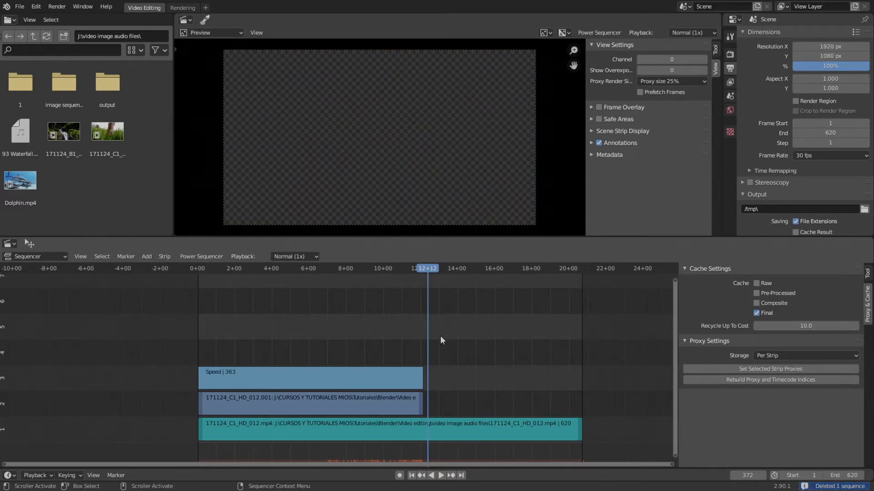
pyautogui.moveTo(429, 275)
pyautogui.mouseDown()
pyautogui.moveTo(423, 267)
pyautogui.moveTo(322, 275)
pyautogui.moveTo(427, 274)
pyautogui.mouseUp()
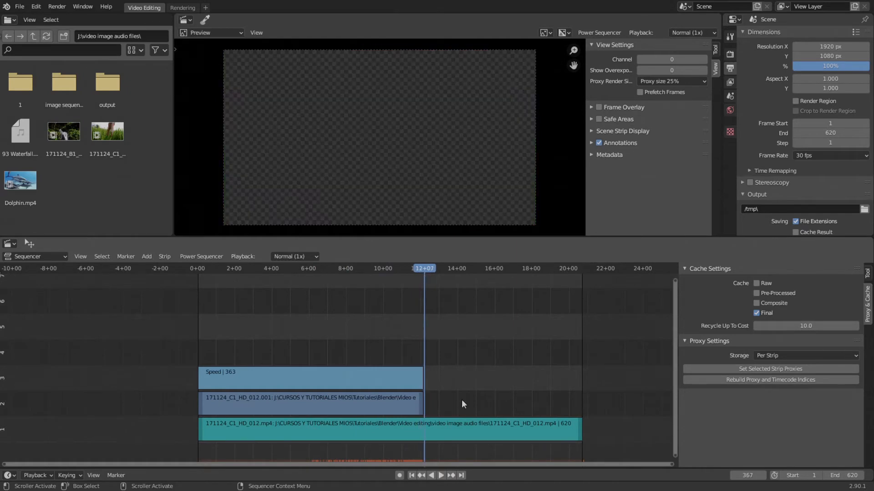
# Undo the deletion and the cut of the video strip
pyautogui.hotkey('ctrl', 'z')
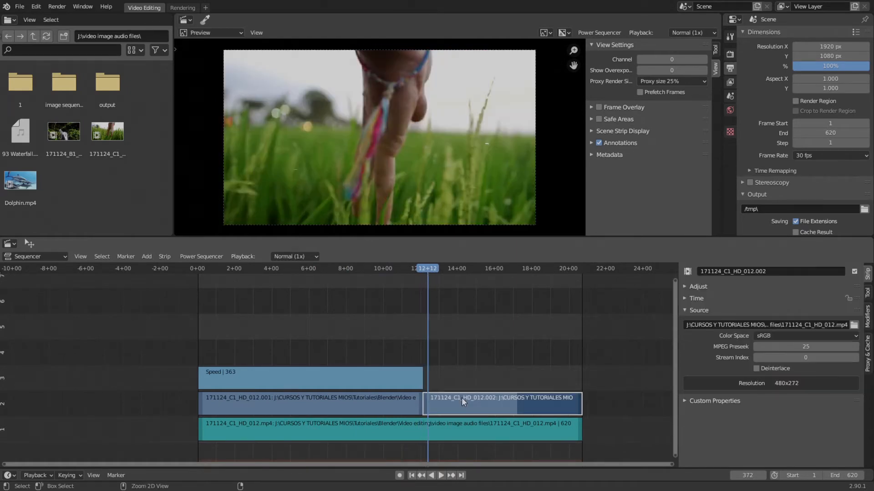
pyautogui.hotkey('ctrl', 'z')
pyautogui.hotkey('ctrl', 'z')
pyautogui.hotkey('ctrl', 'z')
pyautogui.hotkey('ctrl', 'z')
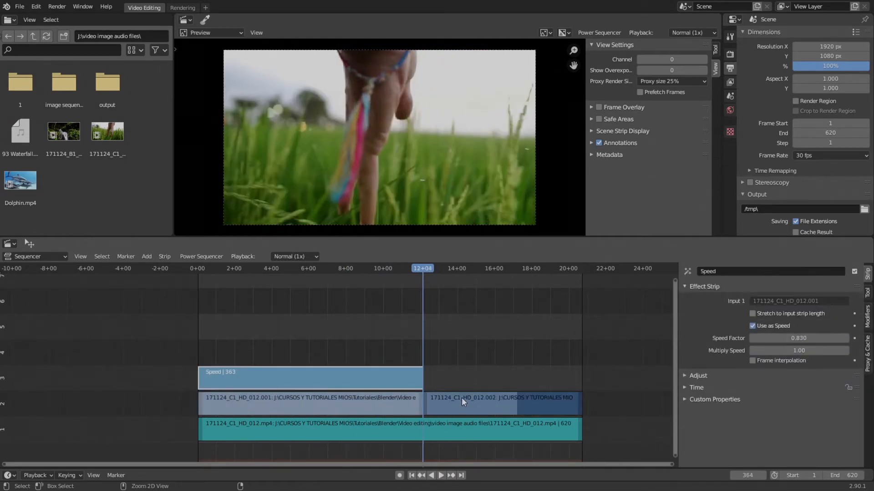
pyautogui.hotkey('ctrl', 'z')
pyautogui.hotkey('ctrl', 'z')
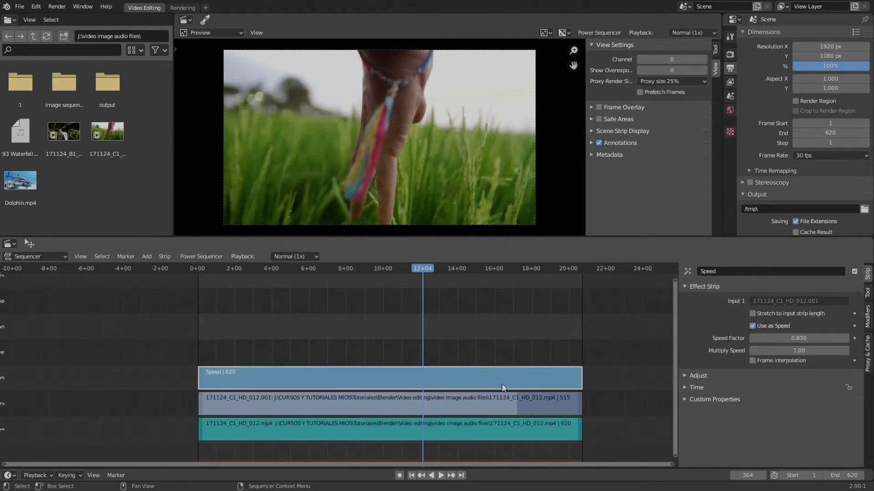
# Move the playhead to frame 180 and play the video from there
pyautogui.moveTo(503, 386); pyautogui.dragTo(358, 307, button='middle')
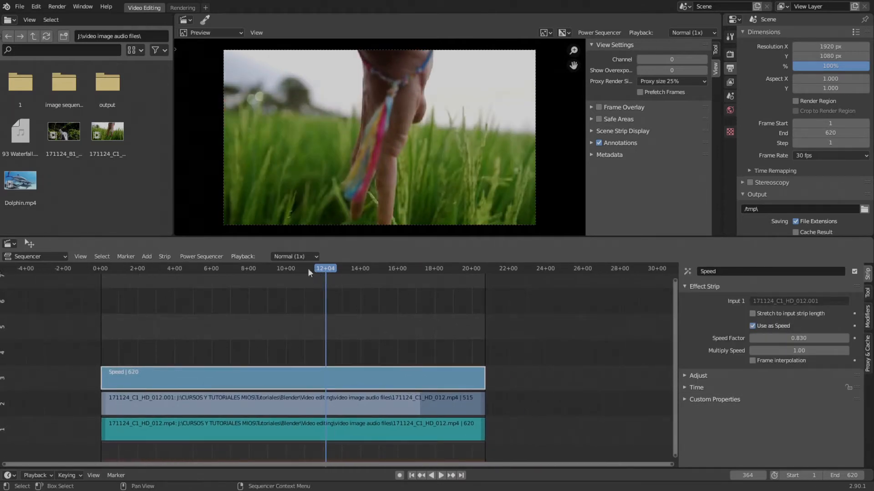
pyautogui.moveTo(307, 269); pyautogui.dragTo(212, 305)
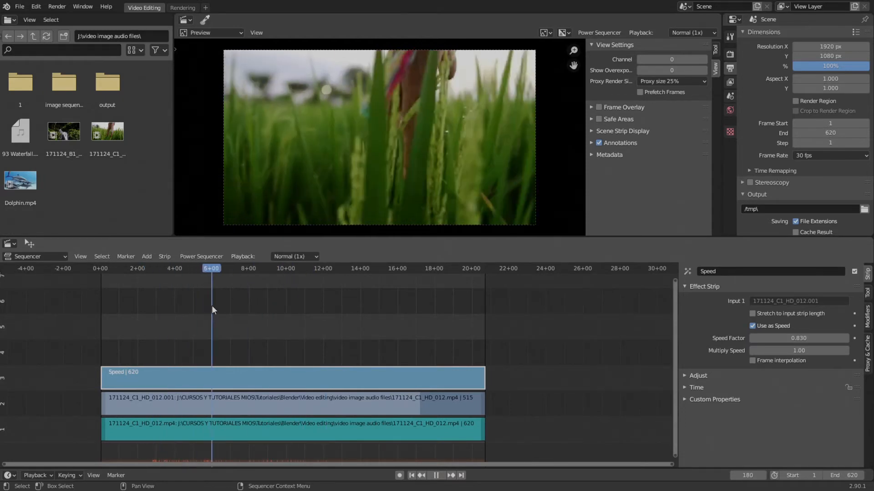
# Set the project's frame rate to a custom value of 15 fps
pyautogui.moveTo(293, 391); pyautogui.dragTo(424, 395, button='middle')
pyautogui.click(288, 392)
pyautogui.click(276, 384)
pyautogui.scroll(-2, 484, 377)
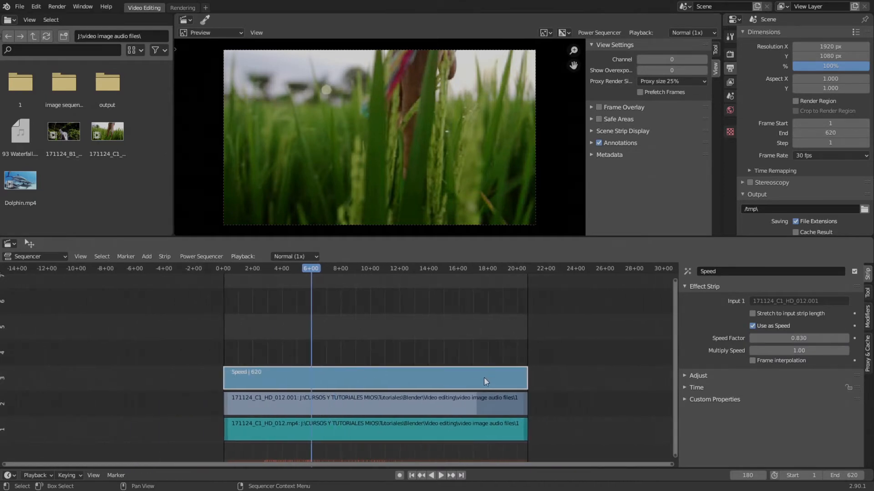
pyautogui.scroll(-1, 416, 363)
pyautogui.moveTo(441, 347); pyautogui.dragTo(395, 329, button='middle')
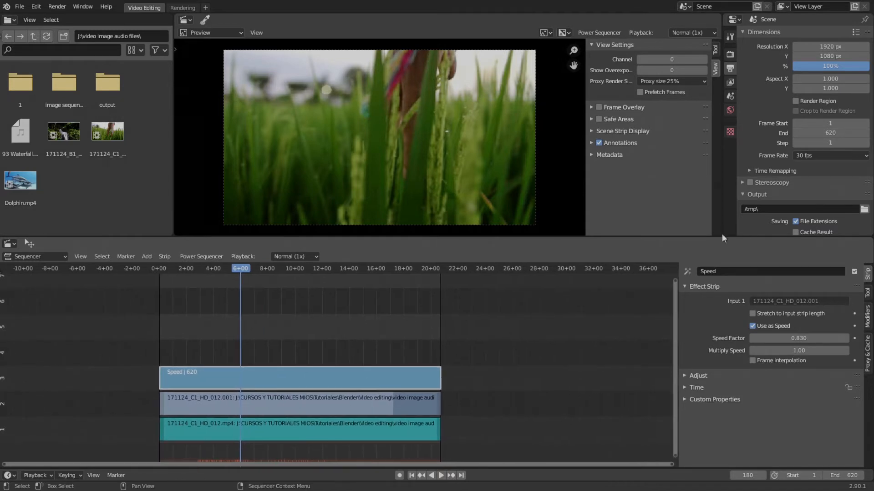
pyautogui.click(819, 155)
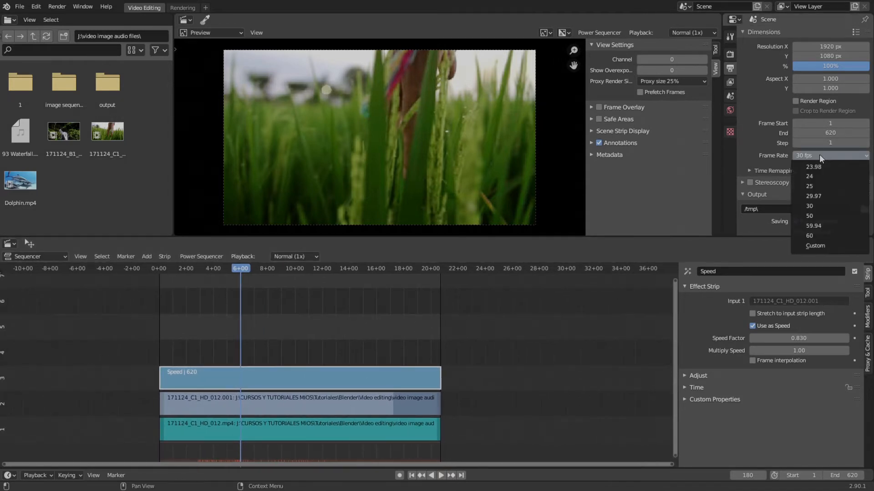
pyautogui.click(810, 247)
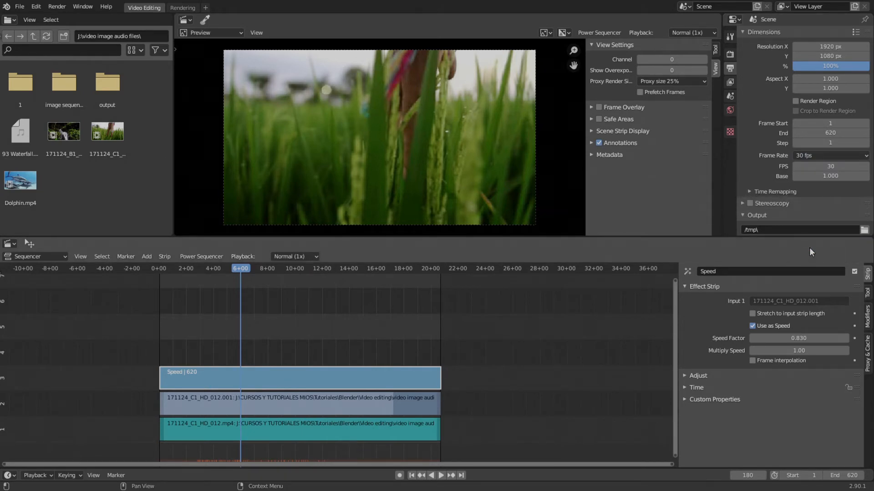
pyautogui.click(833, 164)
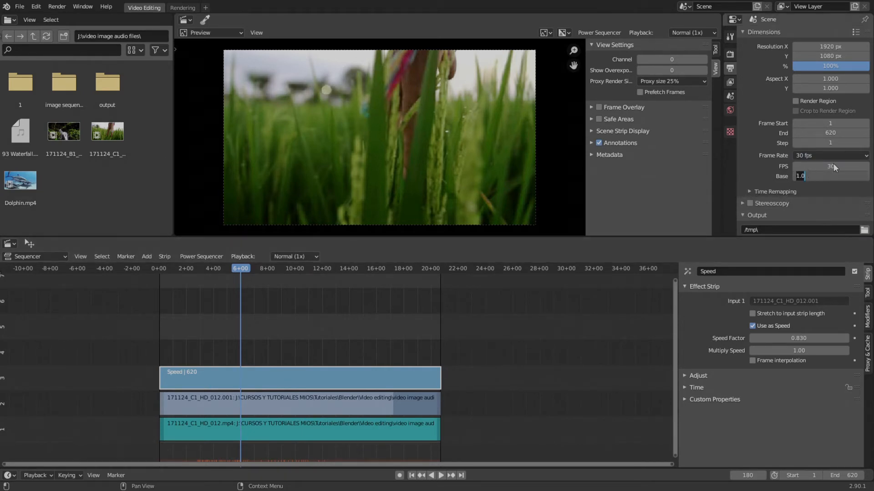
pyautogui.write('15')
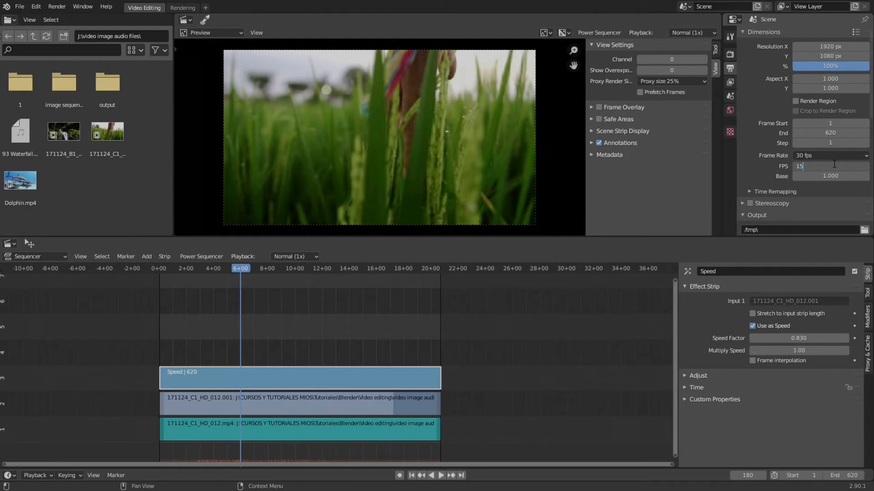
pyautogui.press('Return')
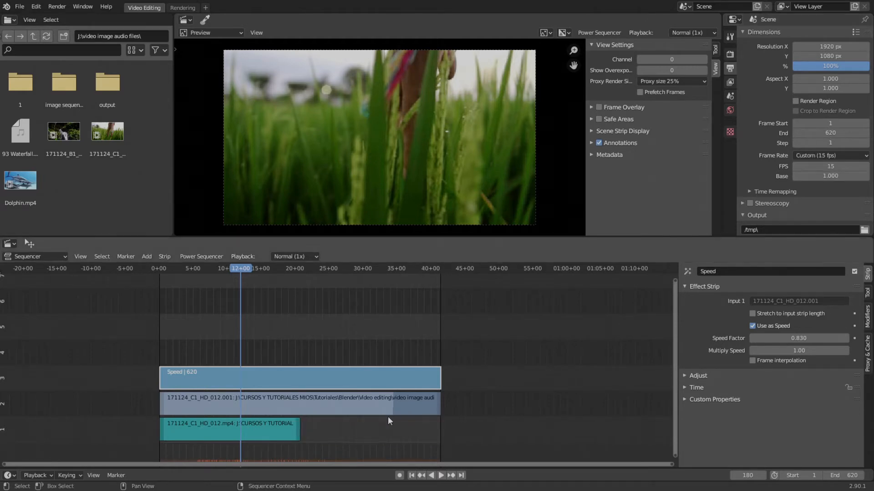
# Select the video strip, switch to the Calculator, and divide the clip's 25 fps by the project's 15 fps
pyautogui.scroll(3, 427, 423)
pyautogui.moveTo(388, 416); pyautogui.dragTo(448, 390, button='middle')
pyautogui.click(423, 421)
pyautogui.scroll(4, 423, 422)
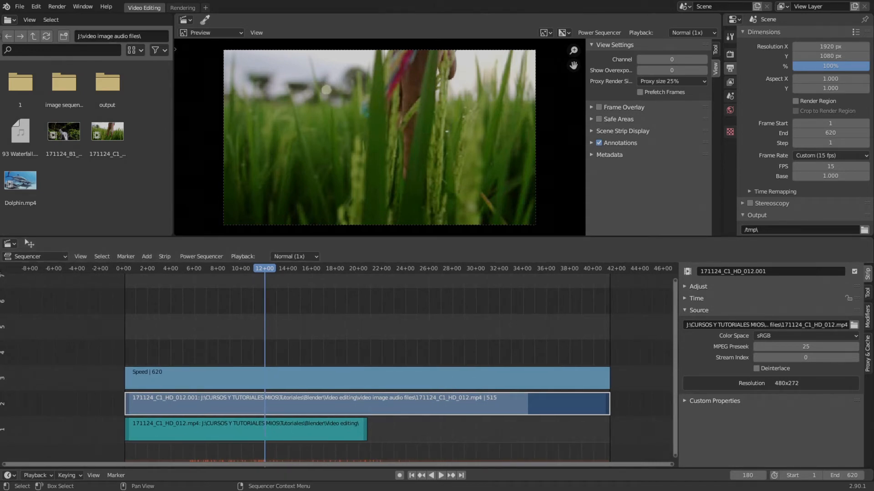
pyautogui.hotkey('alt', 'Tab')
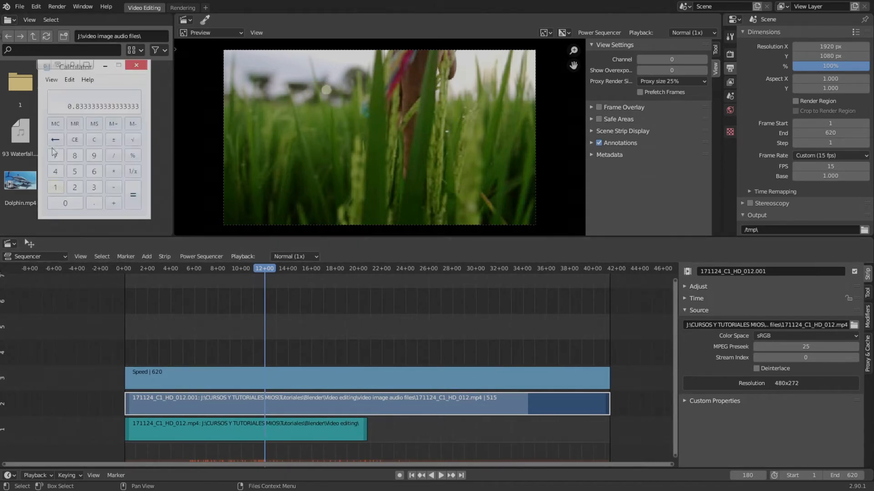
pyautogui.click(94, 140)
pyautogui.write('25/15')
pyautogui.press('Return')
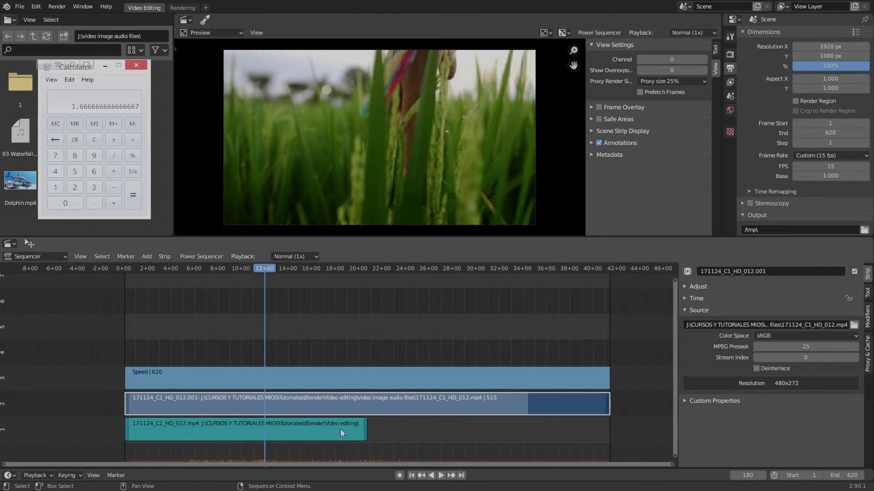
# Select the Speed strip and set its speed factor to 1.667
pyautogui.scroll(4, 317, 418)
pyautogui.moveTo(343, 429); pyautogui.dragTo(401, 403, button='middle')
pyautogui.scroll(1, 317, 418)
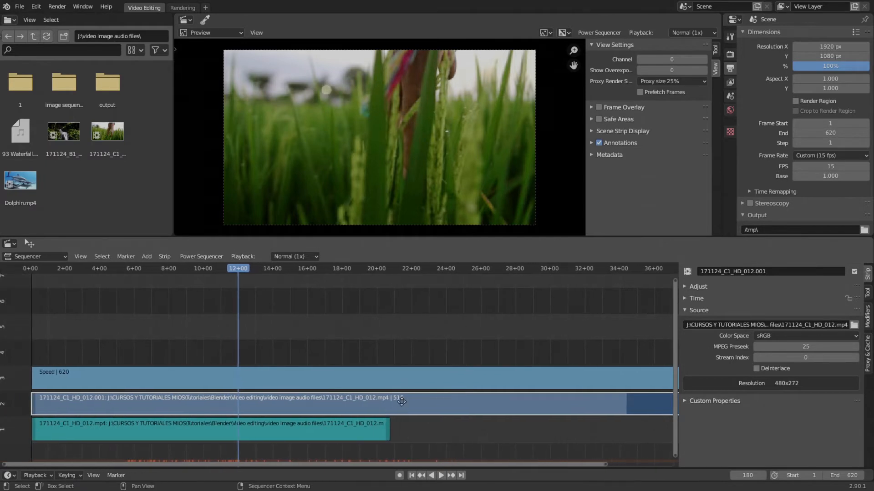
pyautogui.click(413, 376)
pyautogui.click(773, 338)
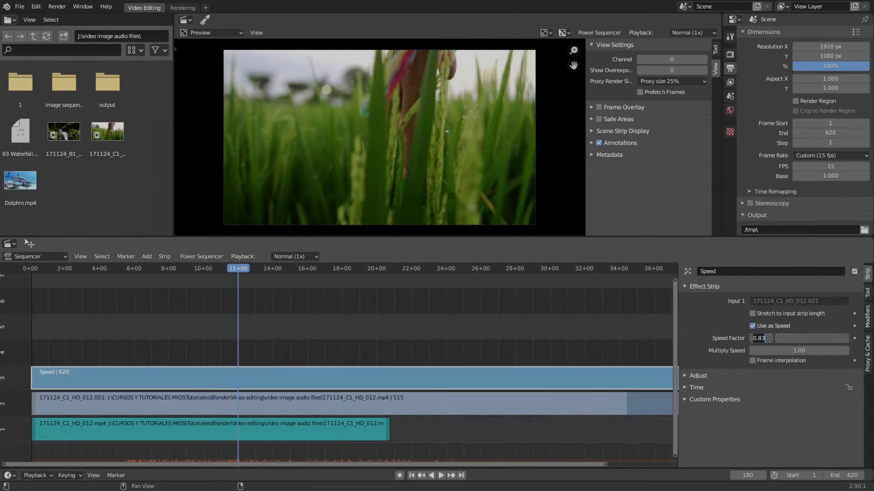
pyautogui.write('1.667')
pyautogui.press('Return')
pyautogui.press('Home')
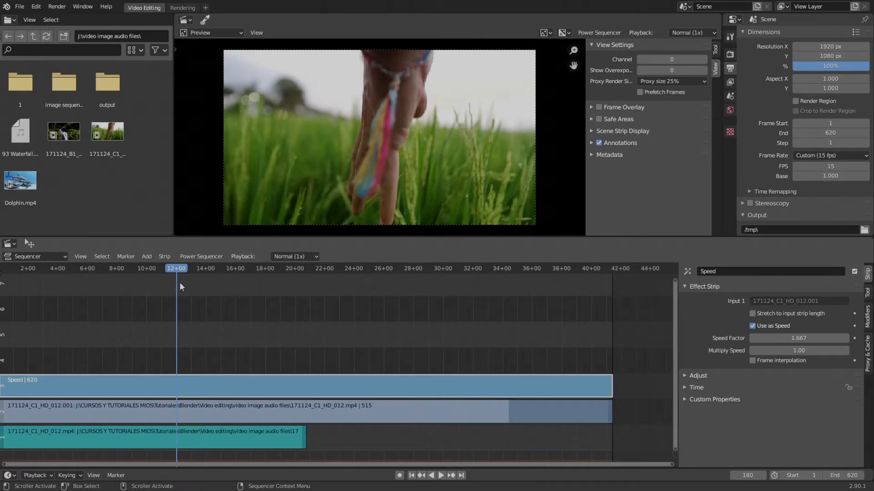
# Play the video from about frame 302 past the audio strip's end, then place the playhead on frame 311
pyautogui.moveTo(173, 268); pyautogui.dragTo(297, 284)
pyautogui.scroll(3, 341, 317)
pyautogui.moveTo(333, 342); pyautogui.dragTo(324, 316, button='middle')
pyautogui.scroll(2, 423, 336)
pyautogui.scroll(2, 340, 316)
pyautogui.scroll(2, 314, 314)
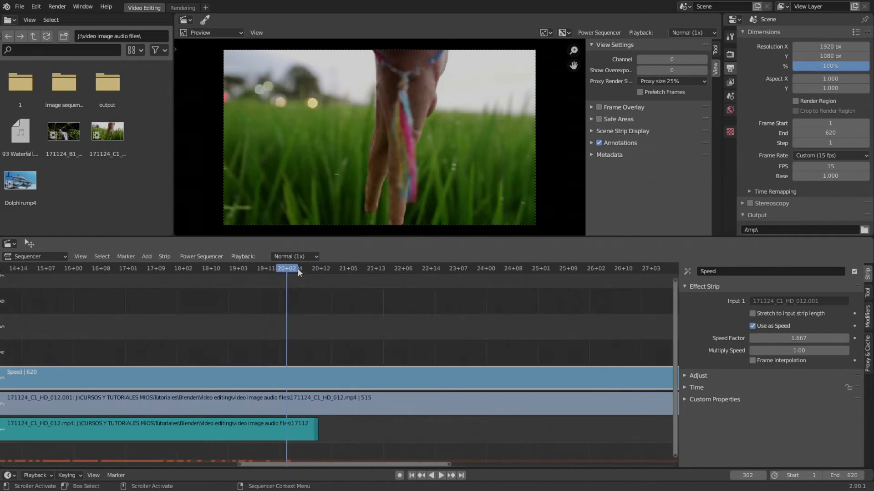
pyautogui.press('space')
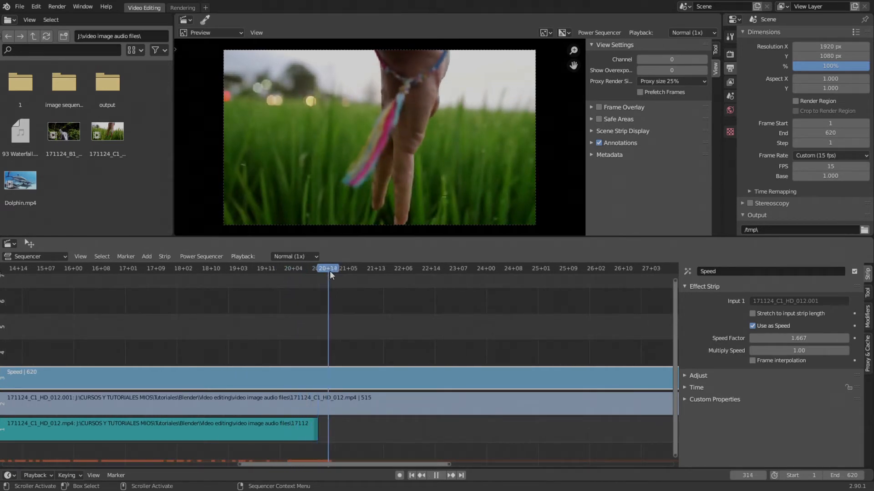
pyautogui.moveTo(329, 271)
pyautogui.mouseDown()
pyautogui.moveTo(301, 272)
pyautogui.moveTo(315, 270)
pyautogui.mouseUp()
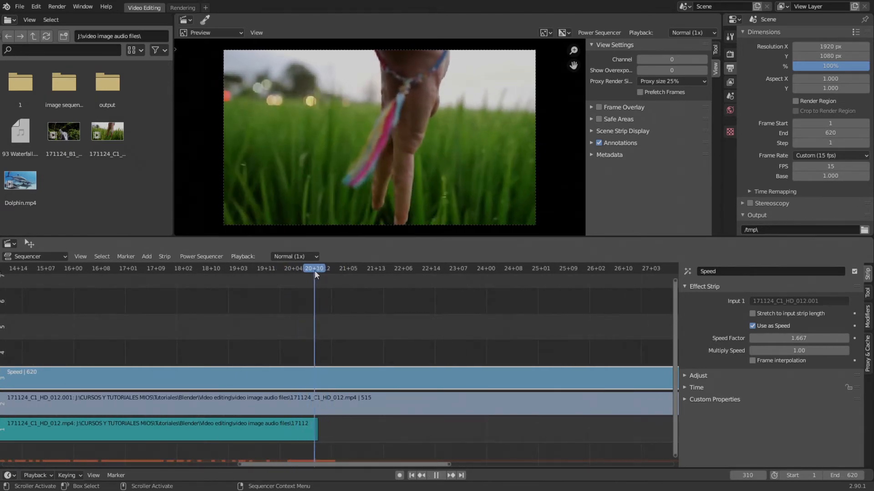
pyautogui.press('space')
pyautogui.scroll(3, 333, 301)
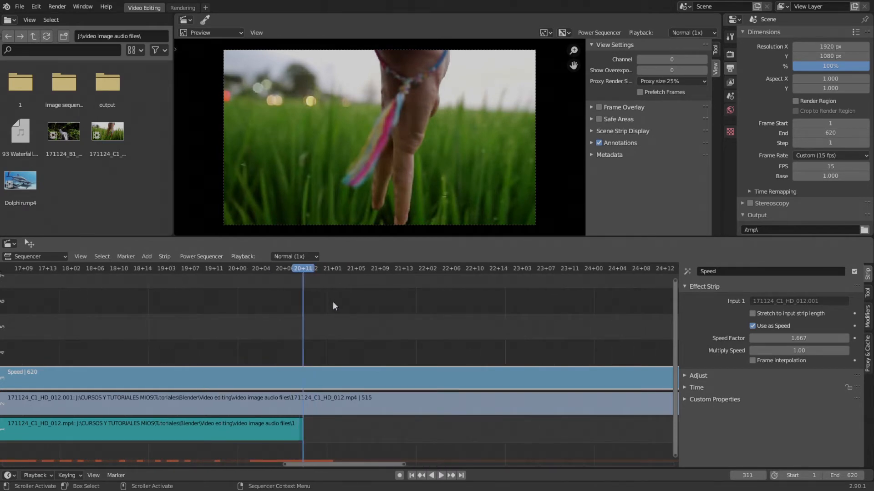
# Step back and forth through frames 309 to 311 to compare the last video frames with the audio's end
pyautogui.press('Left')
pyautogui.press('Left')
pyautogui.press('Right')
pyautogui.press('Right')
pyautogui.press('Left')
pyautogui.press('Left')
pyautogui.press('Right')
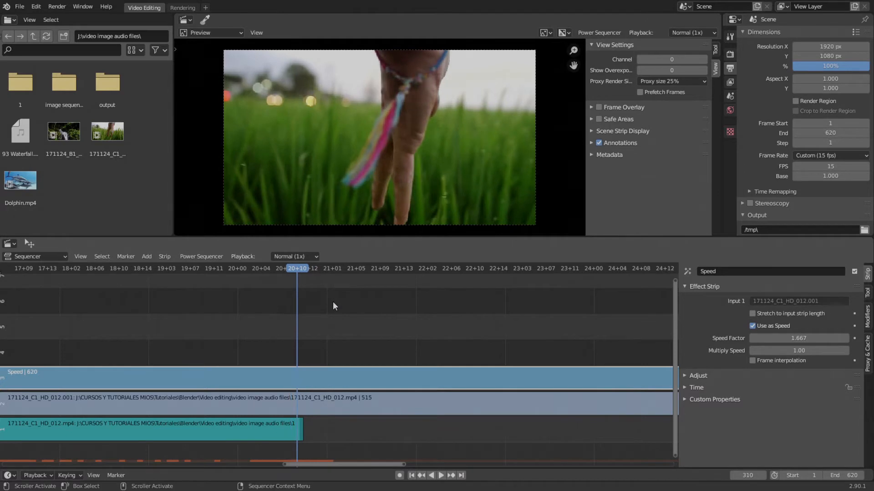
pyautogui.press('Right')
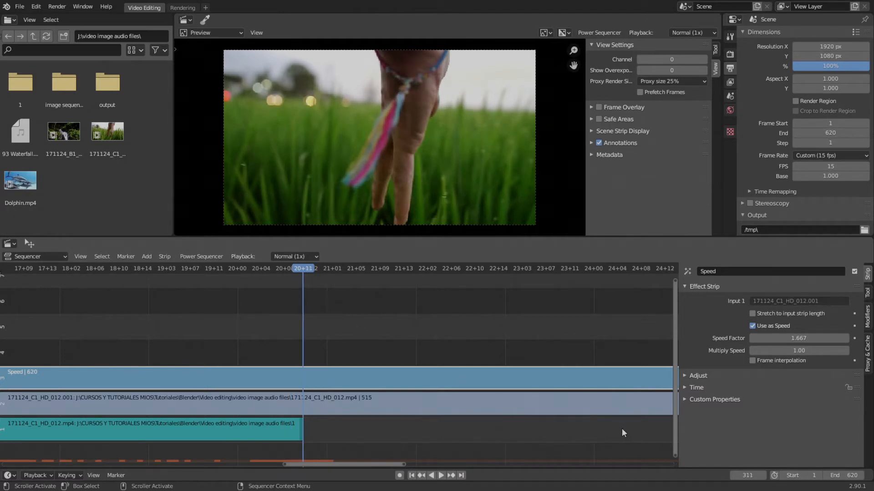
pyautogui.press('Left')
pyautogui.press('Left')
pyautogui.press('Right')
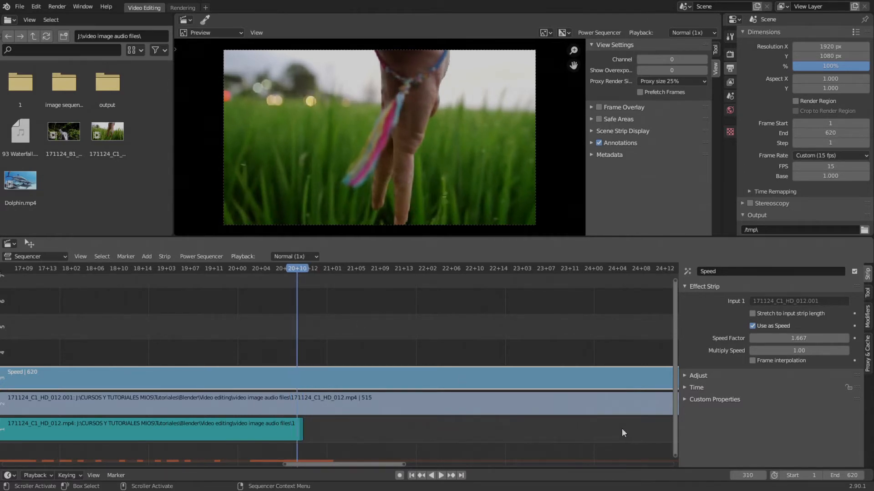
pyautogui.press('Right')
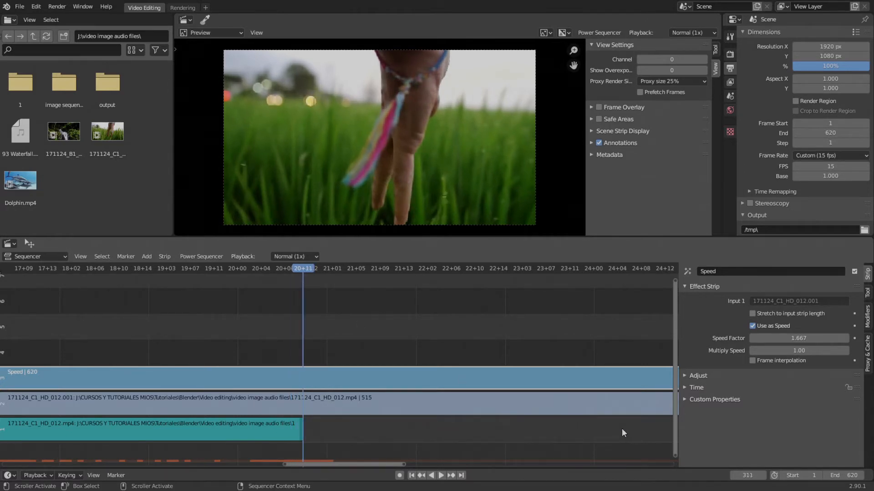
# Set the Speed strip's speed factor to 1.668 and compare frames 310 and 311
pyautogui.click(823, 339)
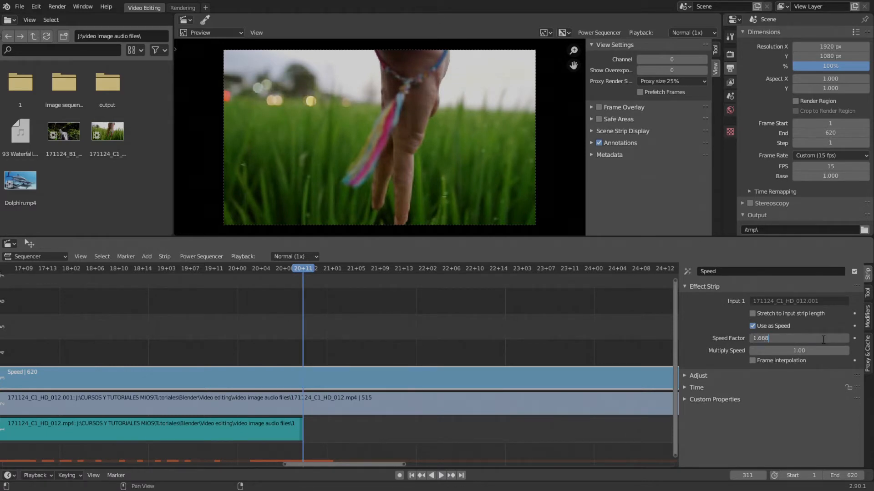
pyautogui.press('BackSpace')
pyautogui.write('8')
pyautogui.press('Return')
pyautogui.press('Left')
pyautogui.press('Right')
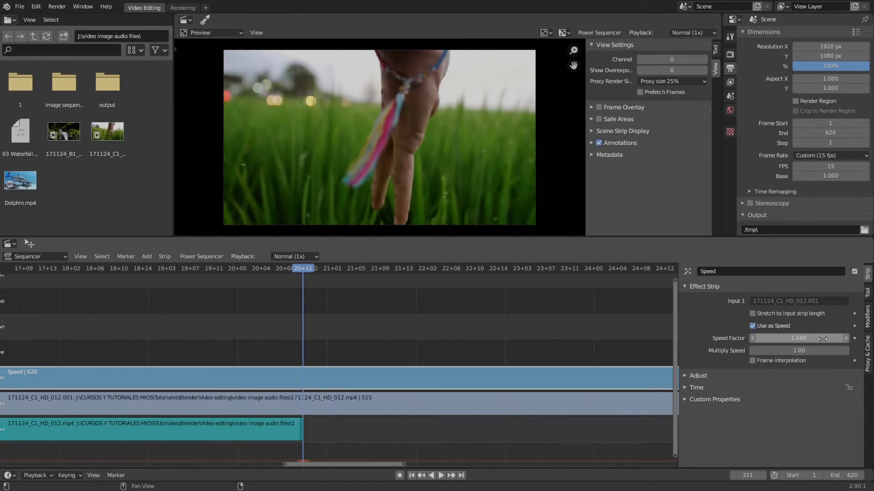
# Set the Speed strip's speed factor to 1.666 and step through frames 309 to 311
pyautogui.click(822, 339)
pyautogui.press('BackSpace')
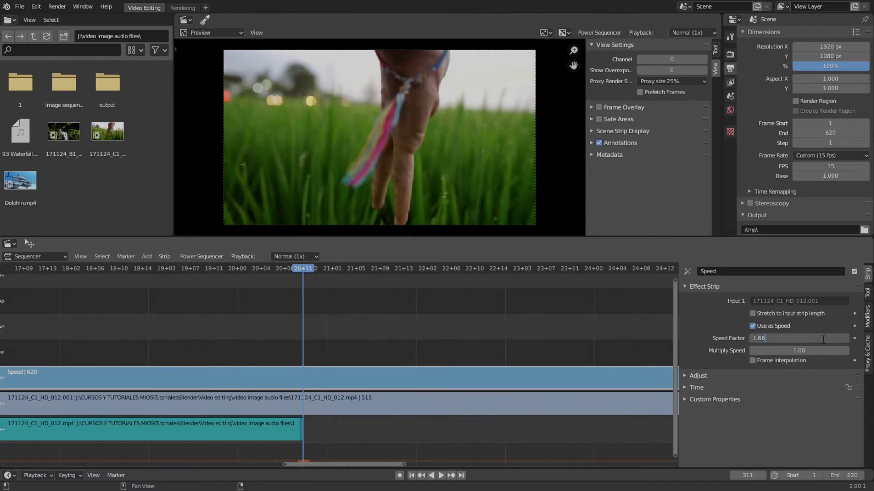
pyautogui.write('6')
pyautogui.press('Return')
pyautogui.press('Left')
pyautogui.press('Left')
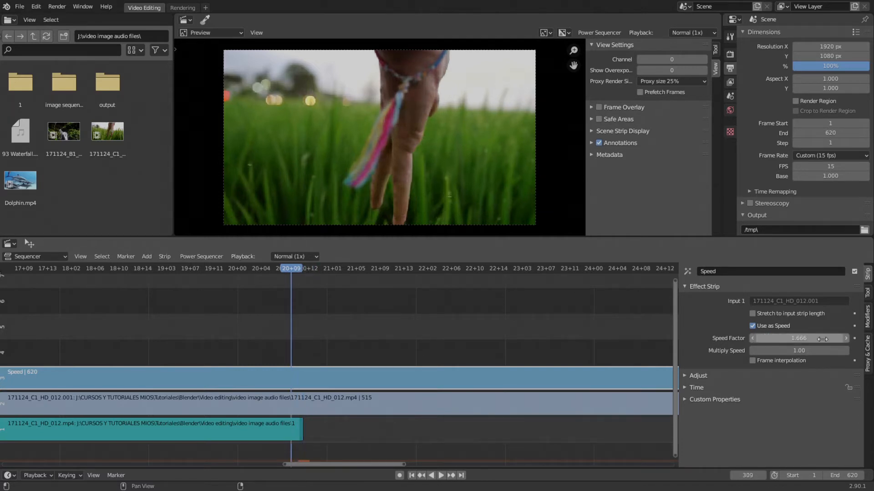
pyautogui.press('Right')
pyautogui.press('Right')
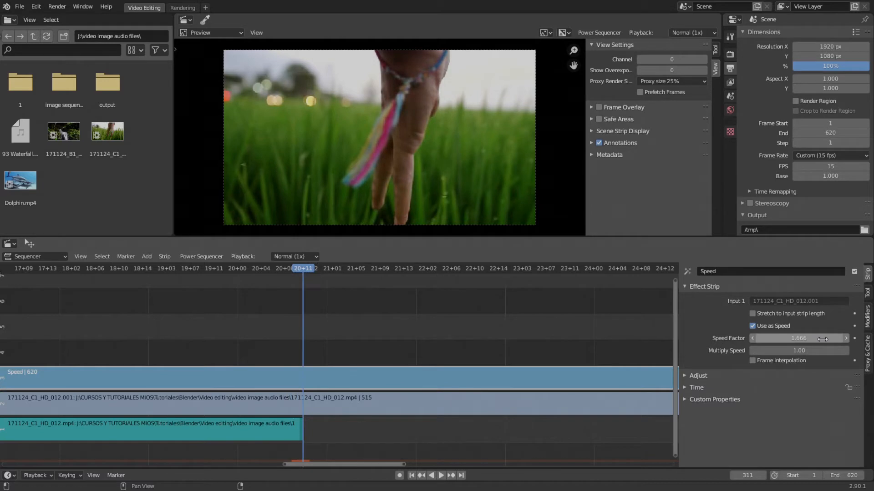
# Set the Speed strip's speed factor to 1.664 and check frames 309 to 311
pyautogui.doubleClick(809, 338)
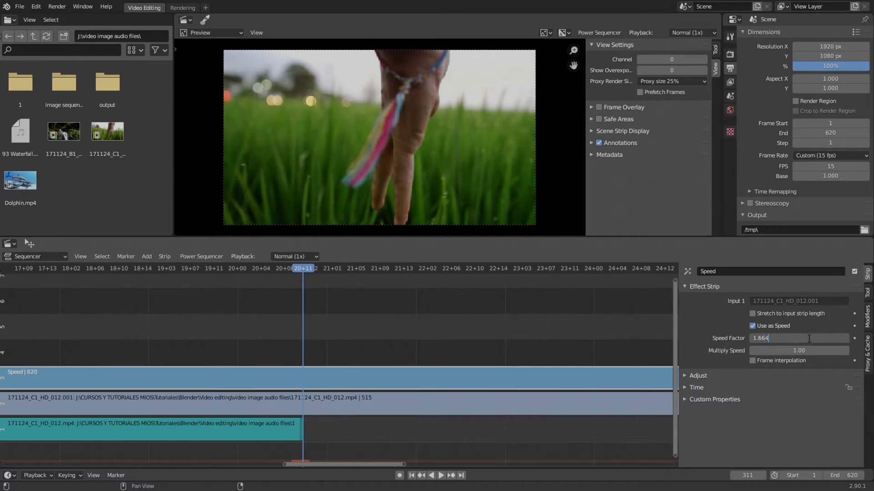
pyautogui.press('Return')
pyautogui.press('Left')
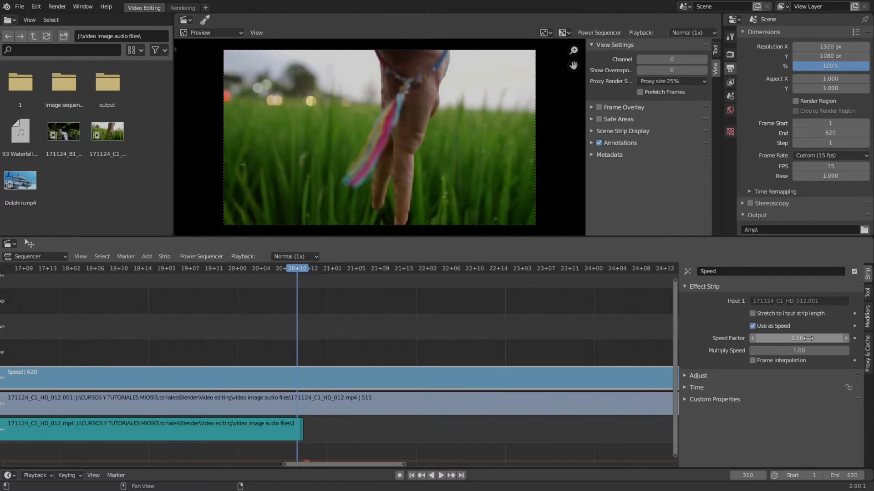
pyautogui.press('Left')
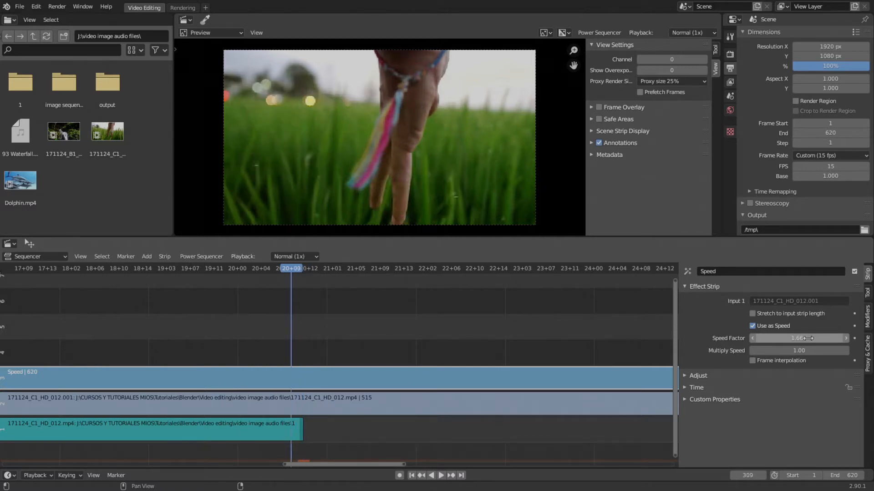
pyautogui.press('Right')
pyautogui.press('Right')
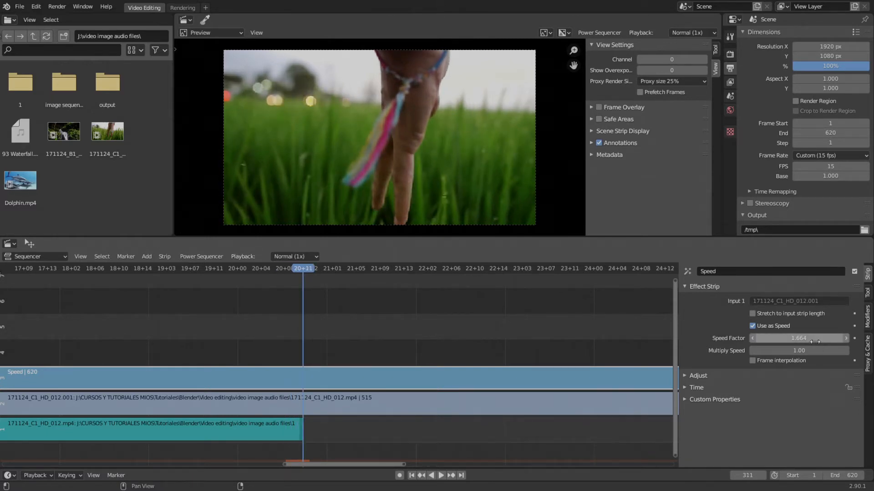
# Set the Speed strip's speed factor to 1.66 and check the frames up to 312
pyautogui.click(813, 338)
pyautogui.click(812, 340)
pyautogui.press('BackSpace')
pyautogui.press('Return')
pyautogui.press('Left')
pyautogui.press('Right')
pyautogui.press('Right')
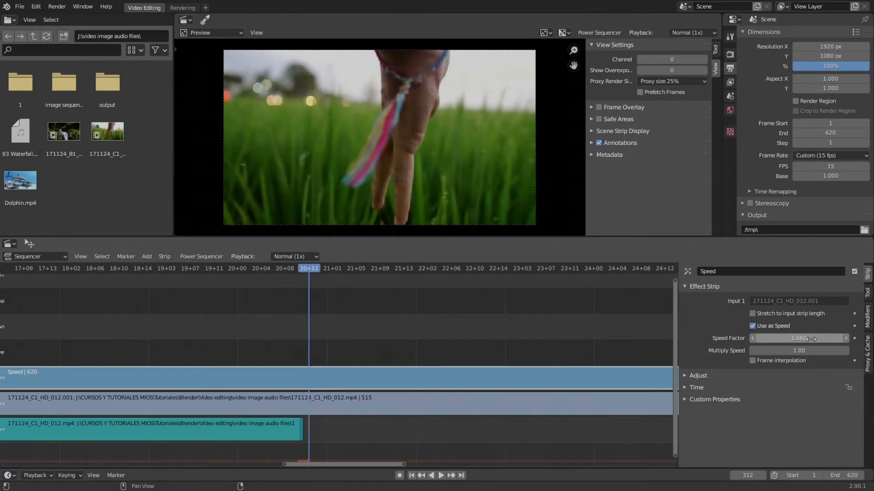
# Step back and forth through the frames around the audio strip's end to find the last moving video frame, finishing on frame 311
pyautogui.press('Left')
pyautogui.press('Left')
pyautogui.press('Left')
pyautogui.press('Left')
pyautogui.press('Left')
pyautogui.press('Right')
pyautogui.press('Right')
pyautogui.press('Right')
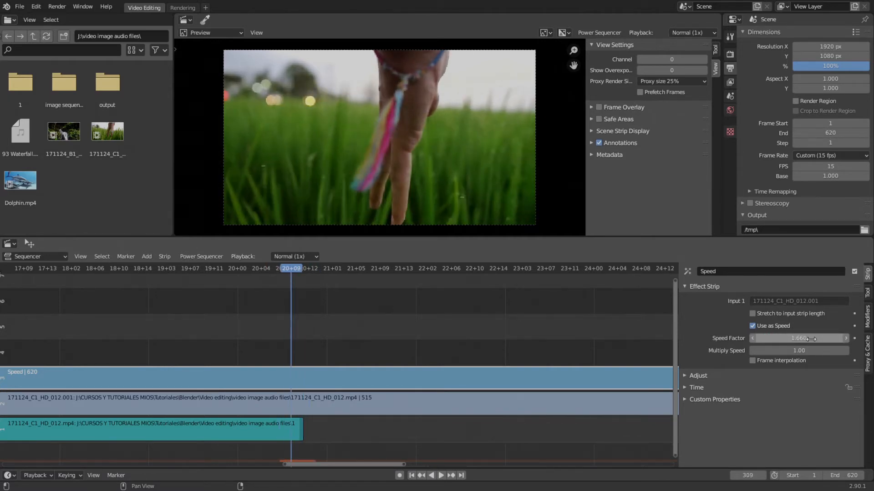
pyautogui.press('Right')
pyautogui.press('Left')
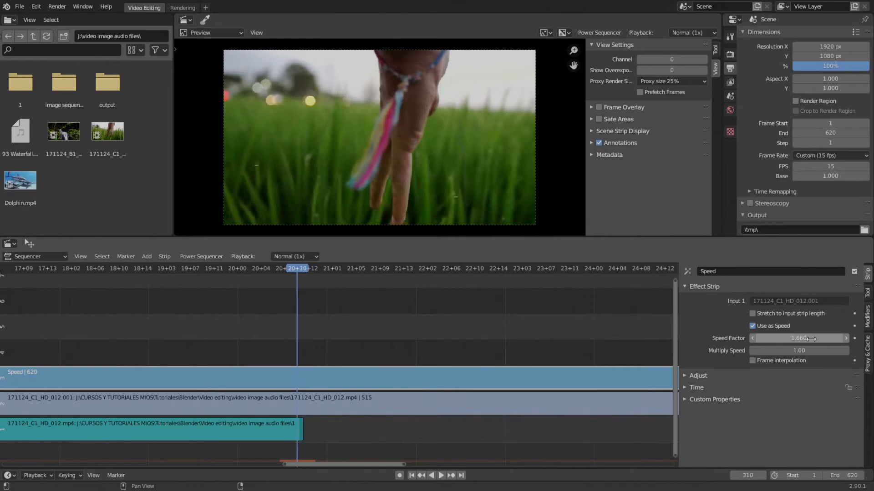
pyautogui.press('Right')
pyautogui.press('Right')
pyautogui.press('Left')
pyautogui.press('Right')
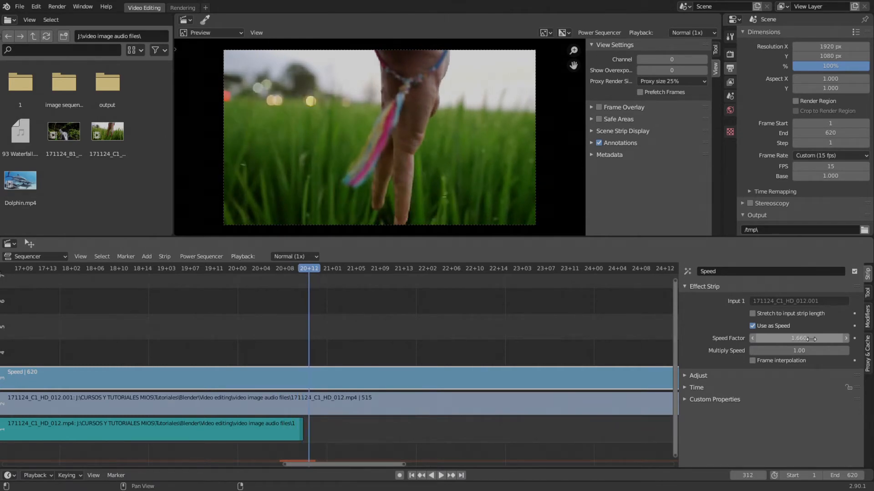
pyautogui.press('Left')
pyautogui.press('Left')
pyautogui.press('Left')
pyautogui.press('Left')
pyautogui.press('Right')
pyautogui.press('Right')
pyautogui.press('Right')
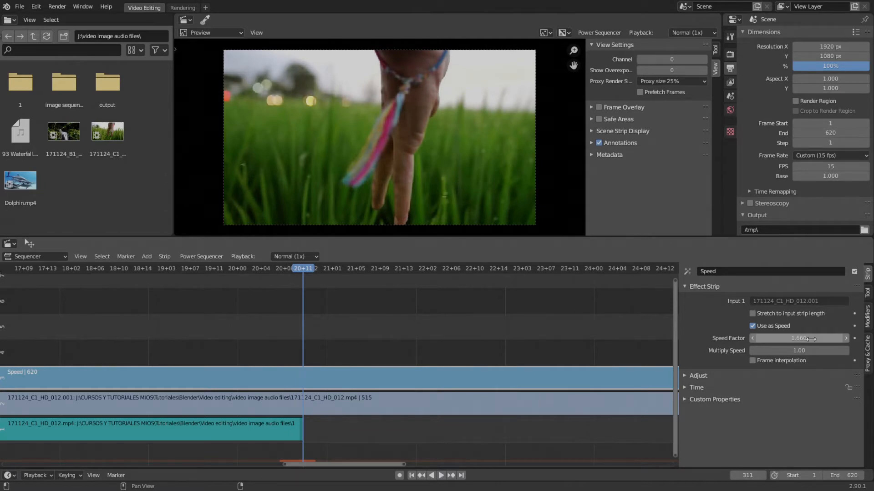
# Select the video and Speed strips and play back the frames around the audio strip's end, finishing on frame 311
pyautogui.scroll(-3, 467, 381)
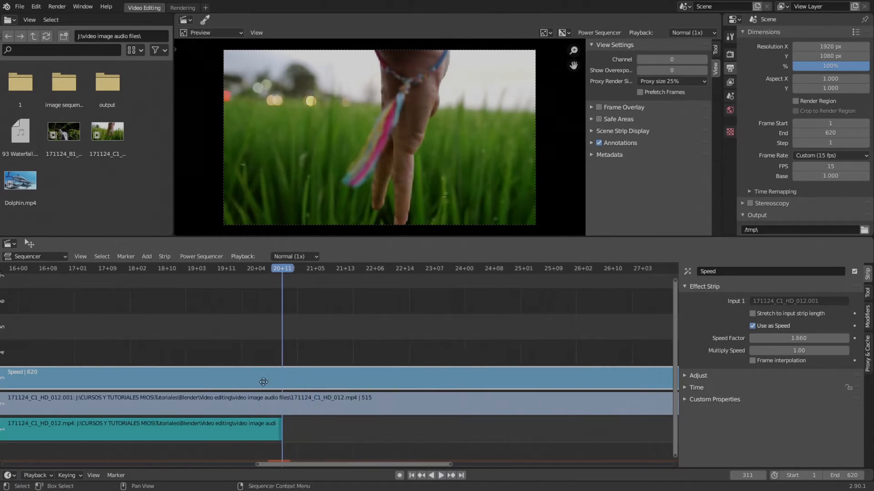
pyautogui.click(316, 412)
pyautogui.keyDown('shift'); pyautogui.click(328, 378); pyautogui.keyUp('shift')
pyautogui.scroll(-3, 319, 398)
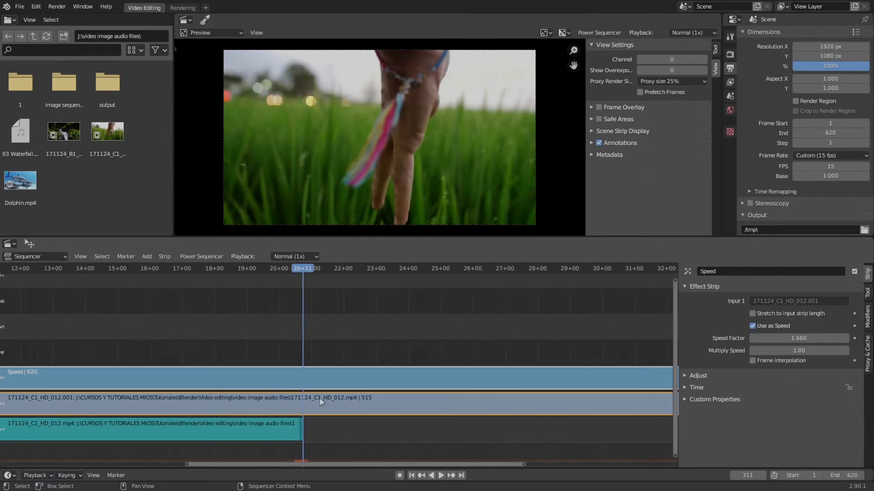
pyautogui.scroll(-8, 442, 395)
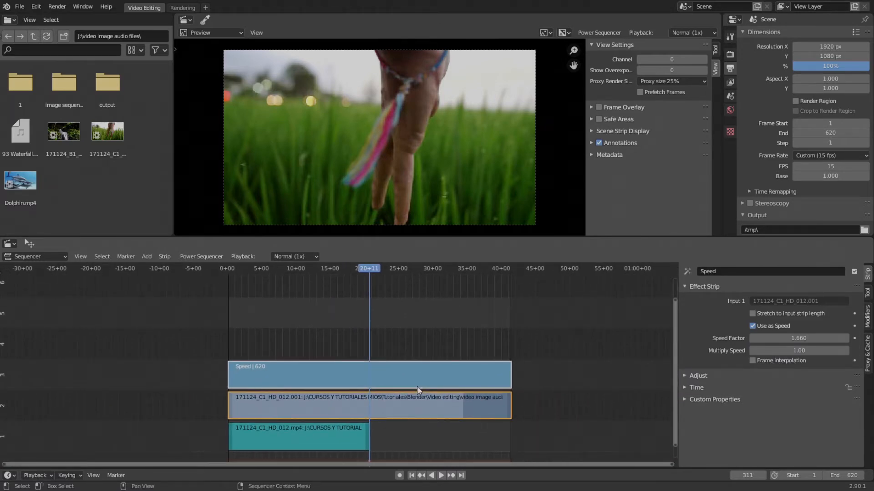
pyautogui.moveTo(377, 388); pyautogui.dragTo(403, 385, button='middle')
pyautogui.moveTo(402, 270)
pyautogui.mouseDown()
pyautogui.moveTo(289, 277)
pyautogui.moveTo(394, 283)
pyautogui.mouseUp()
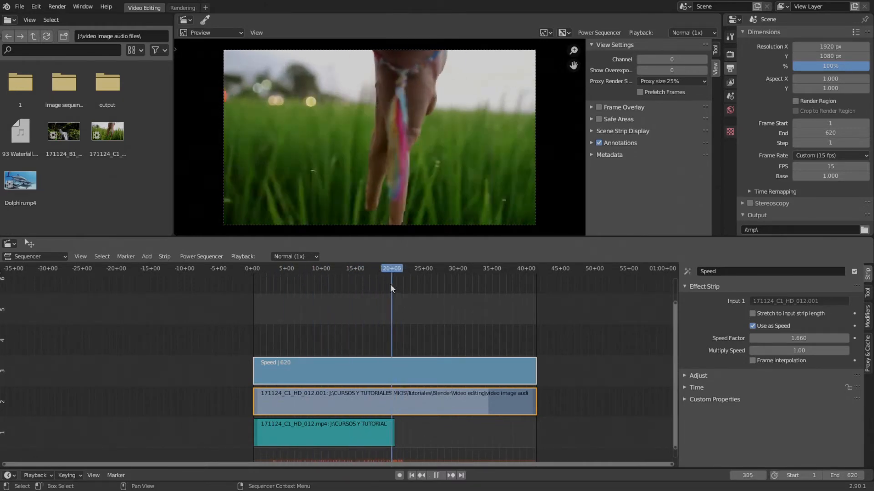
pyautogui.press('space')
pyautogui.keyDown('shift'); pyautogui.click(412, 406); pyautogui.keyUp('shift')
pyautogui.keyDown('shift'); pyautogui.click(411, 372); pyautogui.keyUp('shift')
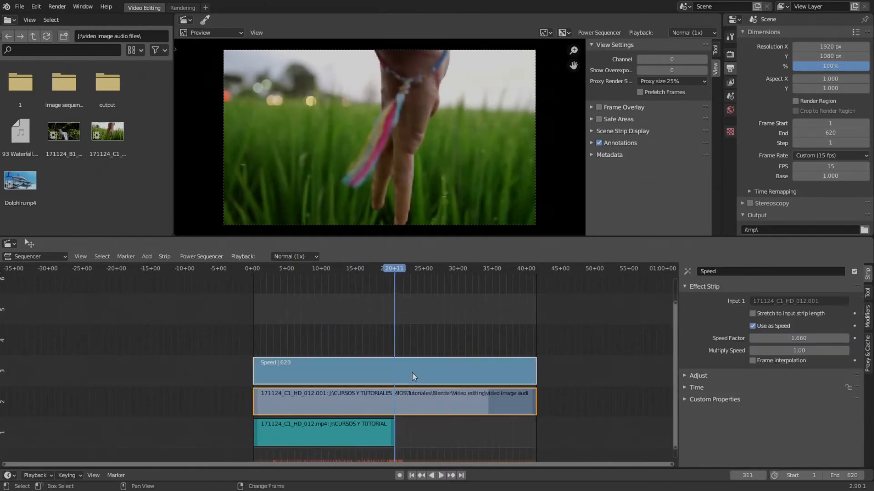
# Split the video strip at frame 311 and delete the part beyond the audio strip's end
pyautogui.scroll(2, 447, 418)
pyautogui.moveTo(450, 417); pyautogui.dragTo(384, 405, button='middle')
pyautogui.click(385, 409)
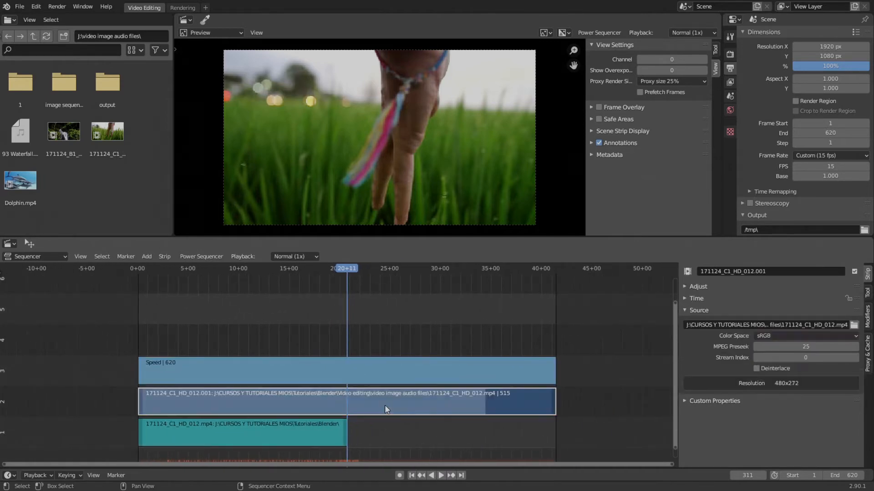
pyautogui.scroll(2, 385, 406)
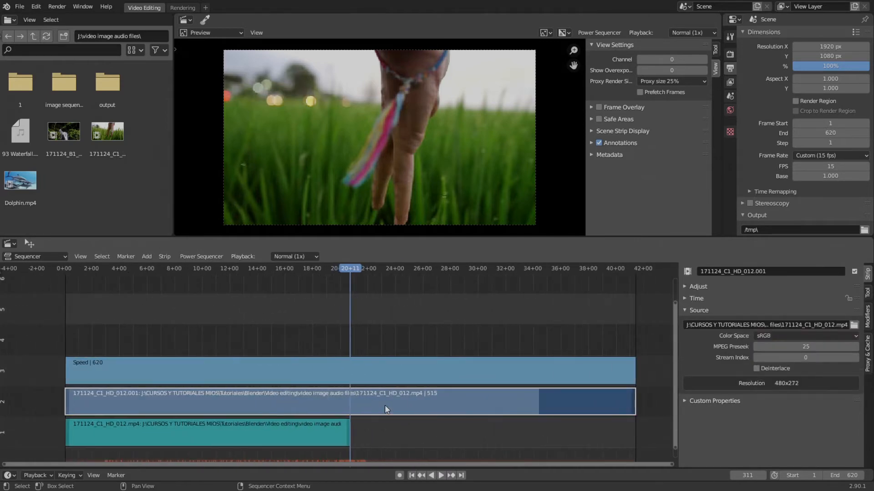
pyautogui.scroll(2, 384, 404)
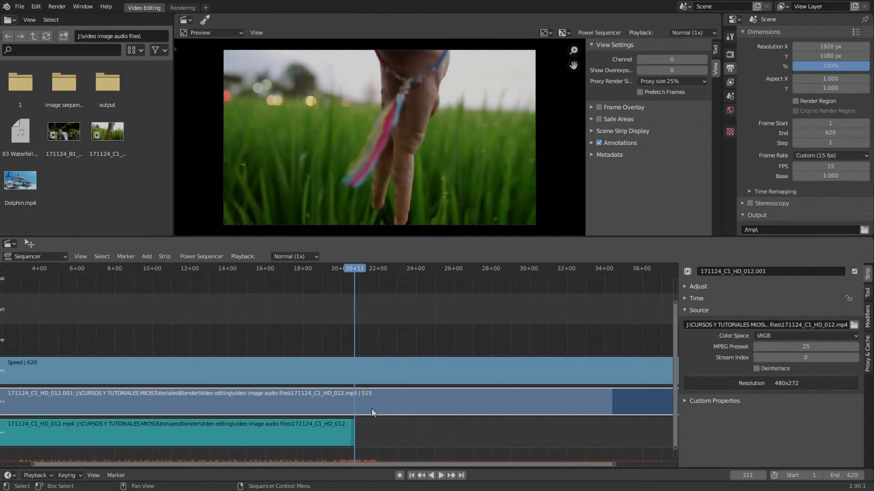
pyautogui.press('k')
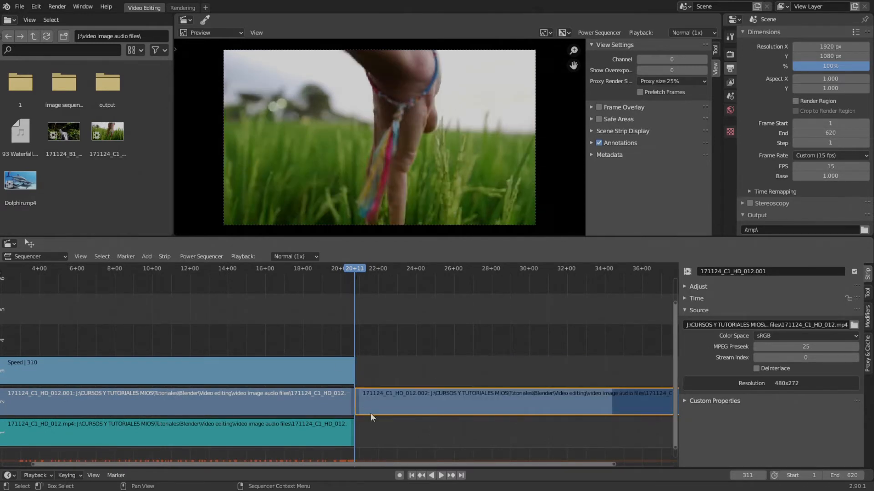
pyautogui.press('Delete')
# Step back frame by frame from the end of the trimmed strips to frame 292 to check the video motion
pyautogui.press('Left')
pyautogui.press('Left')
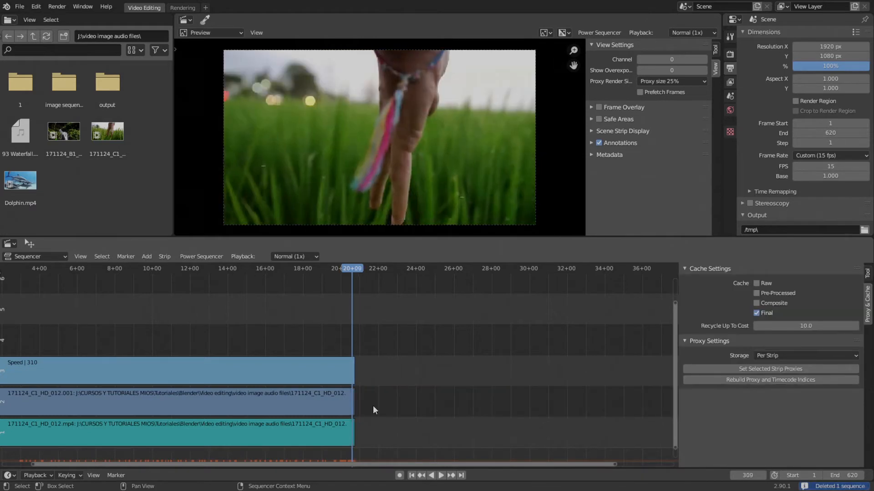
pyautogui.press('Left')
pyautogui.press('Left')
pyautogui.press('Left')
pyautogui.press('Left')
pyautogui.press('Left')
pyautogui.press('Left')
pyautogui.press('Left')
pyautogui.press('Left')
pyautogui.press('Left')
pyautogui.press('Left')
pyautogui.press('Left')
pyautogui.press('Left')
pyautogui.press('Left')
pyautogui.press('Left')
pyautogui.press('Left')
pyautogui.press('Left')
pyautogui.press('Left')
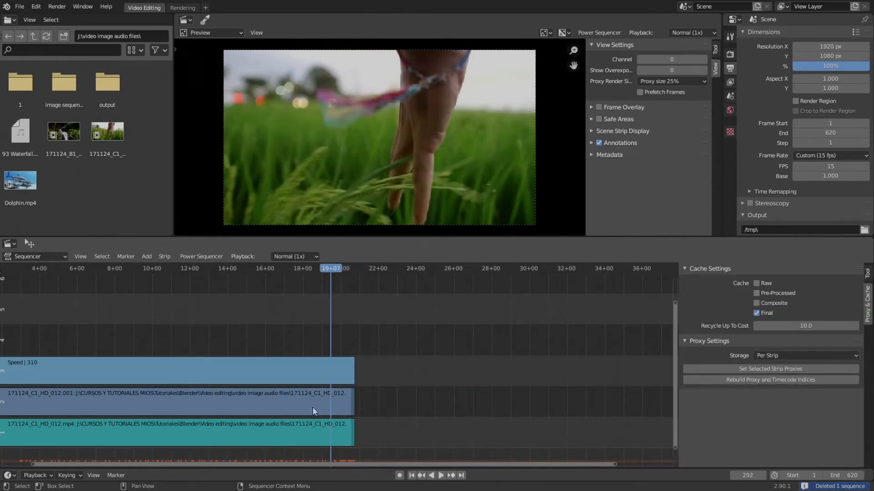
# Scrub past the end of the trimmed strips and compare the Speed, video and audio end points at frame 311
pyautogui.click(312, 411)
pyautogui.press('Home')
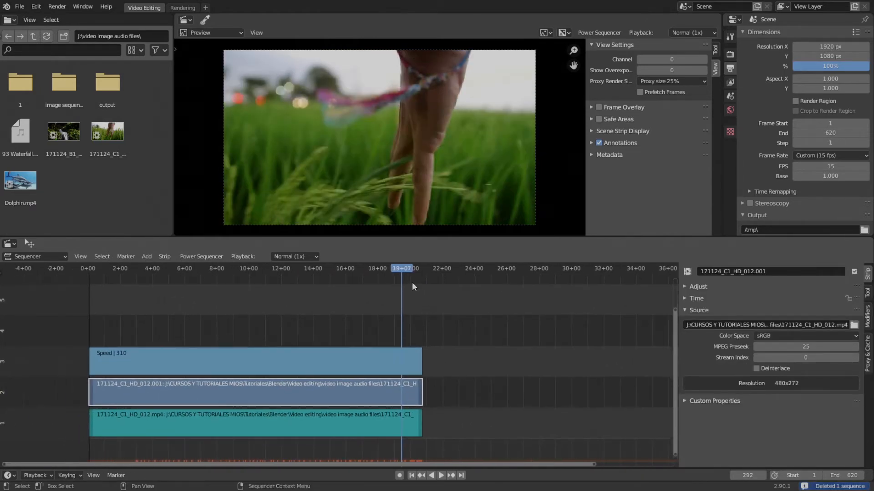
pyautogui.moveTo(381, 272); pyautogui.dragTo(423, 285)
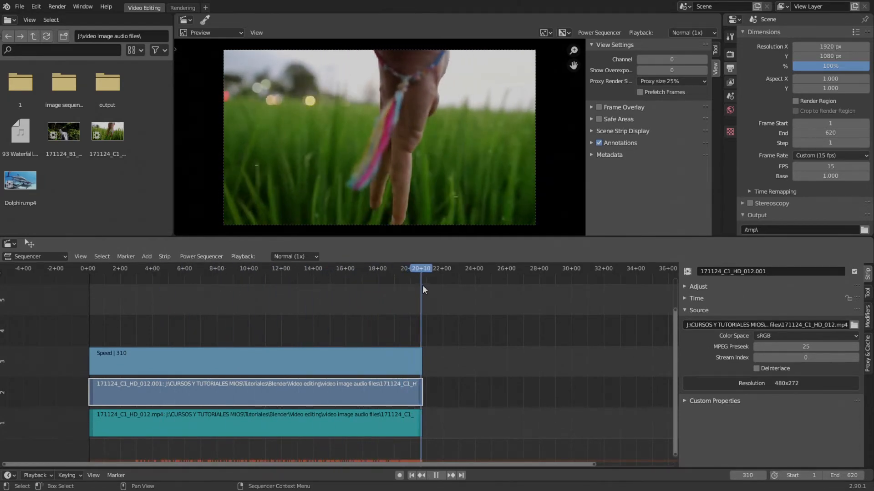
pyautogui.press('space')
pyautogui.scroll(5, 444, 422)
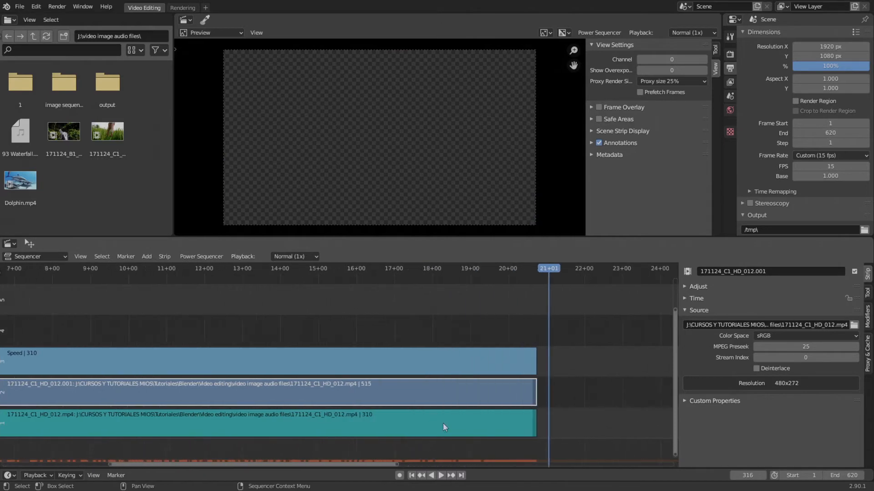
pyautogui.scroll(8, 261, 389)
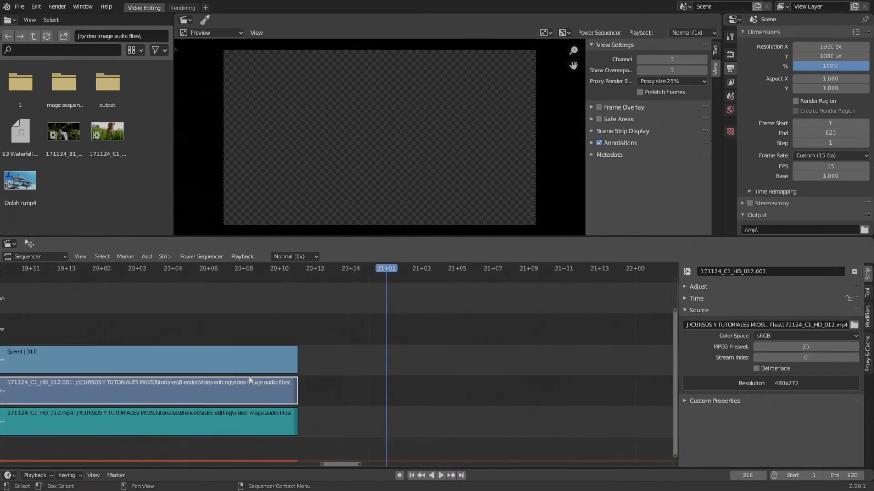
pyautogui.keyDown('ctrl'); pyautogui.moveTo(249, 376); pyautogui.dragTo(426, 380, button='middle'); pyautogui.keyUp('ctrl')
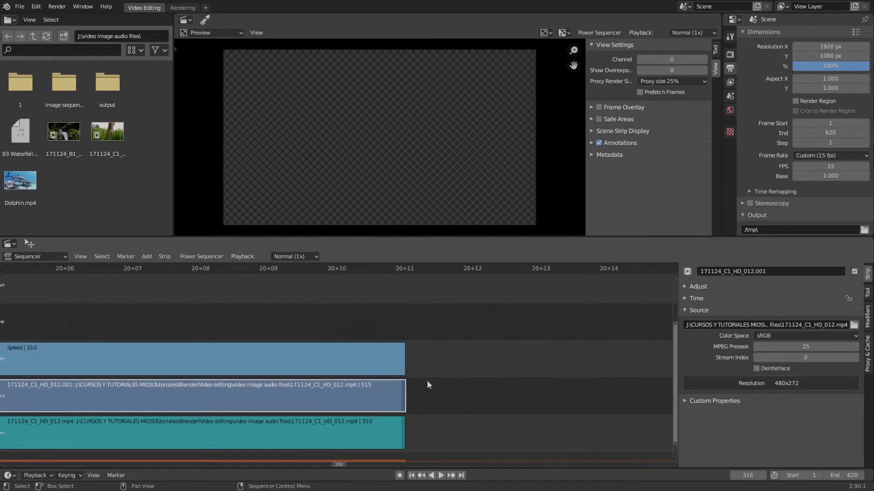
pyautogui.click(397, 269)
pyautogui.scroll(-10, 375, 375)
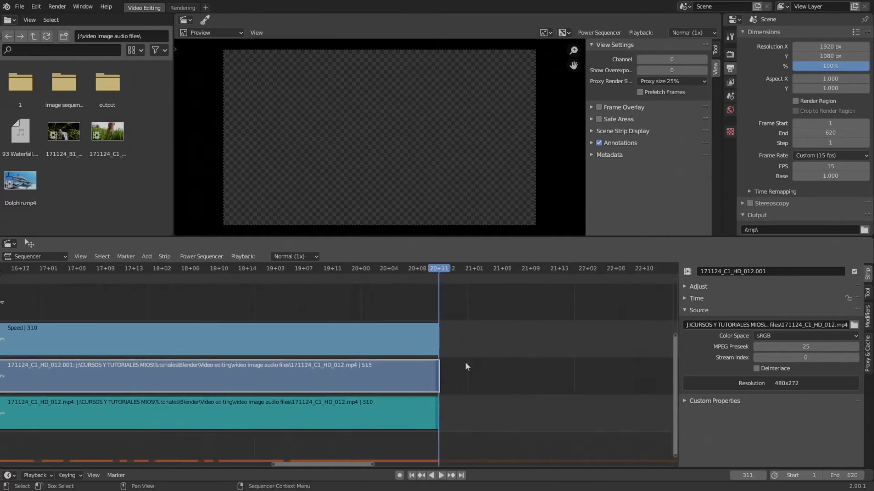
pyautogui.scroll(-4, 465, 364)
# Play the final seconds of the trimmed clip to check the video against the audio
pyautogui.moveTo(427, 272); pyautogui.dragTo(248, 280)
pyautogui.press('space')
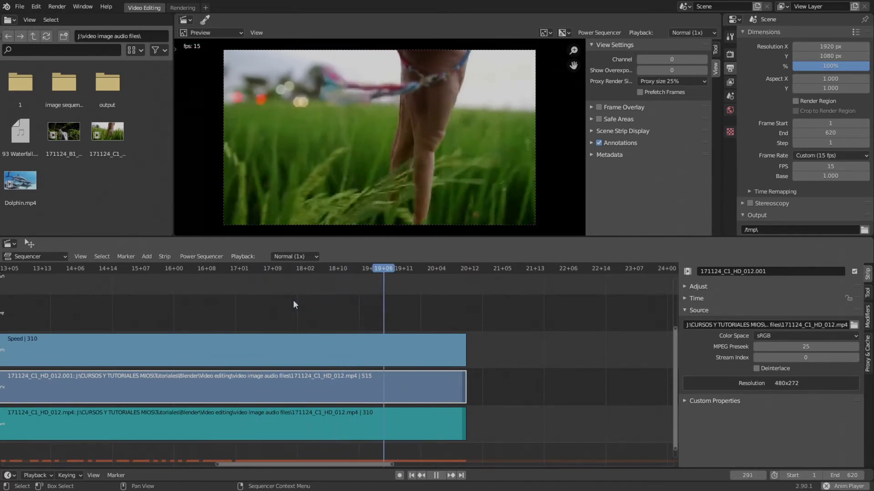
pyautogui.scroll(-5, 293, 304)
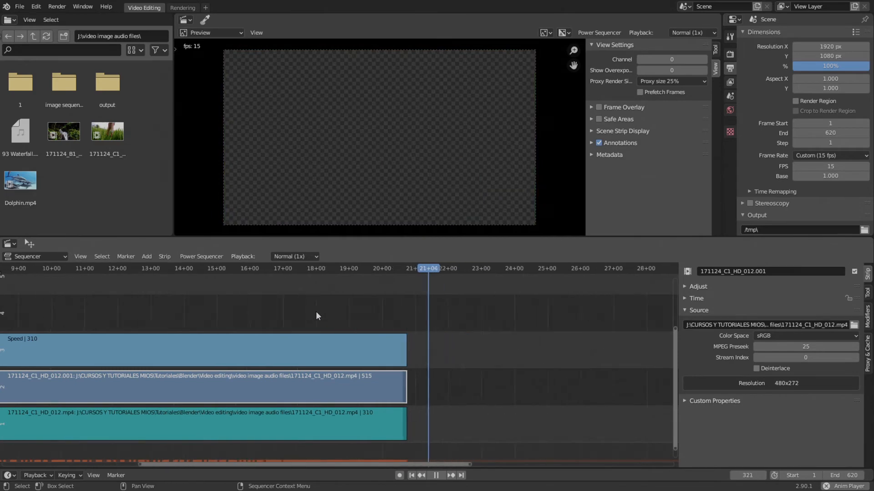
pyautogui.click(296, 269)
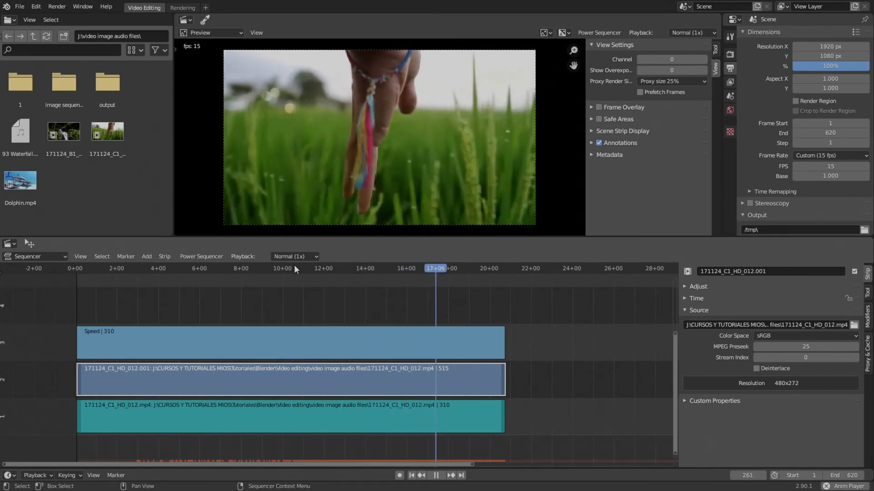
pyautogui.moveTo(385, 315); pyautogui.dragTo(353, 317, button='middle')
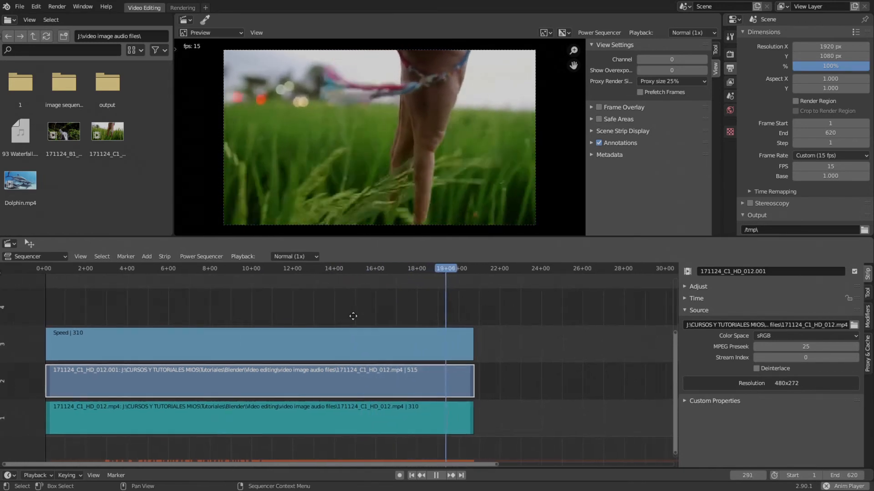
pyautogui.press('space')
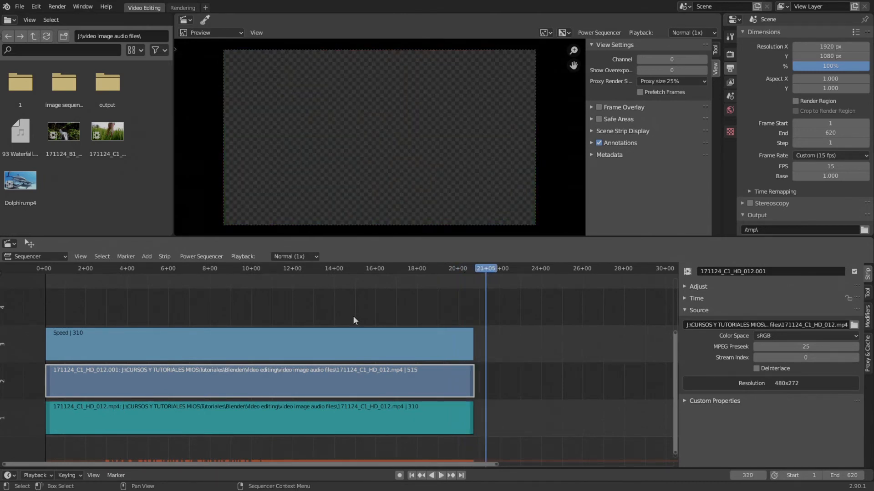
# Undo the deletion and the split so the video and Speed strips regain their full length
pyautogui.scroll(-10, 364, 322)
pyautogui.click(336, 411)
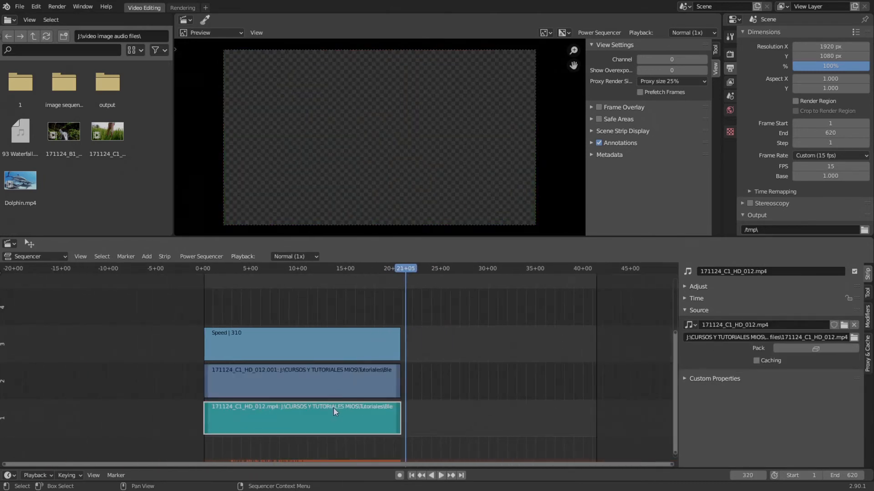
pyautogui.keyDown('shift'); pyautogui.click(329, 381); pyautogui.keyUp('shift')
pyautogui.keyDown('shift'); pyautogui.click(326, 353); pyautogui.keyUp('shift')
pyautogui.moveTo(378, 373); pyautogui.dragTo(326, 378, button='middle')
pyautogui.hotkey('ctrl', 'z')
pyautogui.hotkey('ctrl', 'z')
pyautogui.hotkey('ctrl', 'z')
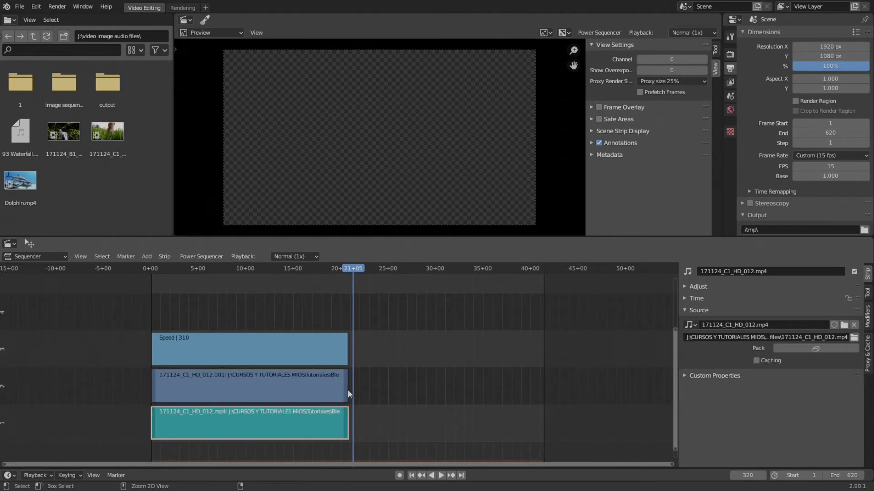
pyautogui.hotkey('ctrl', 'z')
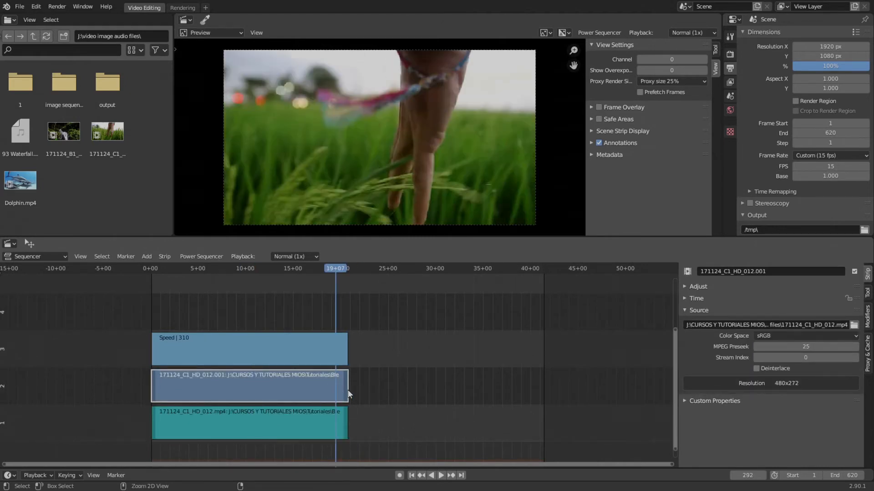
pyautogui.hotkey('ctrl', 'z')
pyautogui.hotkey('ctrl', 'z')
pyautogui.hotkey('ctrl', 'z')
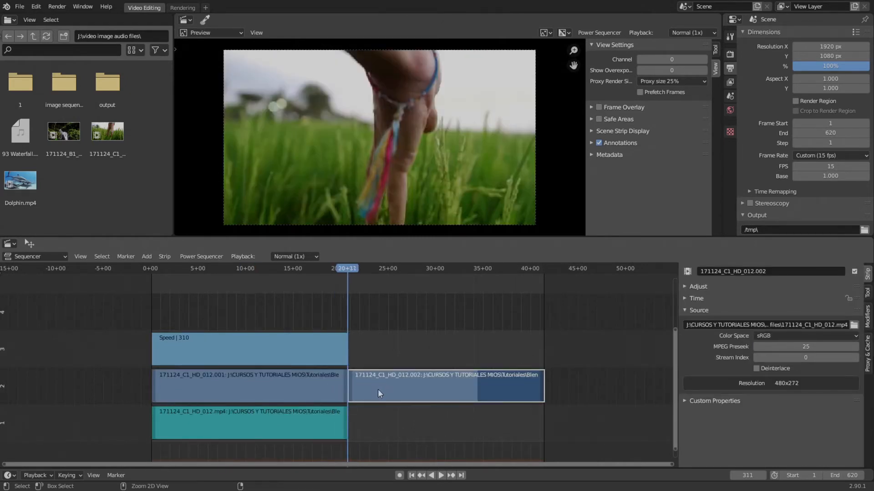
pyautogui.hotkey('ctrl', 'z')
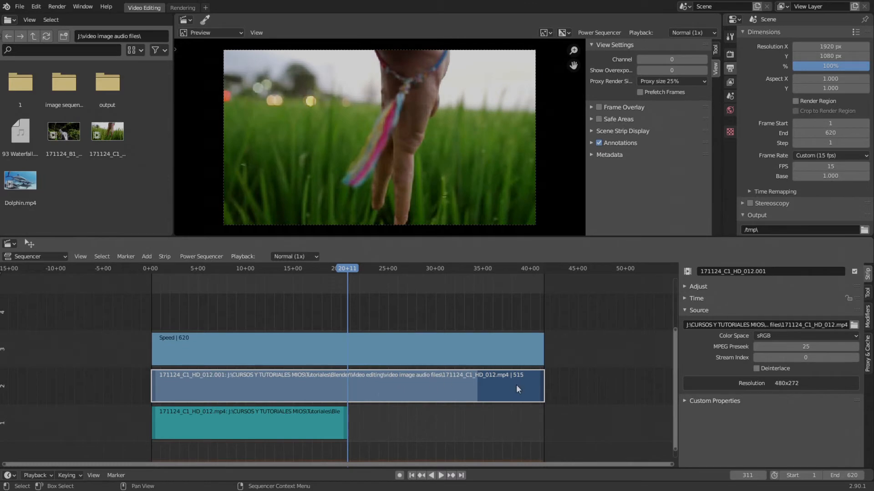
# Inspect the video strip's right handle and the Speed strip's effect settings, including Stretch to input strip length
pyautogui.click(545, 385)
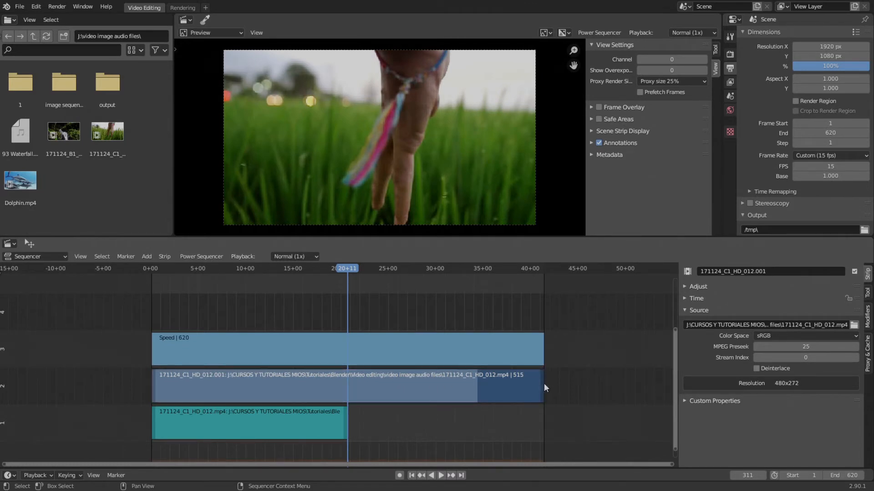
pyautogui.click(544, 384)
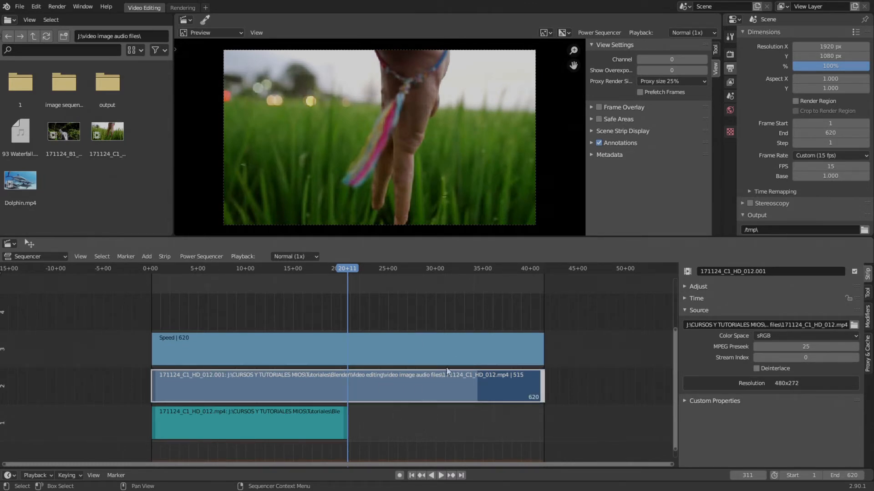
pyautogui.moveTo(405, 385); pyautogui.dragTo(403, 371, button='middle')
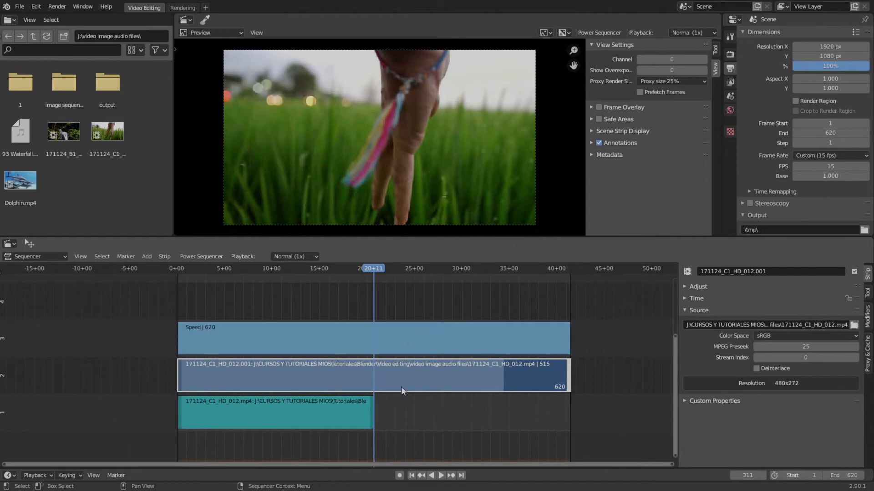
pyautogui.click(400, 340)
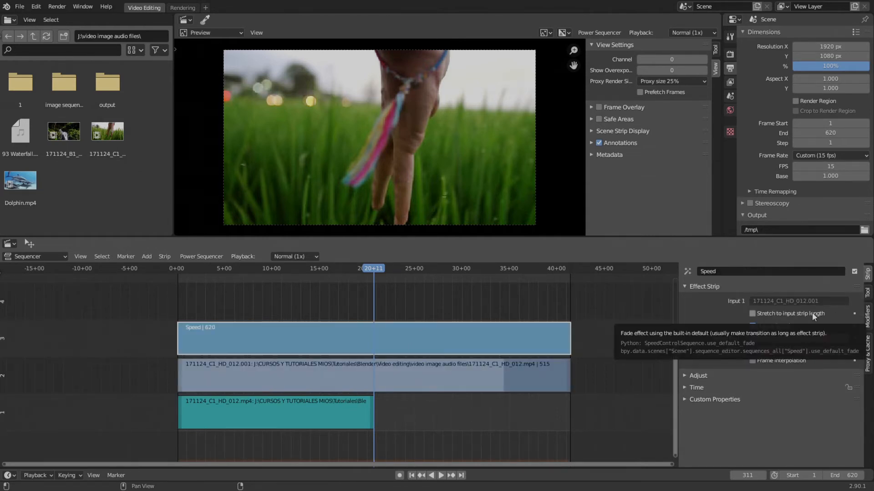
# Split the video strip at frame 311 again and delete the leftover part after the audio
pyautogui.click(509, 377)
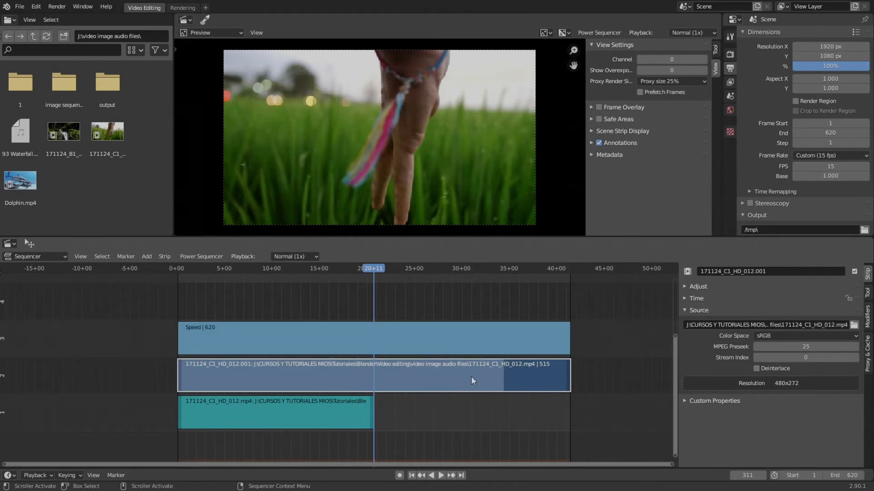
pyautogui.press('k')
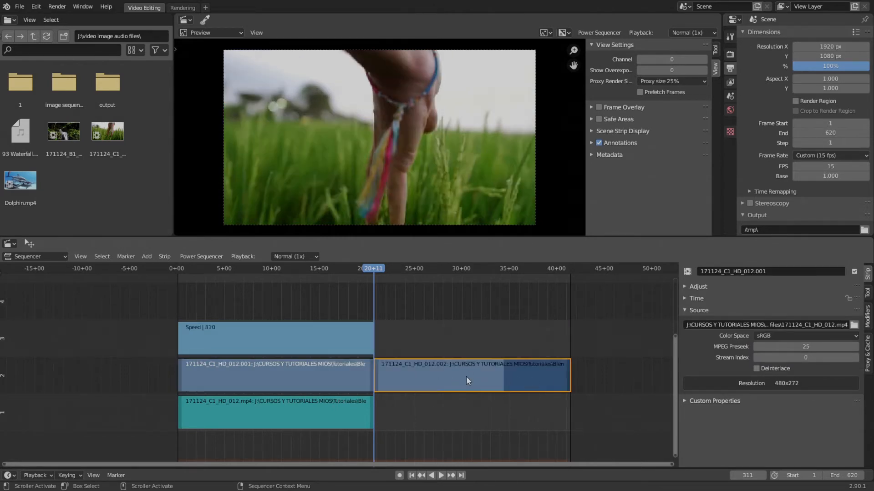
pyautogui.press('Delete')
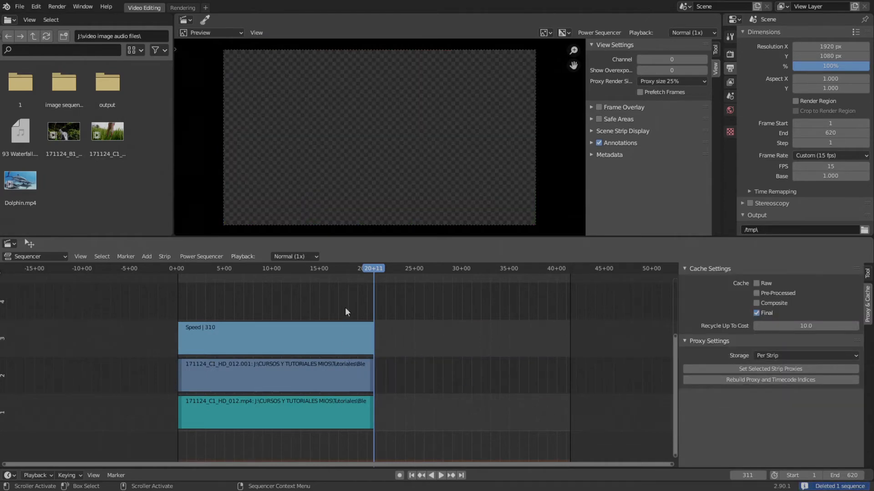
# Preview the shortened clip from an earlier frame and display the Speed strip's effect settings
pyautogui.moveTo(373, 266); pyautogui.dragTo(313, 273)
pyautogui.press('space')
pyautogui.press('space')
pyautogui.click(277, 337)
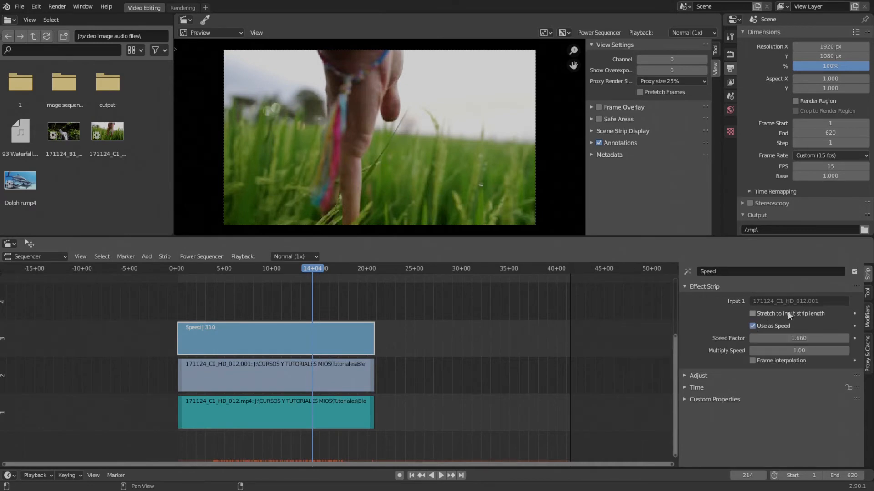
# Delete the 171124_C1_HD_012 audio and video strips together with the Speed strip from the timeline
pyautogui.moveTo(370, 389); pyautogui.dragTo(406, 389, button='middle')
pyautogui.scroll(1, 406, 389)
pyautogui.moveTo(477, 370); pyautogui.dragTo(438, 376, button='middle')
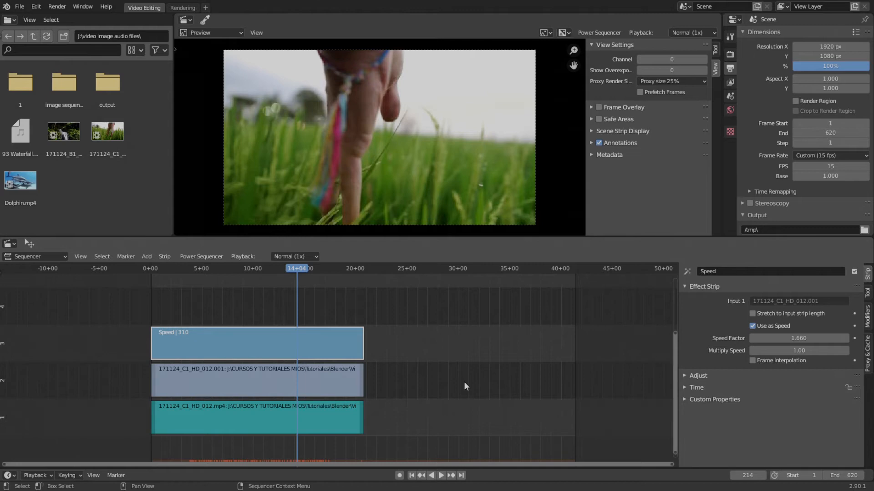
pyautogui.moveTo(465, 382); pyautogui.dragTo(392, 377, button='middle')
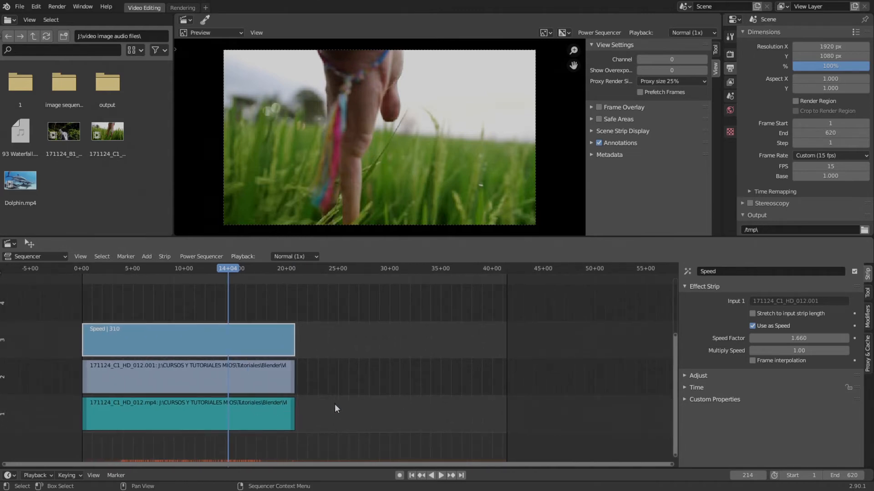
pyautogui.moveTo(282, 405); pyautogui.dragTo(300, 408, button='middle')
pyautogui.click(266, 406)
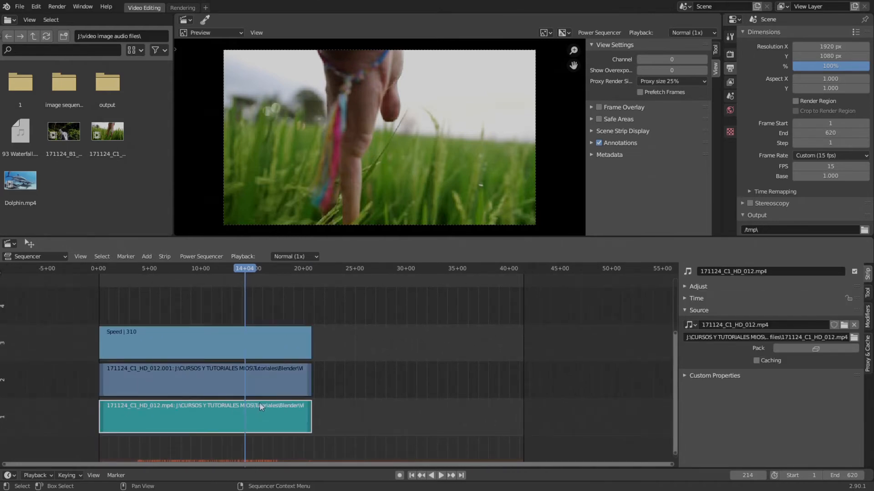
pyautogui.keyDown('shift'); pyautogui.click(268, 379); pyautogui.keyUp('shift')
pyautogui.keyDown('shift'); pyautogui.click(272, 342); pyautogui.keyUp('shift')
pyautogui.press('Delete')
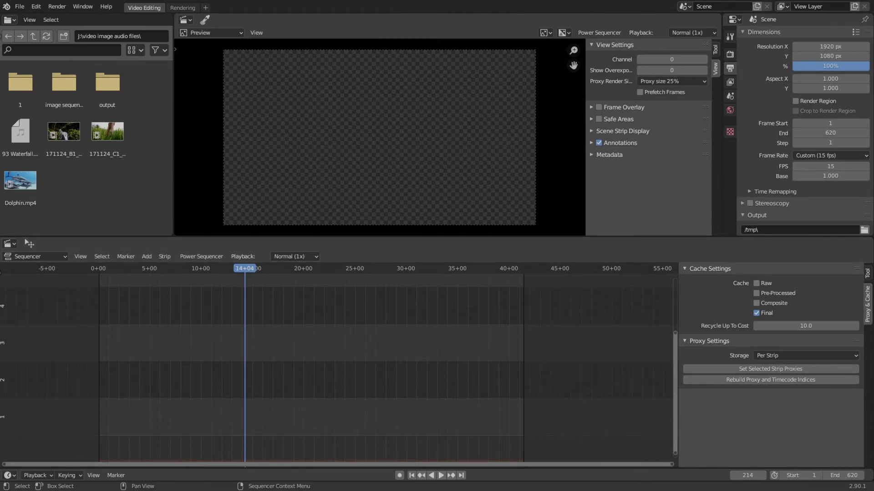
# Open the tears of steel project, discarding the unsaved changes in the current file
pyautogui.moveTo(267, 369); pyautogui.dragTo(266, 369)
pyautogui.click(266, 369)
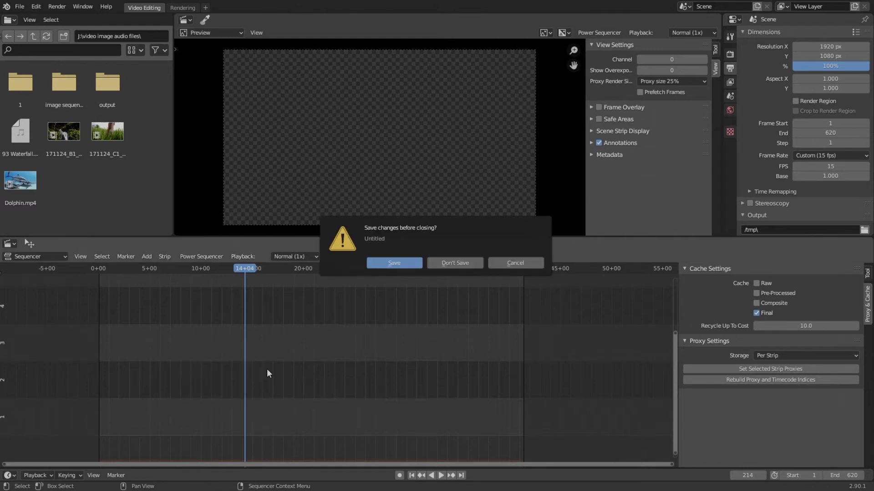
pyautogui.click(464, 260)
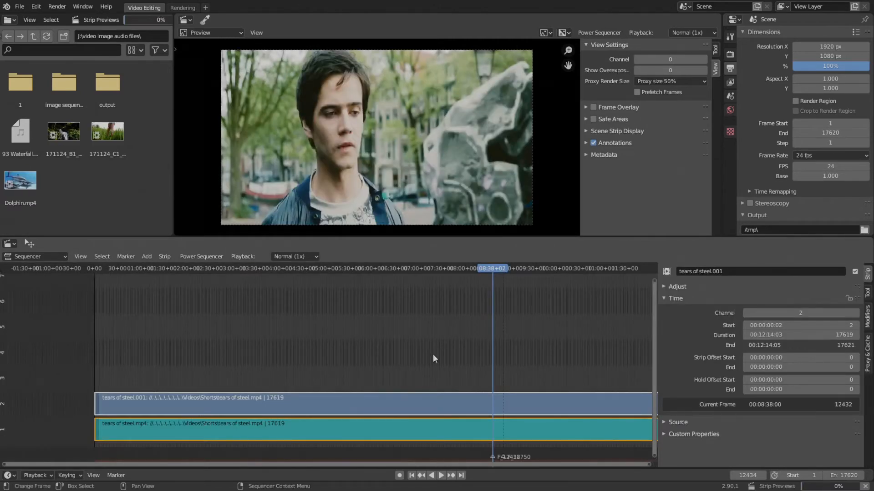
# Examine the tears of steel strips over their full length and around the markers F_12438 and F_12750
pyautogui.moveTo(433, 354); pyautogui.dragTo(262, 354, button='middle')
pyautogui.scroll(4, 322, 342)
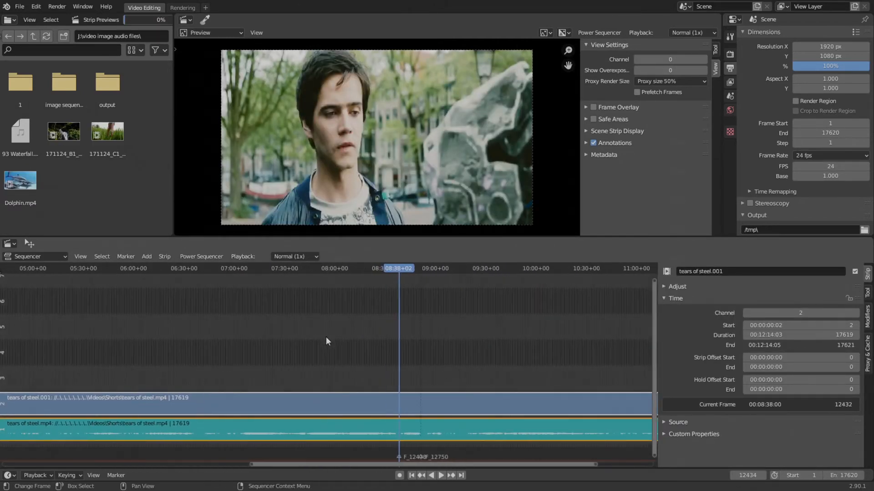
pyautogui.scroll(4, 260, 336)
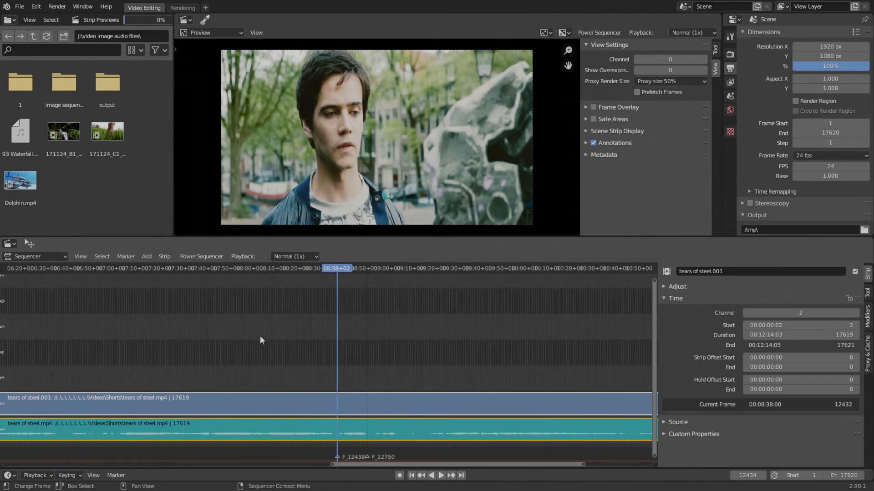
pyautogui.scroll(2, 261, 337)
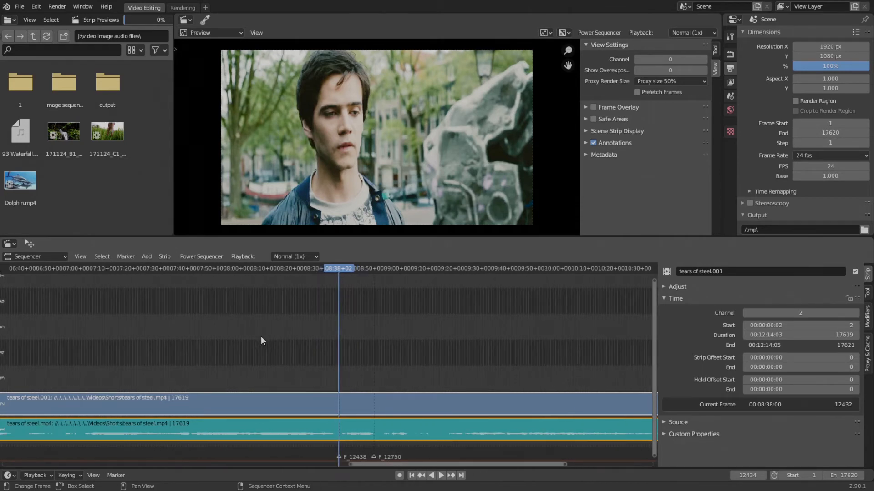
pyautogui.moveTo(261, 336); pyautogui.dragTo(194, 335, button='middle')
pyautogui.scroll(2, 193, 335)
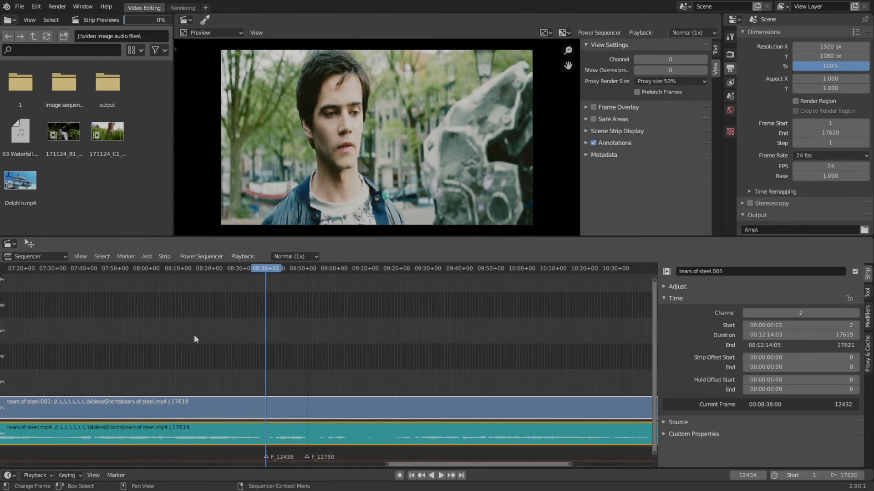
pyautogui.scroll(3, 240, 349)
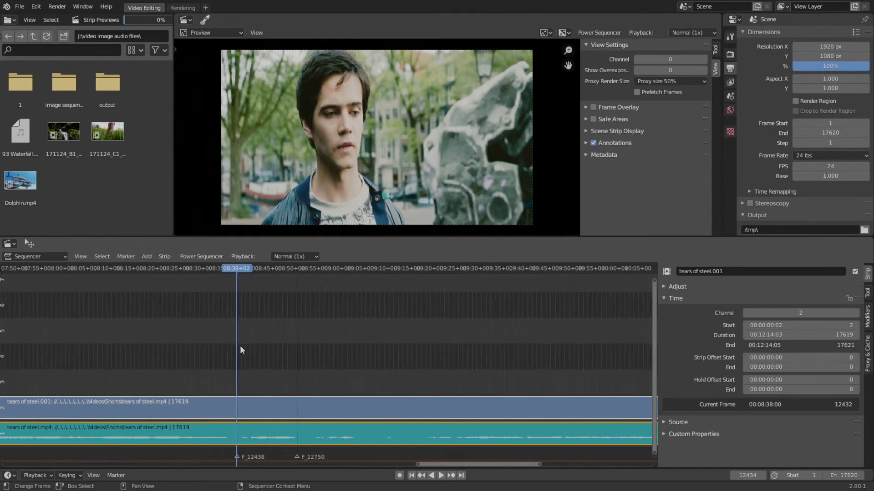
pyautogui.scroll(4, 275, 353)
pyautogui.moveTo(275, 353); pyautogui.dragTo(289, 355, button='middle')
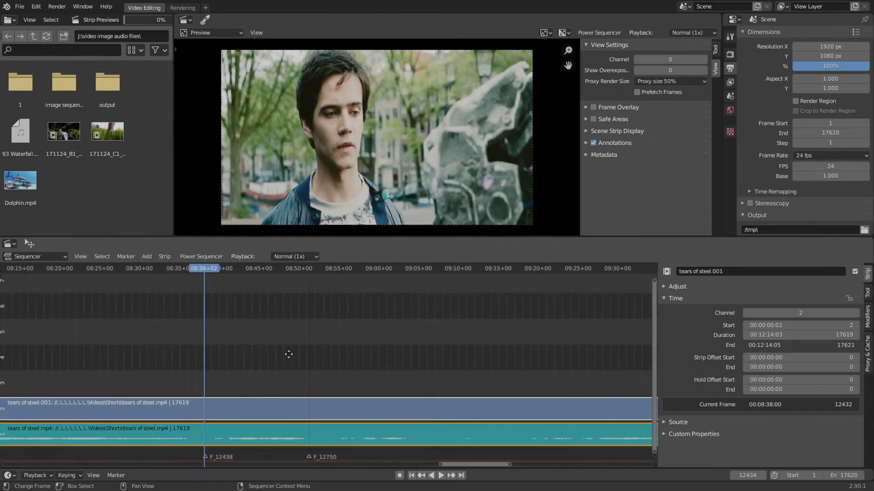
pyautogui.scroll(-8, 289, 354)
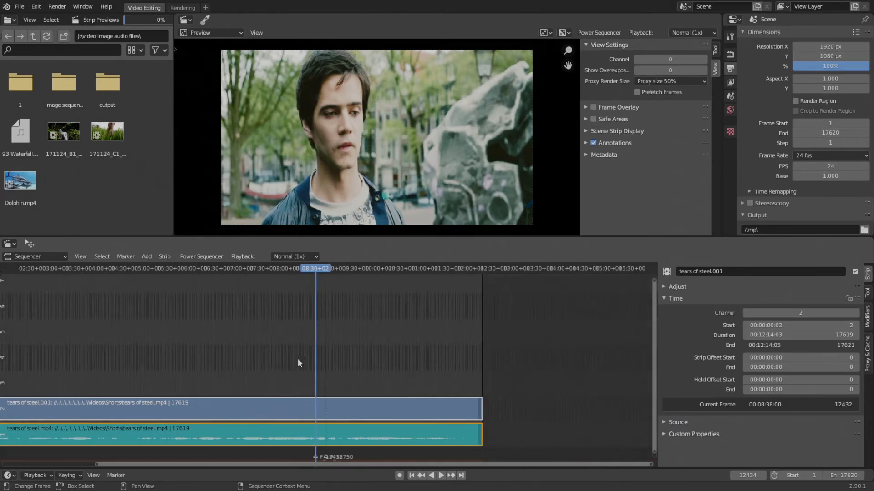
pyautogui.scroll(-2, 285, 378)
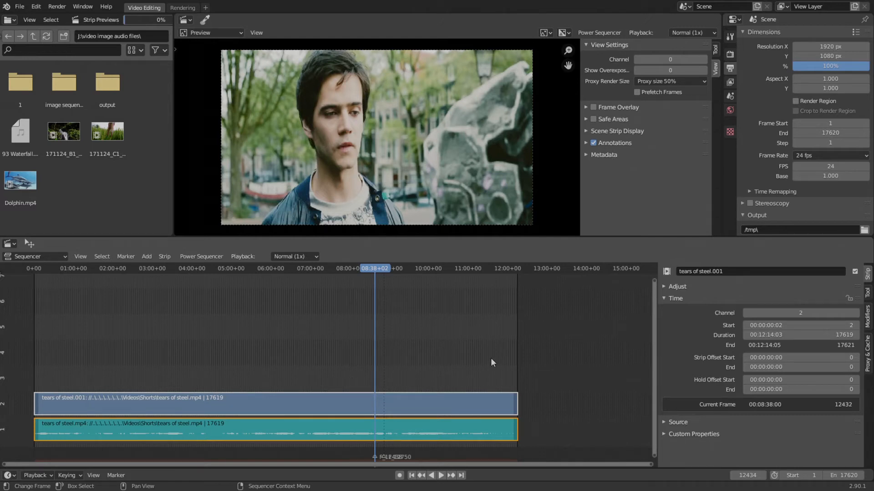
pyautogui.scroll(6, 481, 355)
pyautogui.moveTo(481, 355); pyautogui.dragTo(339, 350, button='middle')
pyautogui.scroll(11, 334, 355)
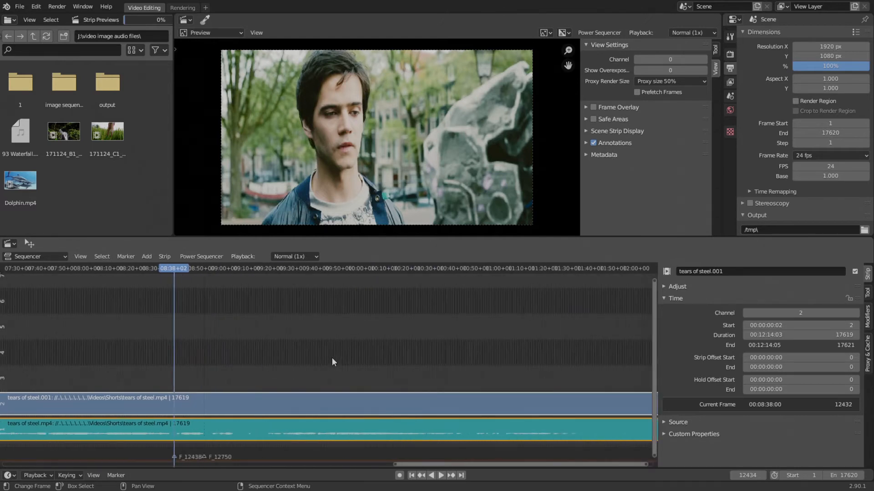
pyautogui.moveTo(271, 355); pyautogui.dragTo(388, 353, button='middle')
pyautogui.scroll(5, 377, 356)
pyautogui.moveTo(297, 353); pyautogui.dragTo(375, 346, button='middle')
pyautogui.scroll(5, 386, 348)
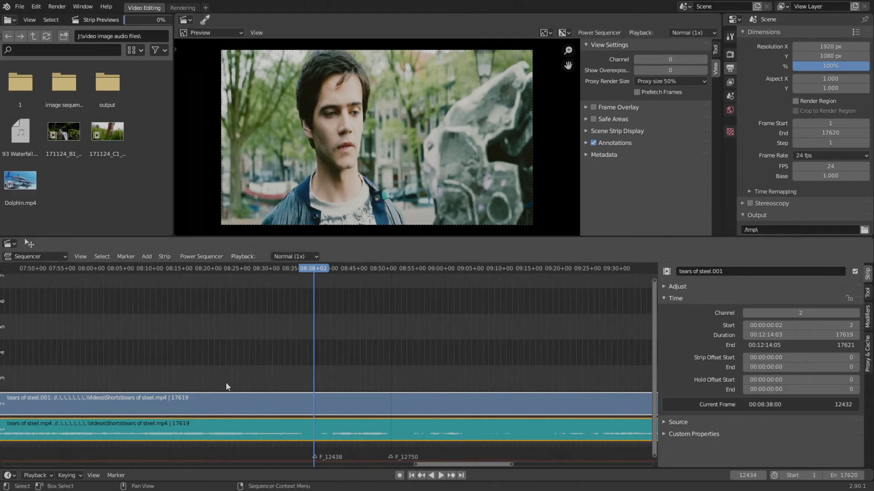
pyautogui.keyDown('ctrl'); pyautogui.hscroll(2, 273, 378); pyautogui.keyUp('ctrl')
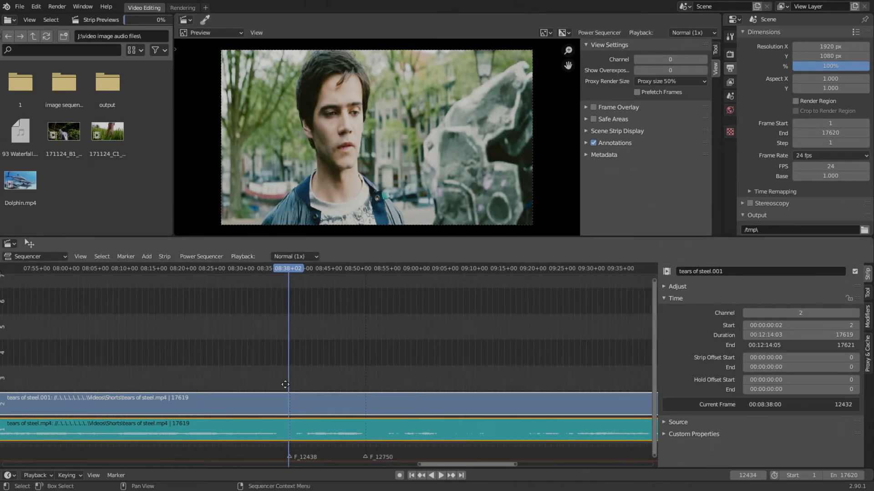
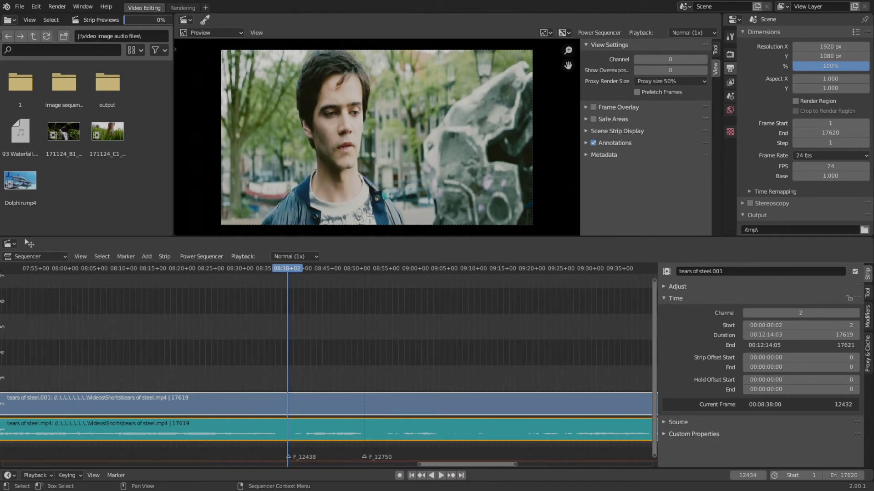
# Check the length and frame rate in the file details of tears of steel.mp4, and close its properties
pyautogui.moveTo(0, 182); pyautogui.dragTo(213, 181)
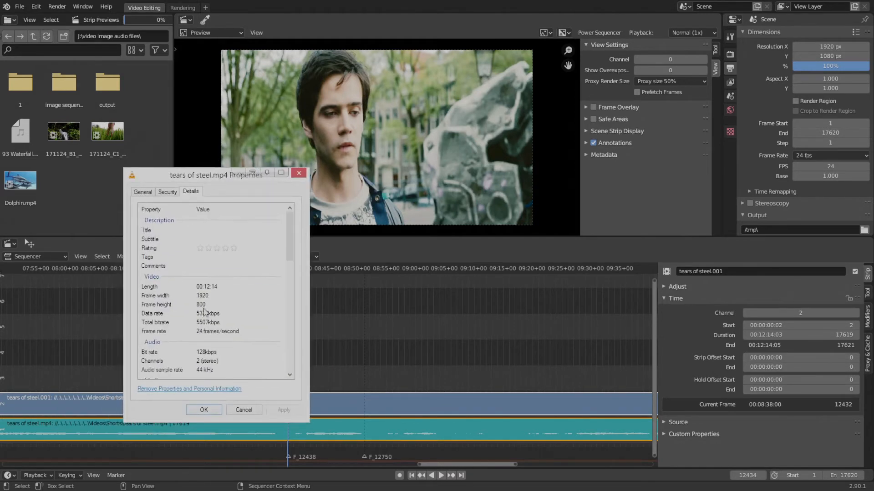
pyautogui.scroll(-2, 203, 306)
pyautogui.click(299, 173)
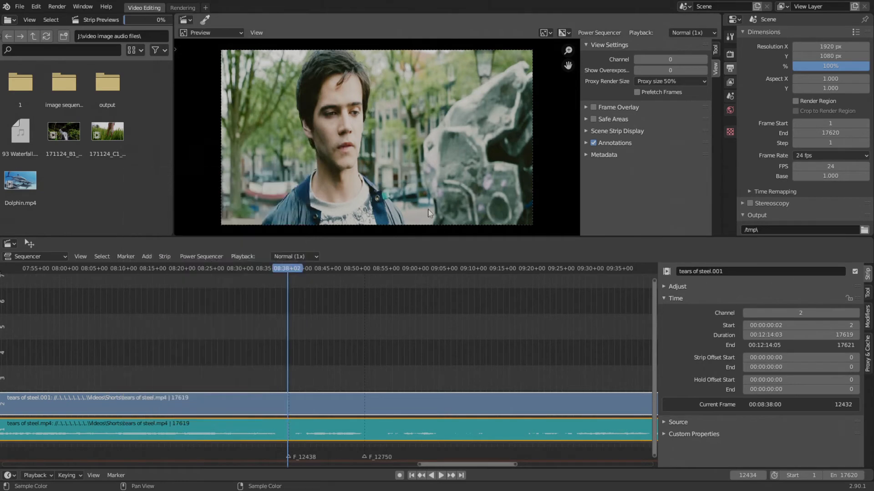
# Select only the tears of steel video strip, leaving its audio strip unselected
pyautogui.moveTo(461, 382); pyautogui.dragTo(451, 377, button='middle')
pyautogui.scroll(5, 446, 376)
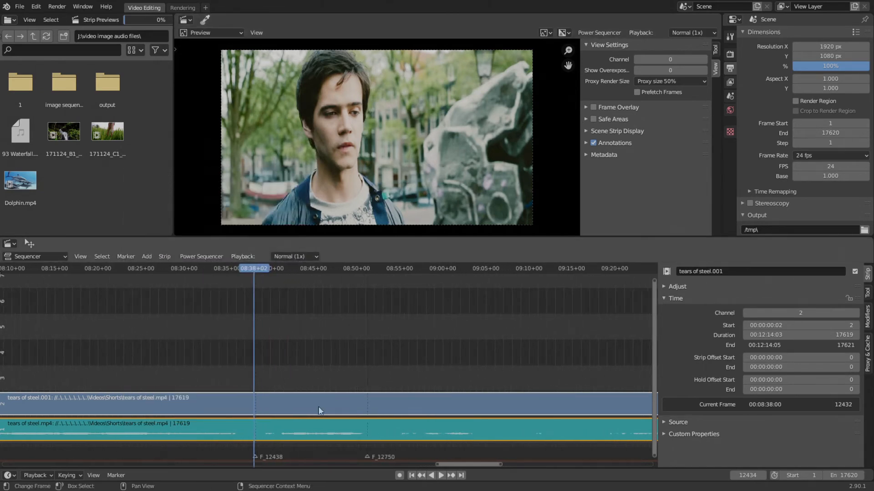
pyautogui.click(285, 424)
pyautogui.keyDown('shift'); pyautogui.click(284, 411); pyautogui.keyUp('shift')
pyautogui.click(283, 410)
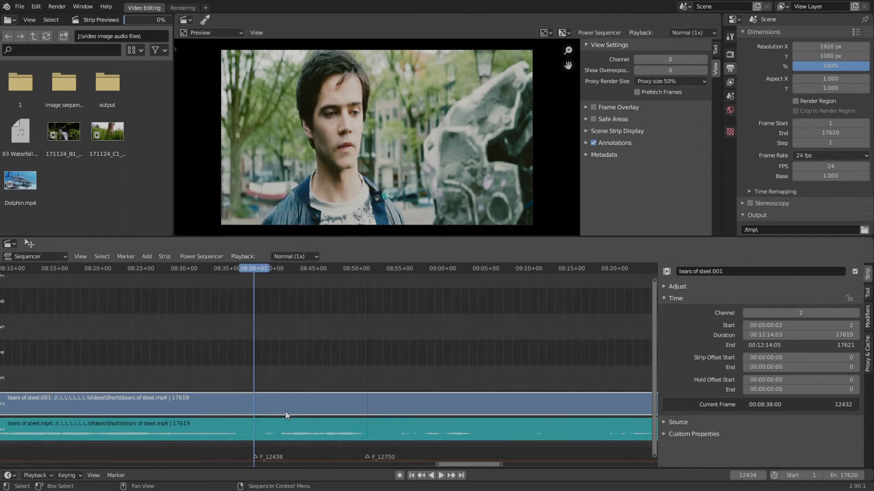
pyautogui.scroll(5, 287, 414)
pyautogui.moveTo(284, 410); pyautogui.dragTo(252, 368, button='middle')
# Display the video strip's proxy settings and preview the scene between the markers F_12438 and F_12750
pyautogui.moveTo(189, 266); pyautogui.dragTo(190, 280)
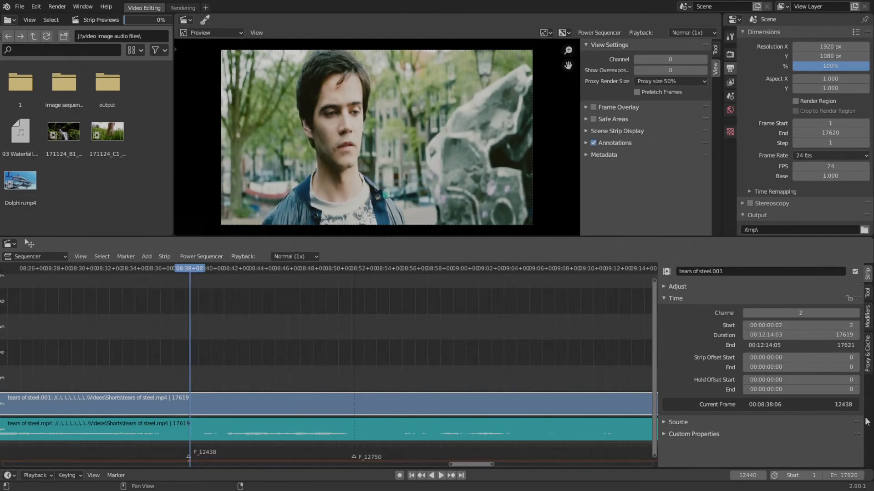
pyautogui.click(867, 354)
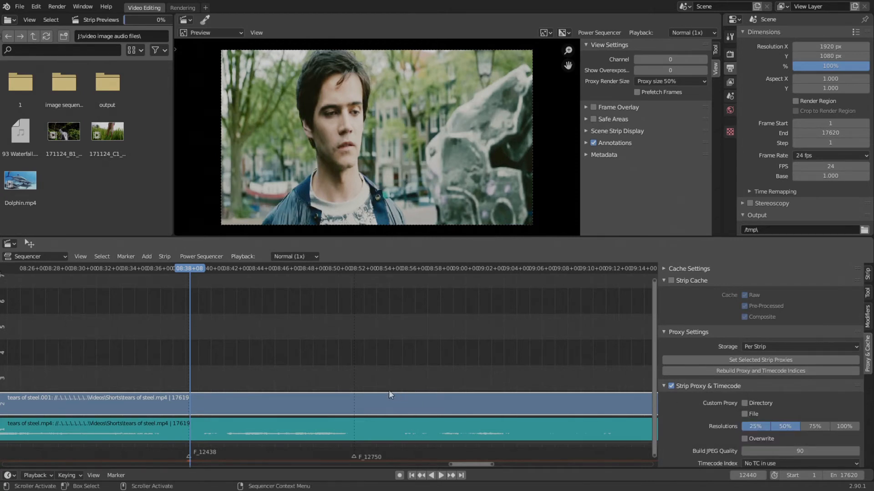
pyautogui.press('space')
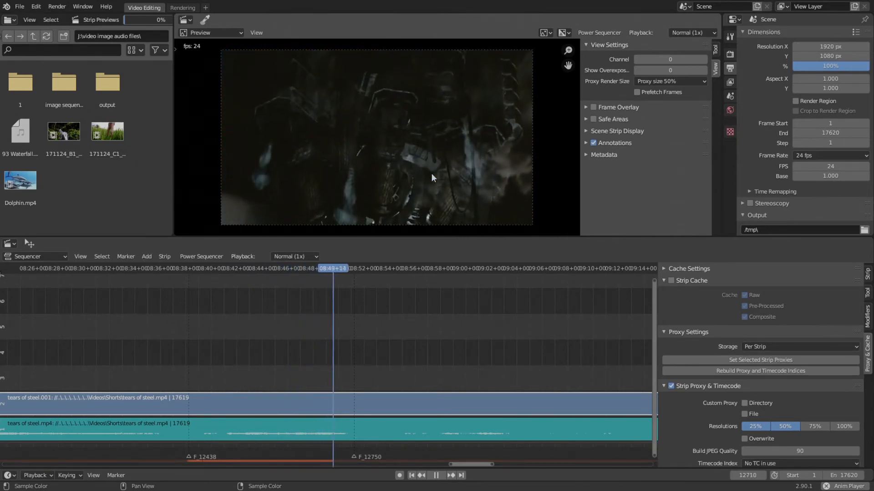
pyautogui.press('space')
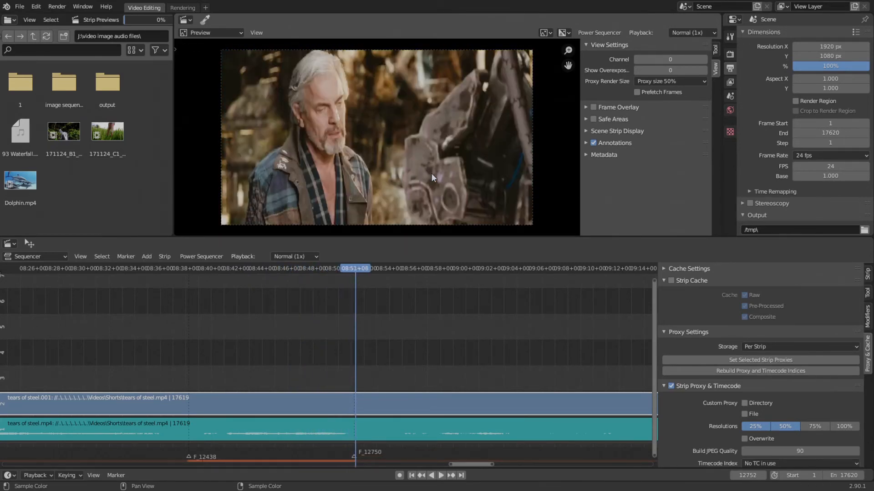
pyautogui.moveTo(365, 272); pyautogui.dragTo(204, 272)
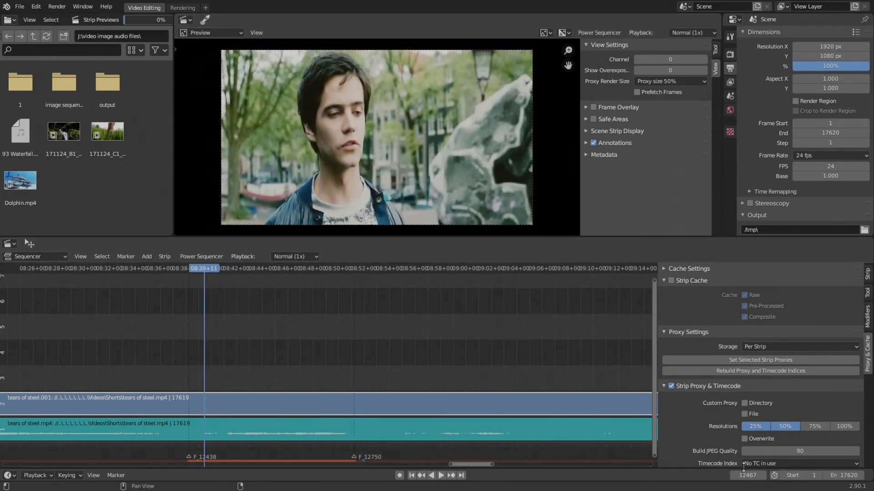
# Turn on the preview range from frame 12438 to 12828
pyautogui.click(773, 475)
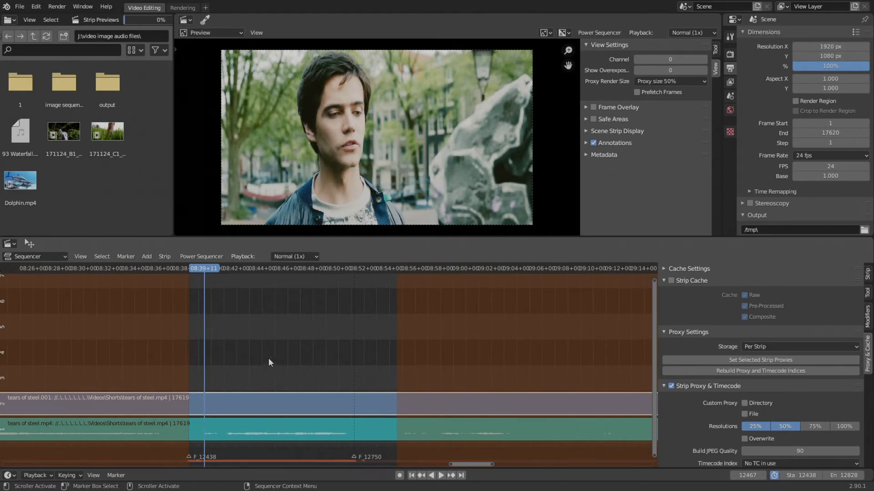
pyautogui.moveTo(269, 358); pyautogui.dragTo(289, 362, button='middle')
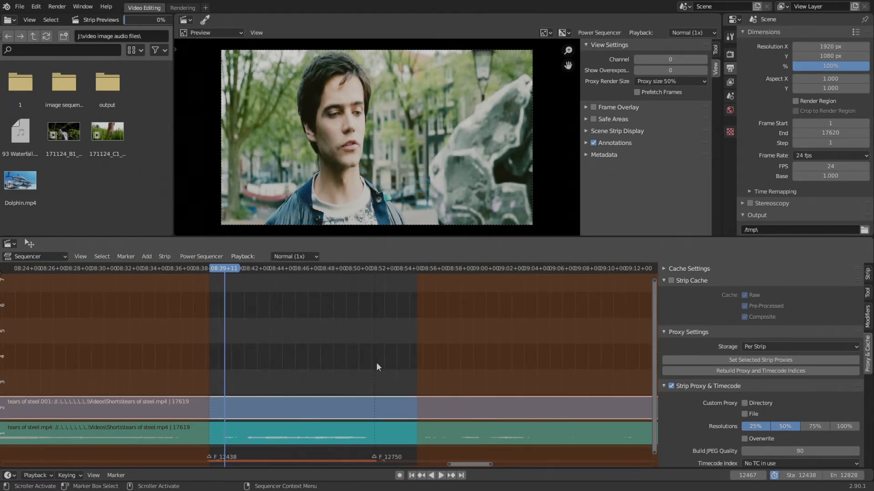
pyautogui.moveTo(357, 399); pyautogui.dragTo(386, 403, button='middle')
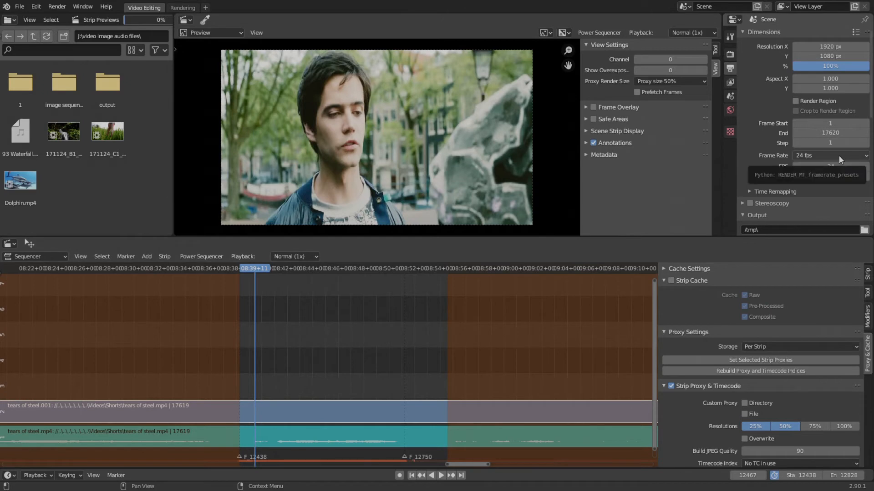
# Add a Speed Control effect strip to the tears of steel video strip
pyautogui.moveTo(312, 414); pyautogui.dragTo(361, 403, button='middle')
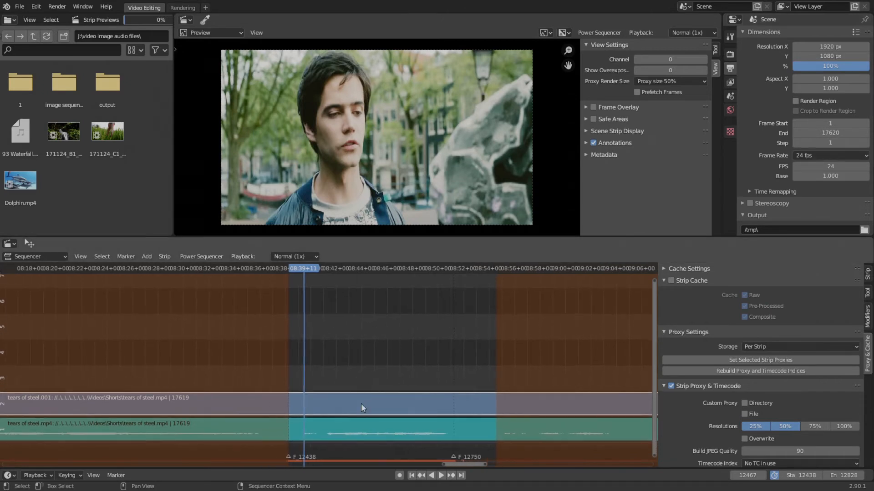
pyautogui.hotkey('shift', 'a')
pyautogui.moveTo(324, 467)
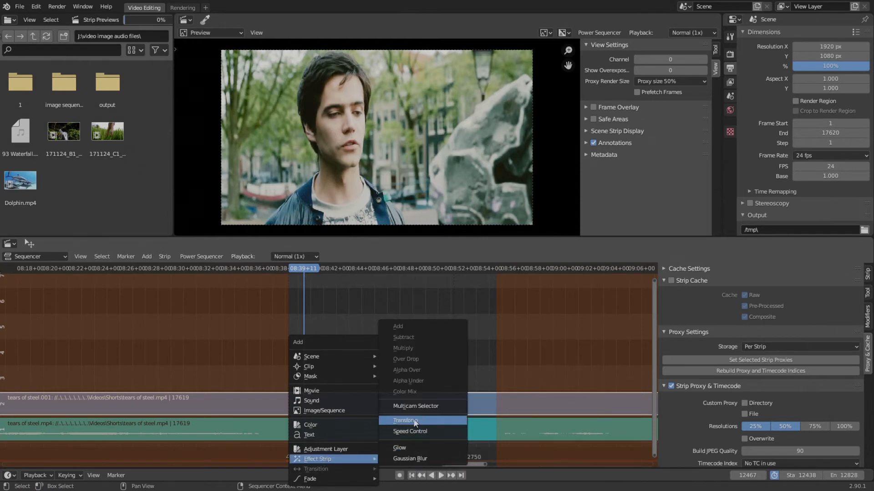
pyautogui.click(407, 433)
# Play the preview range from near its start and display the video strip's time properties
pyautogui.moveTo(304, 272)
pyautogui.mouseDown()
pyautogui.moveTo(331, 270)
pyautogui.moveTo(298, 269)
pyautogui.moveTo(292, 282)
pyautogui.mouseUp()
pyautogui.press('space')
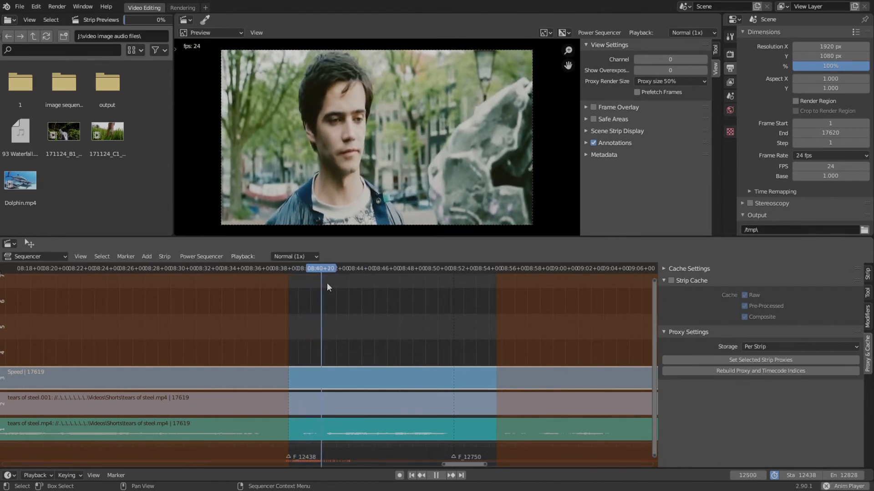
pyautogui.click(376, 399)
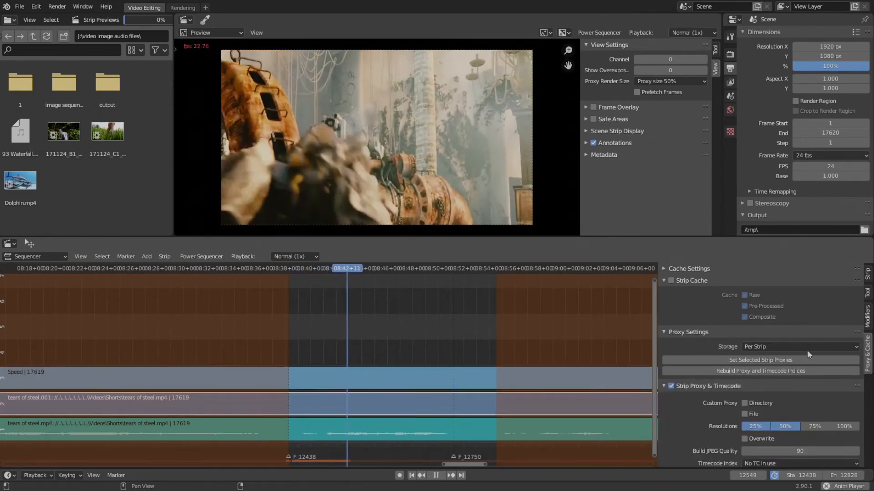
pyautogui.click(867, 274)
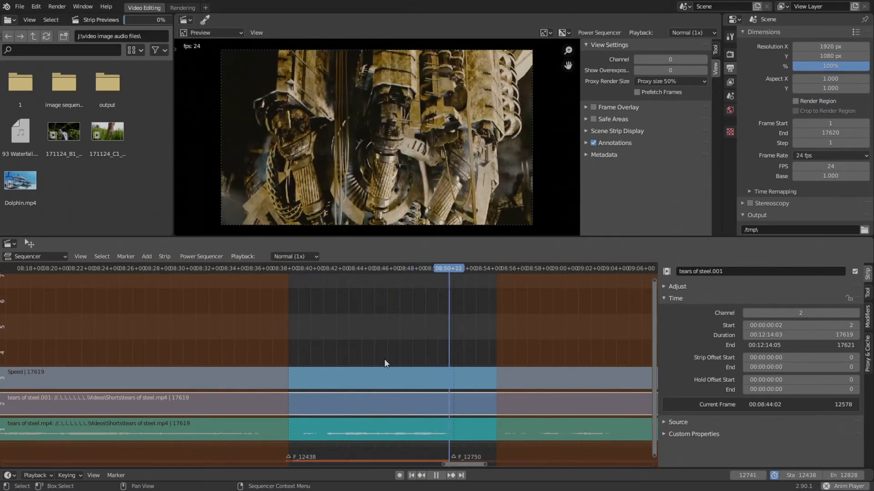
# Stop playback and move the playhead back near the start of the preview range
pyautogui.press('space')
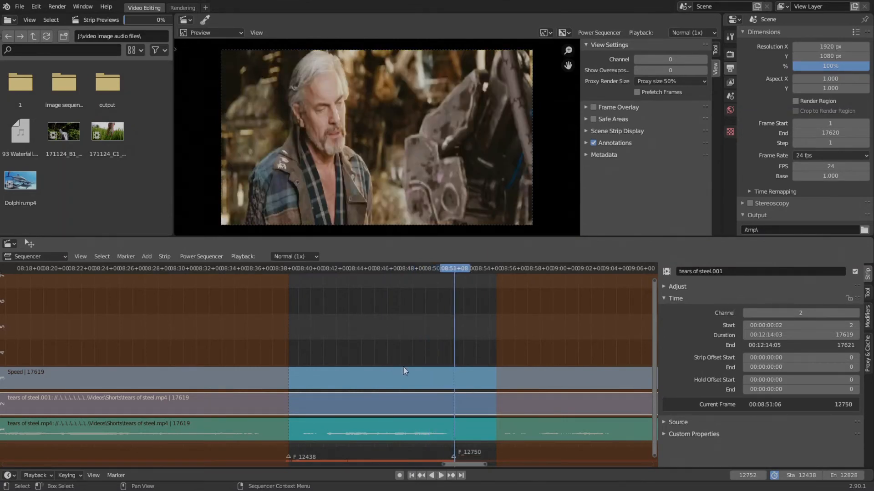
pyautogui.moveTo(385, 362); pyautogui.dragTo(348, 347, button='middle')
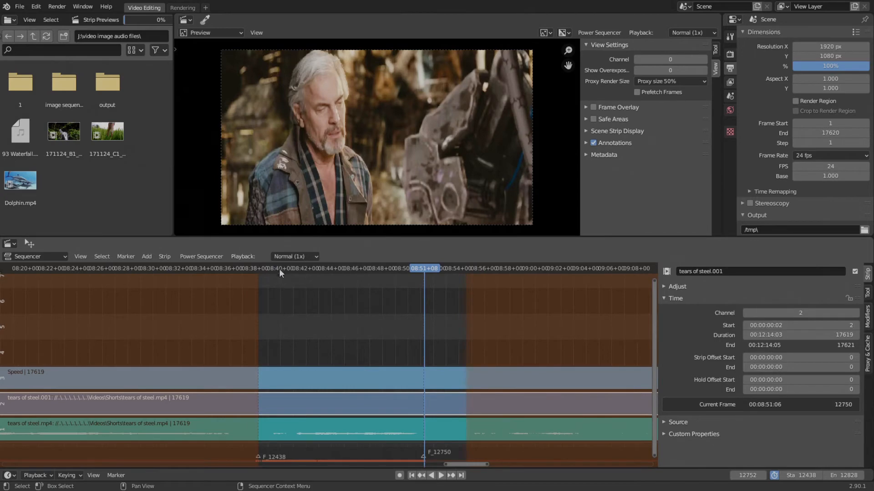
pyautogui.moveTo(283, 269)
pyautogui.mouseDown()
pyautogui.moveTo(325, 265)
pyautogui.moveTo(296, 259)
pyautogui.moveTo(334, 261)
pyautogui.moveTo(279, 259)
pyautogui.moveTo(308, 264)
pyautogui.moveTo(284, 261)
pyautogui.moveTo(296, 271)
pyautogui.mouseUp()
# Turn off Stretch to input strip length on the Speed effect strip and set its Speed Factor to 1
pyautogui.click(323, 383)
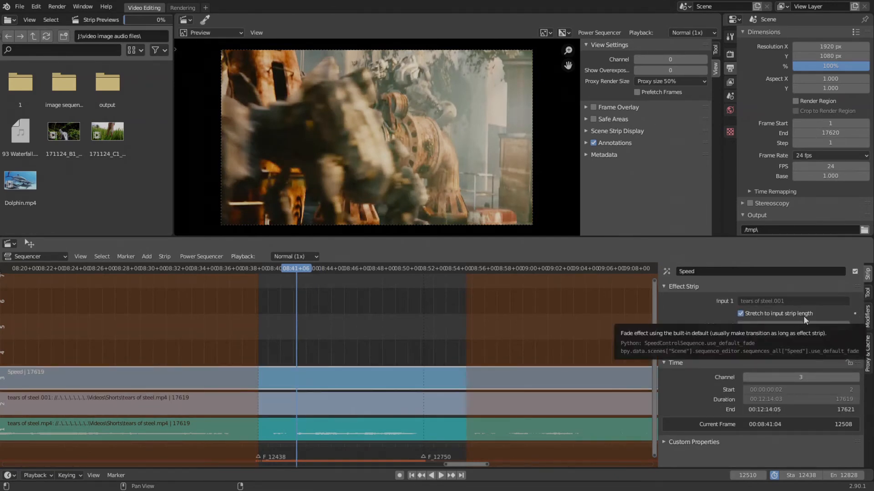
pyautogui.click(740, 313)
pyautogui.click(771, 338)
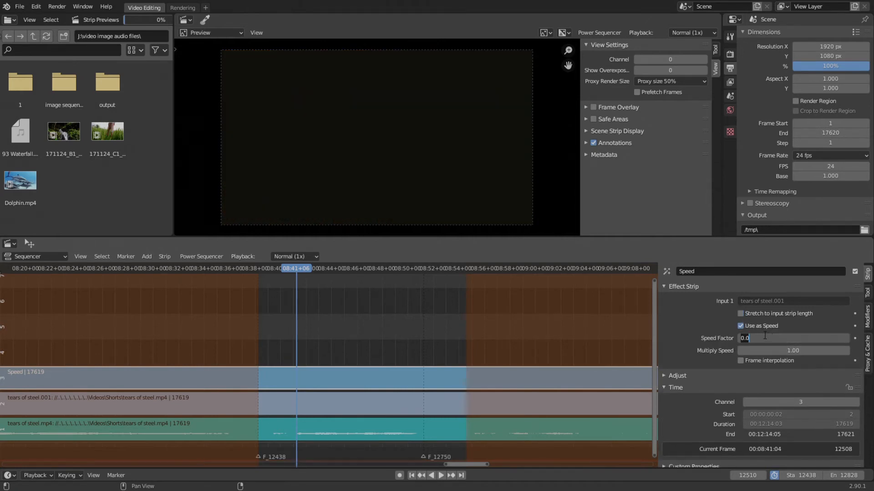
pyautogui.write('1')
pyautogui.press('Return')
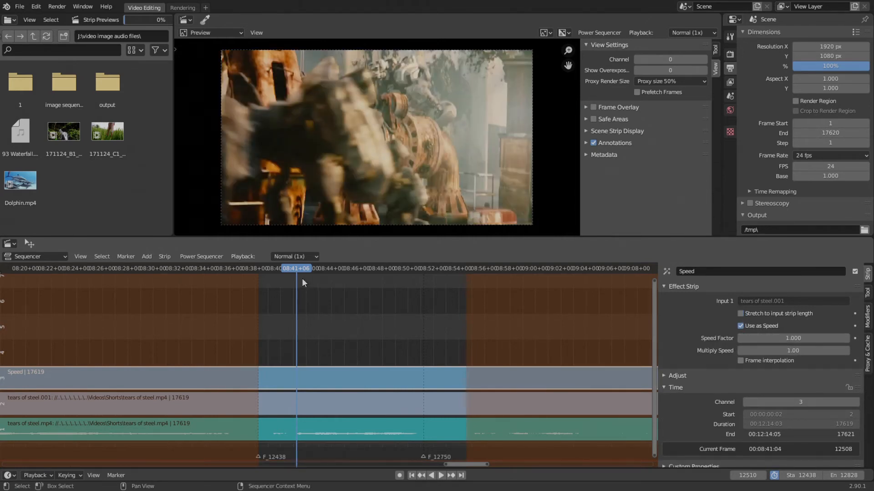
# Play the preview range from near its start to check the scene with the new speed factor
pyautogui.moveTo(304, 270); pyautogui.dragTo(268, 280)
pyautogui.press('space')
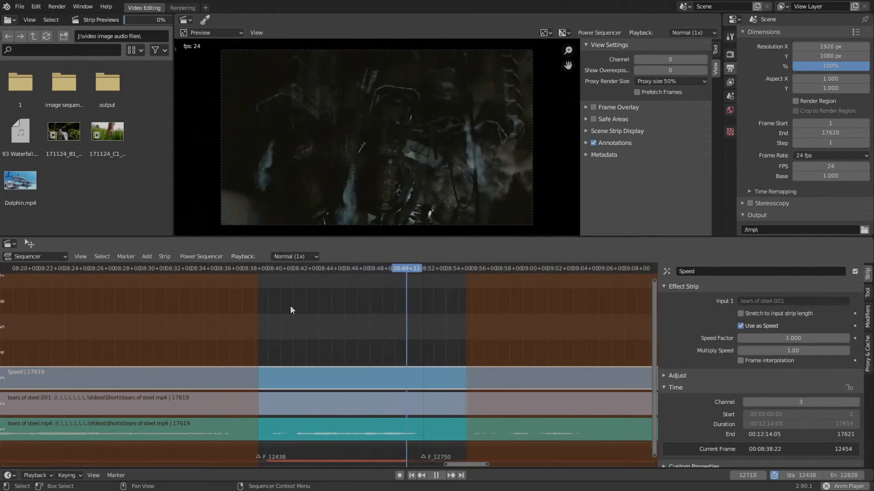
pyautogui.press('space')
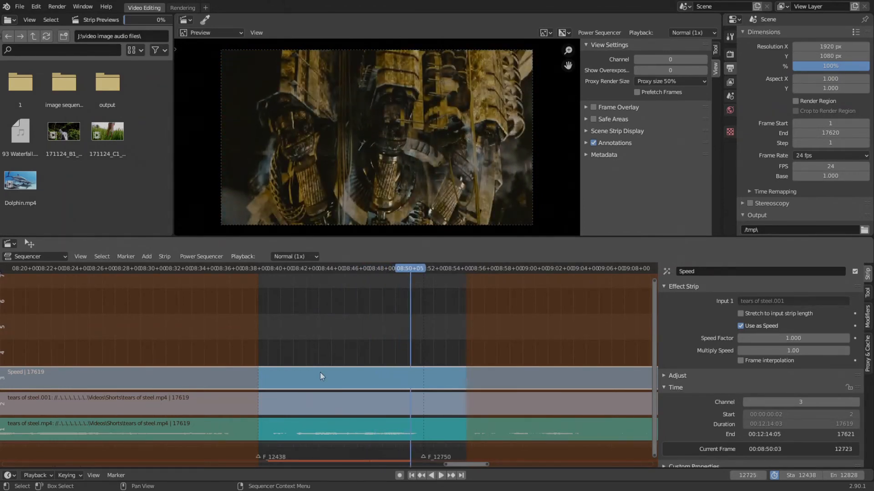
# Delete the Speed effect strip and duplicate the tears of steel video and sound strips into channels 5 and 4
pyautogui.press('Delete')
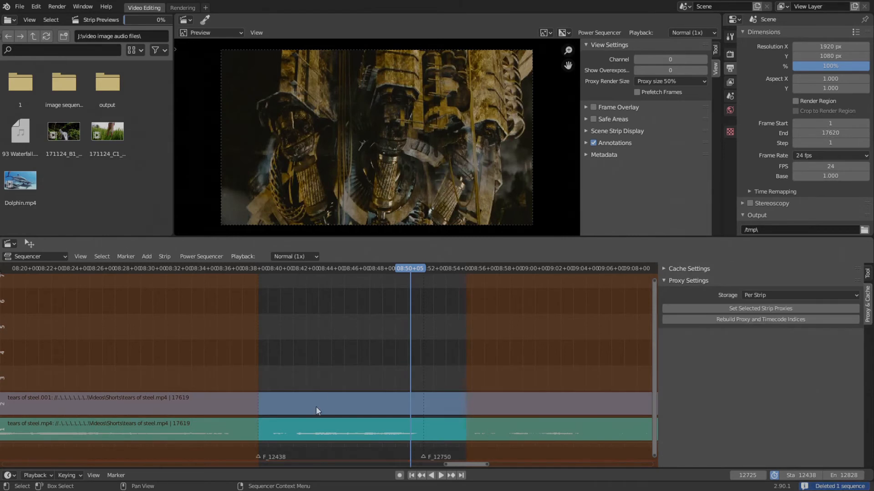
pyautogui.click(316, 430)
pyautogui.hotkey('shift', 'd')
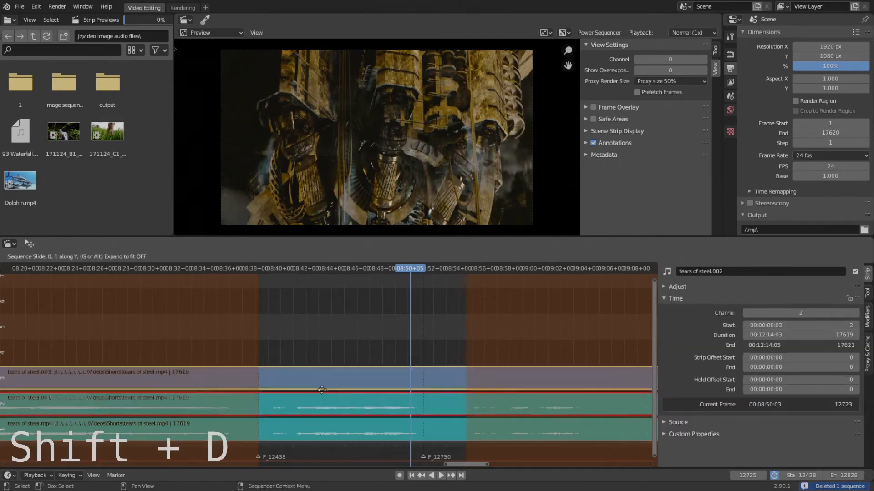
pyautogui.press('y')
pyautogui.click(327, 365)
# Mute the original tears of steel video and sound strips in channels 2 and 1
pyautogui.click(334, 402)
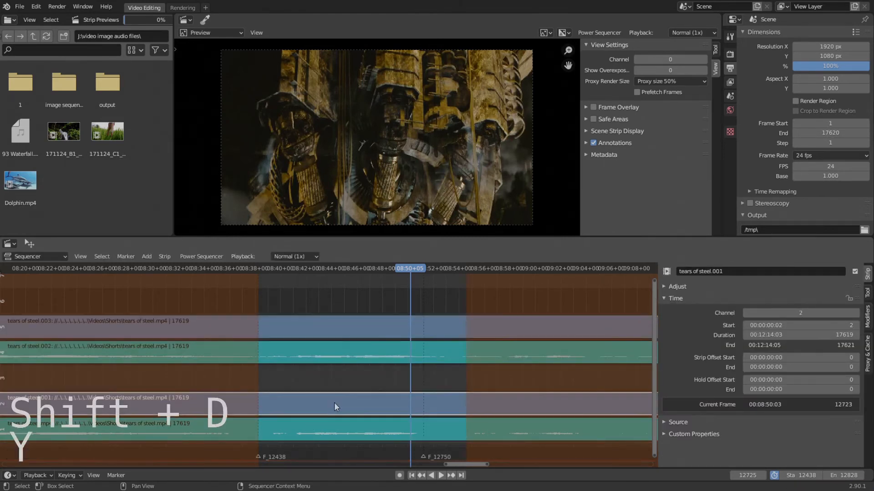
pyautogui.keyDown('shift'); pyautogui.click(329, 434); pyautogui.keyUp('shift')
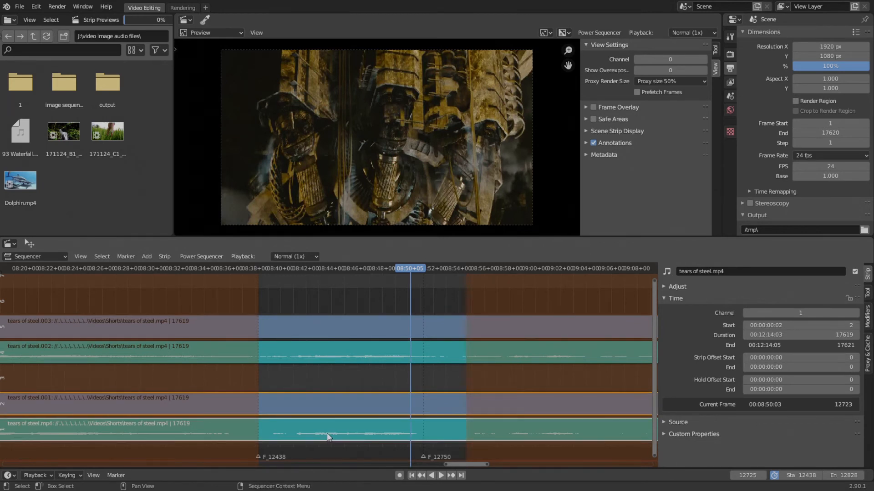
pyautogui.hotkey('shift', 'd')
pyautogui.press('h')
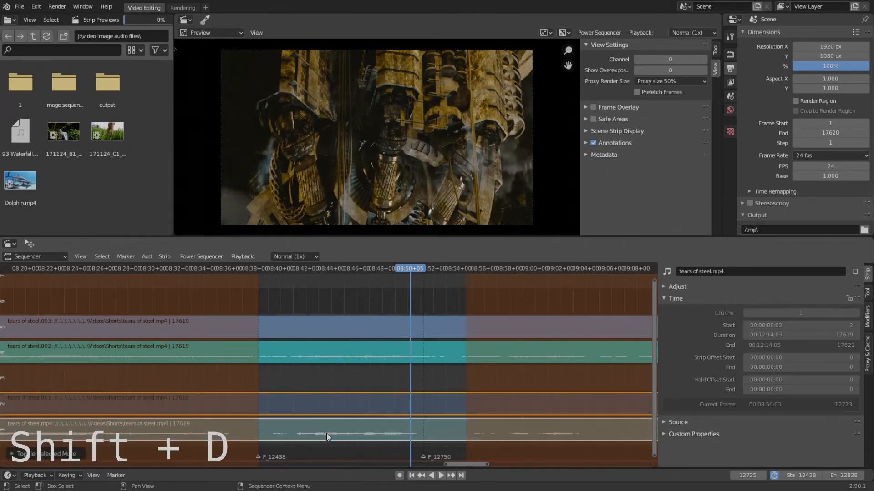
# Split the duplicated video and sound strips at frame 12438 and delete the parts before the cut
pyautogui.moveTo(331, 404)
pyautogui.mouseDown(button='middle')
pyautogui.moveTo(351, 403)
pyautogui.moveTo(334, 394)
pyautogui.mouseUp(button='middle')
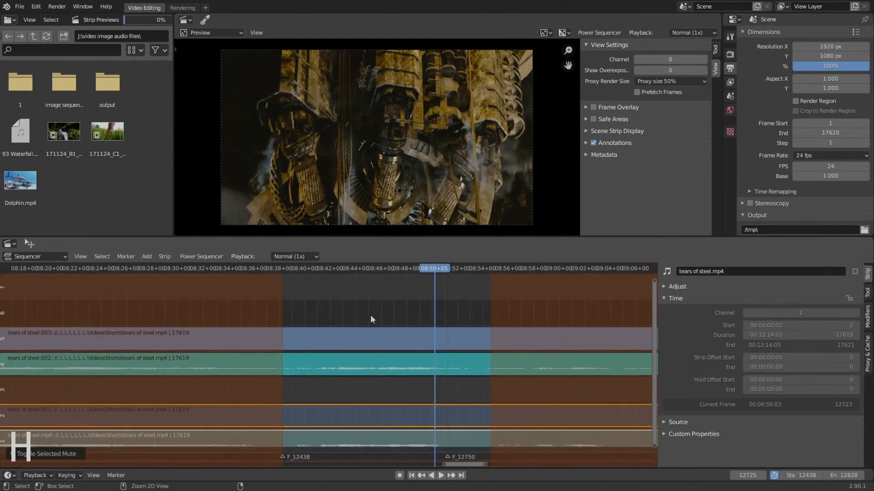
pyautogui.keyDown('ctrl'); pyautogui.moveTo(370, 314); pyautogui.dragTo(345, 338, button='middle'); pyautogui.keyUp('ctrl')
pyautogui.click(329, 357)
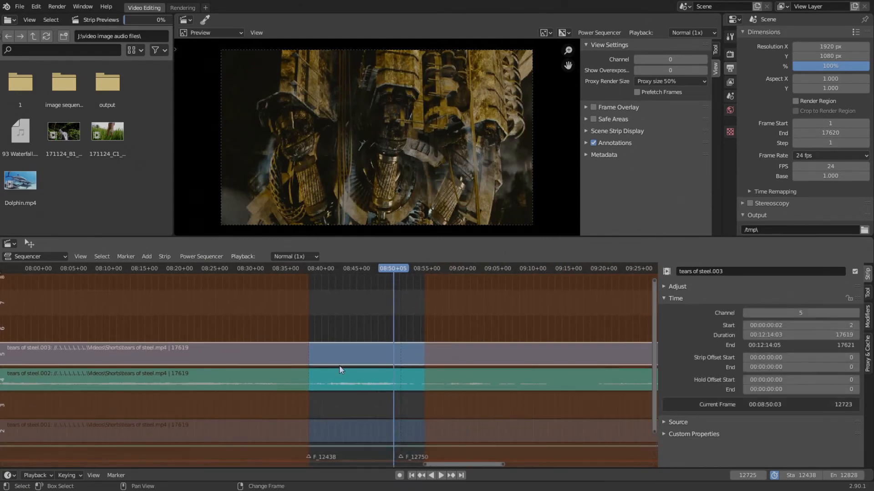
pyautogui.keyDown('shift'); pyautogui.click(340, 371); pyautogui.keyUp('shift')
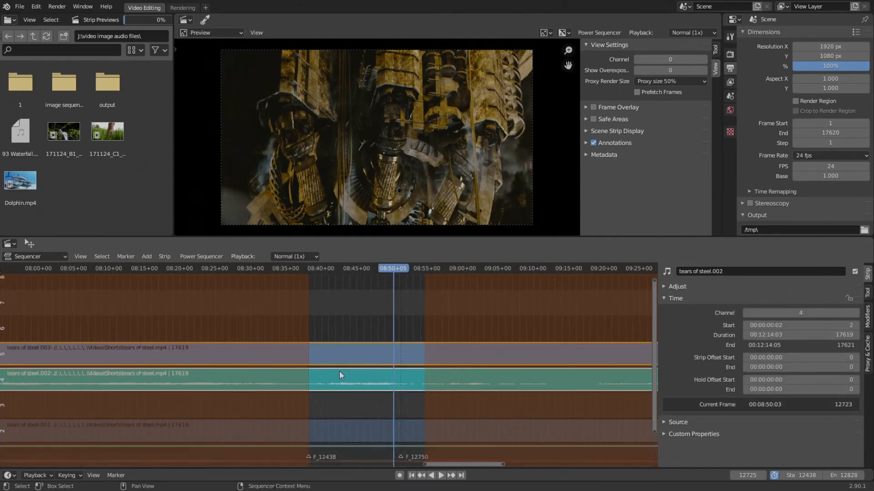
pyautogui.click(411, 476)
pyautogui.scroll(3, 335, 365)
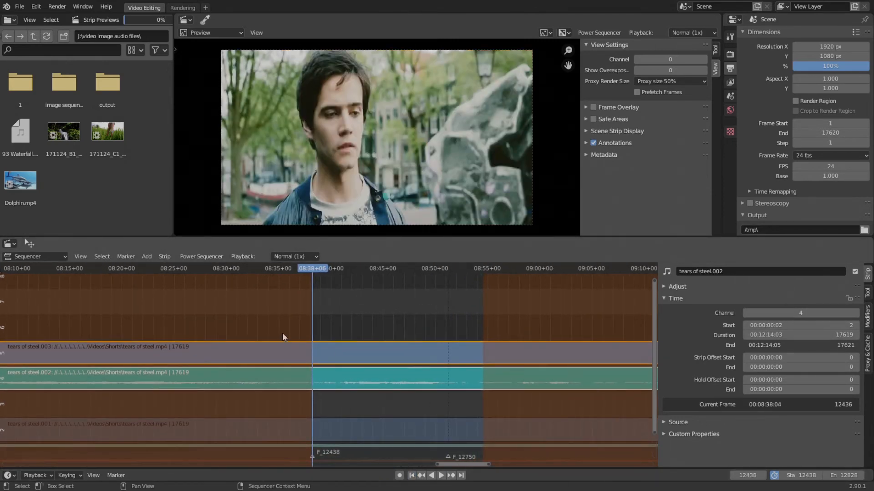
pyautogui.press('k')
pyautogui.click(272, 354)
pyautogui.keyDown('shift'); pyautogui.click(265, 378); pyautogui.keyUp('shift')
pyautogui.press('Delete')
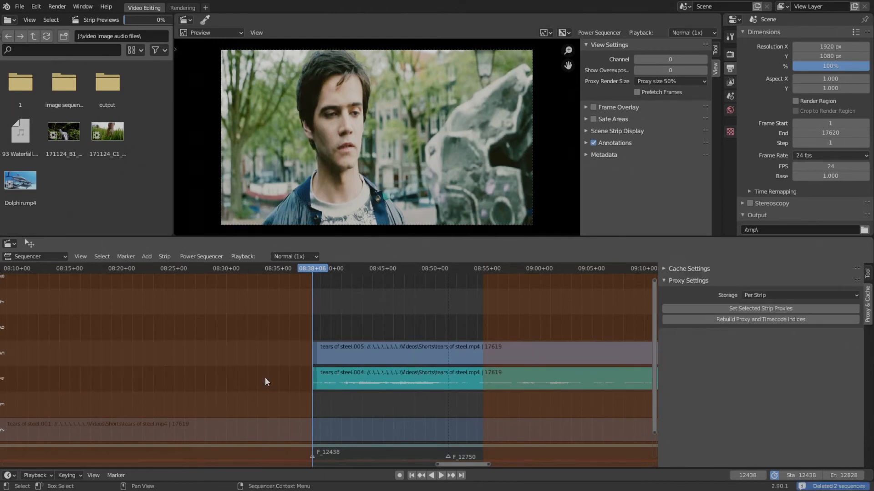
# Go to frame 12750, split the duplicated video and sound strips there, and delete the parts after the cut
pyautogui.moveTo(415, 345); pyautogui.dragTo(280, 356, button='middle')
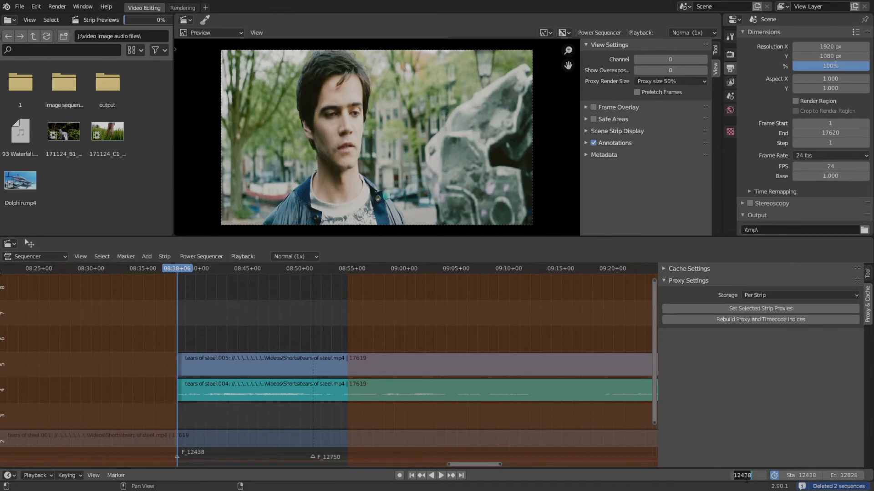
pyautogui.write('12750')
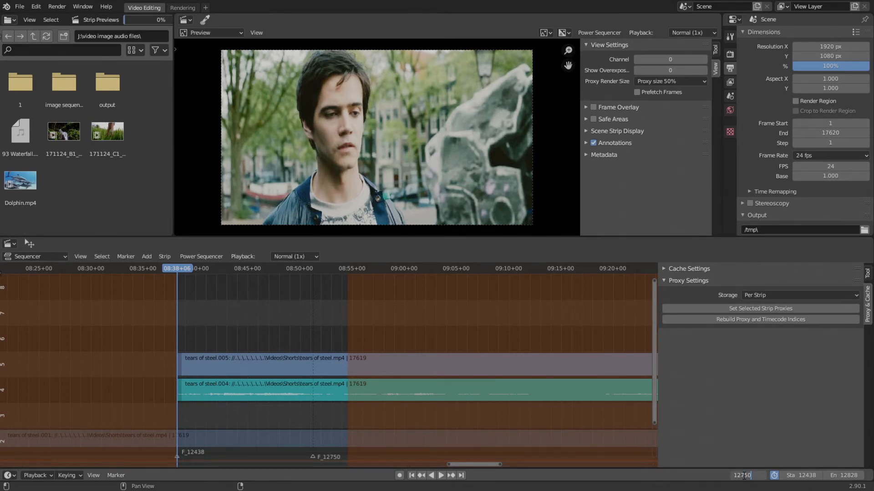
pyautogui.press('Return')
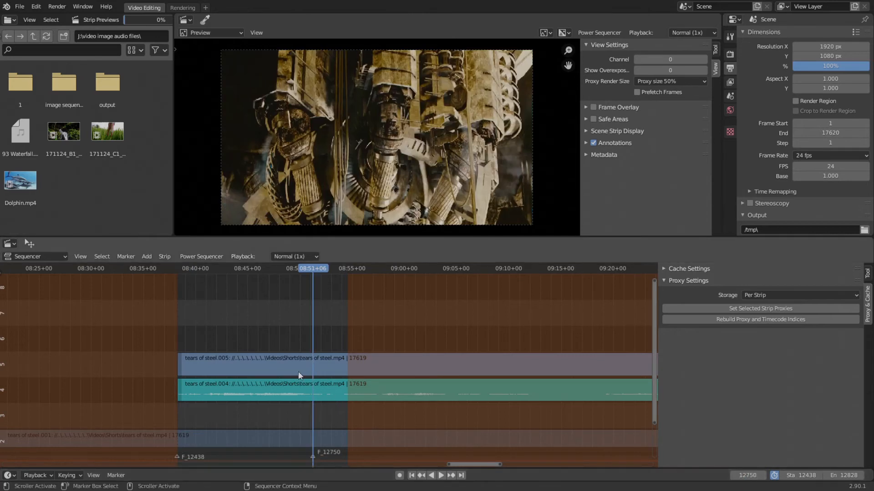
pyautogui.click(286, 389)
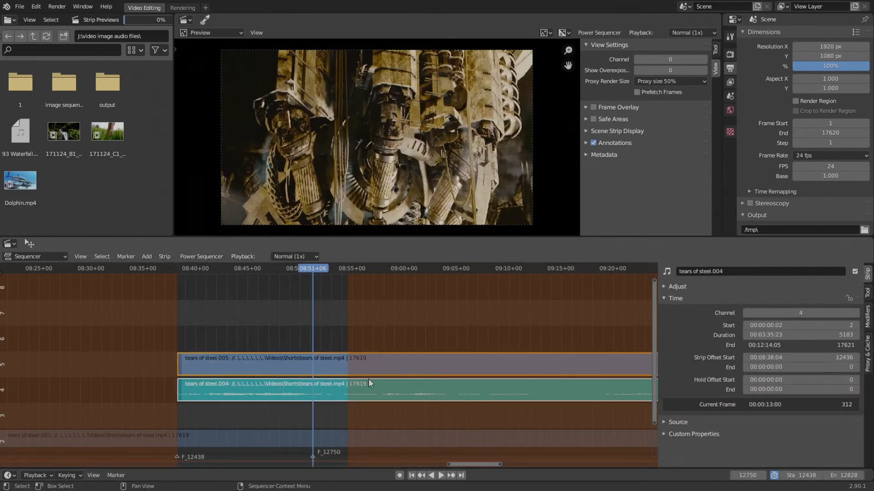
pyautogui.press('k')
pyautogui.press('Delete')
# Play the opening of the trimmed tears of steel clip briefly
pyautogui.scroll(4, 272, 381)
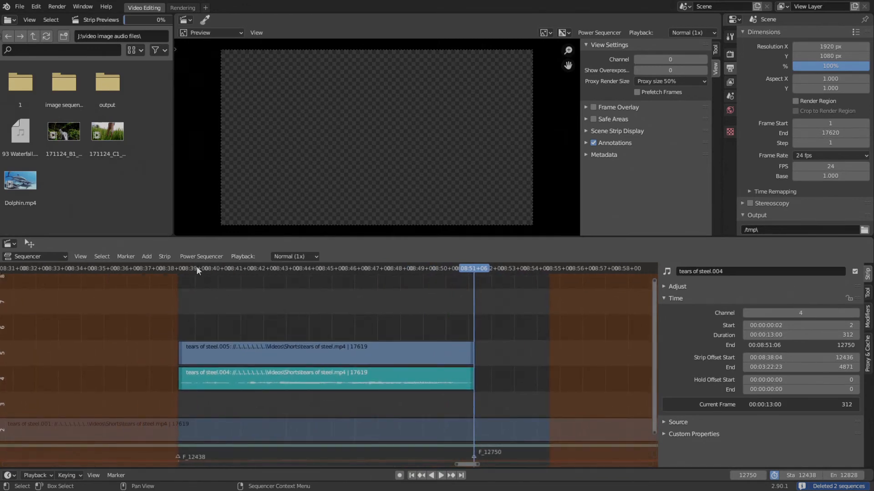
pyautogui.click(197, 269)
pyautogui.press('space')
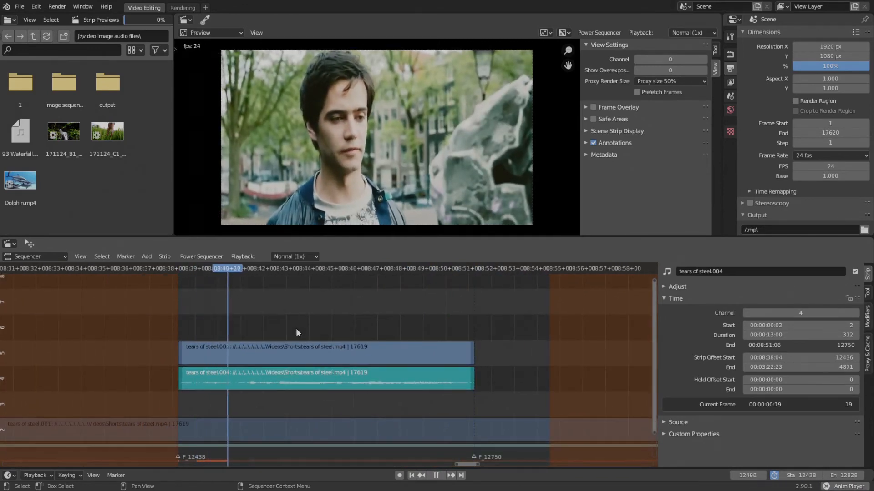
pyautogui.press('space')
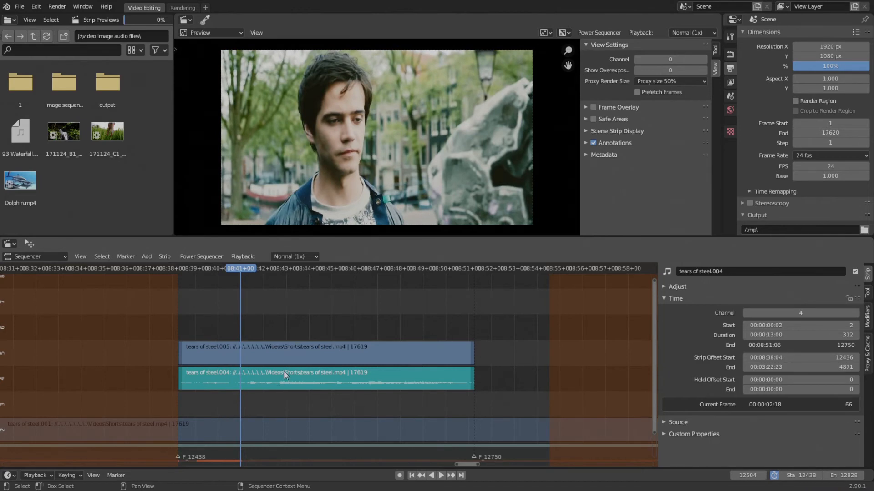
# Add a Speed Control effect strip to the trimmed tears of steel video strip in channel 5
pyautogui.click(279, 356)
pyautogui.hotkey('shift', 'a')
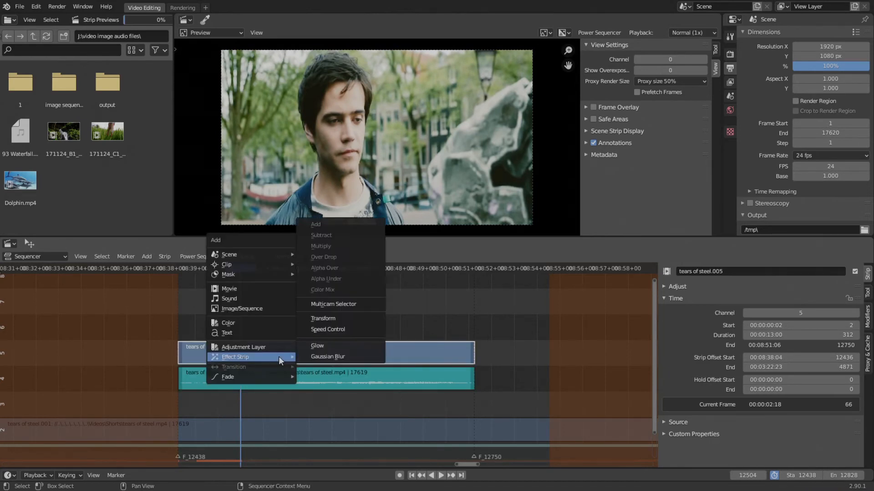
pyautogui.click(329, 332)
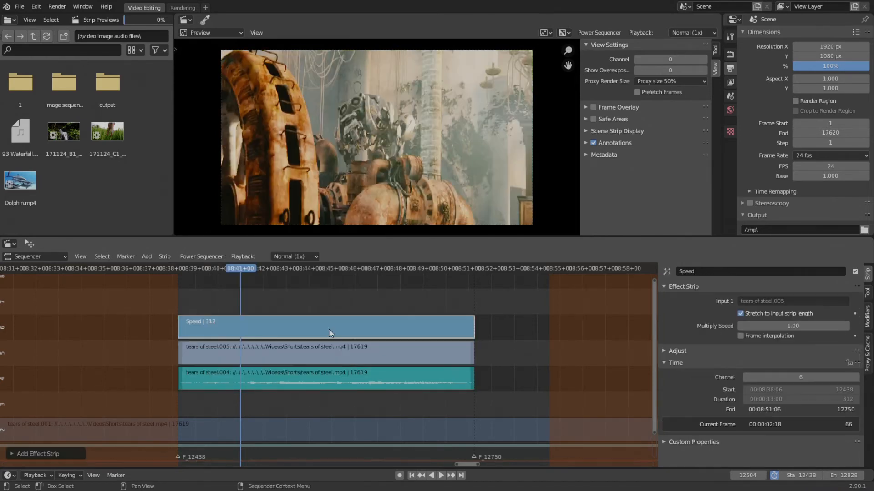
# Mute and unmute the Speed strip repeatedly to compare the frame with and without the effect, leaving it enabled
pyautogui.click(328, 329)
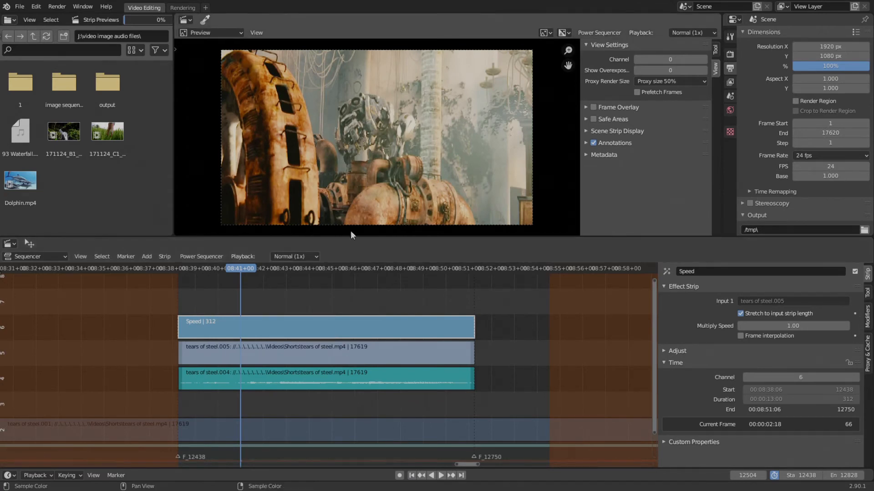
pyautogui.press('h')
pyautogui.press('h')
pyautogui.press('h')
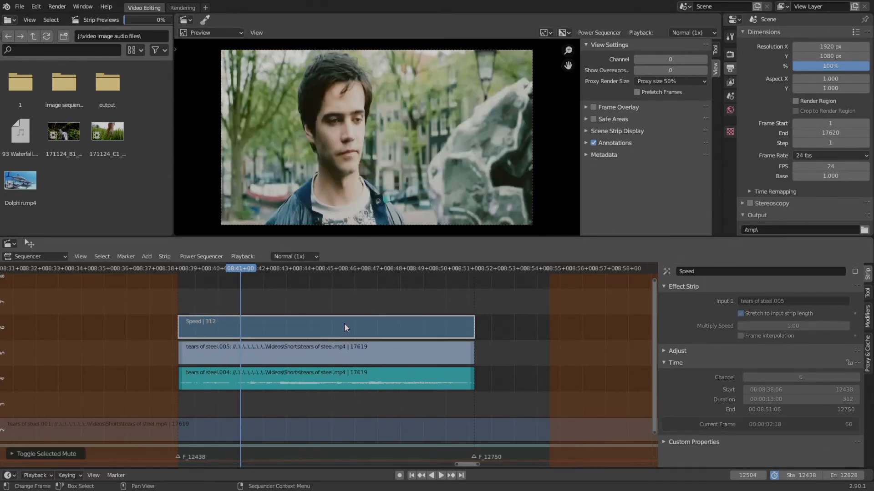
pyautogui.press('h')
pyautogui.press('h')
pyautogui.press('h')
pyautogui.press('h')
pyautogui.press('h')
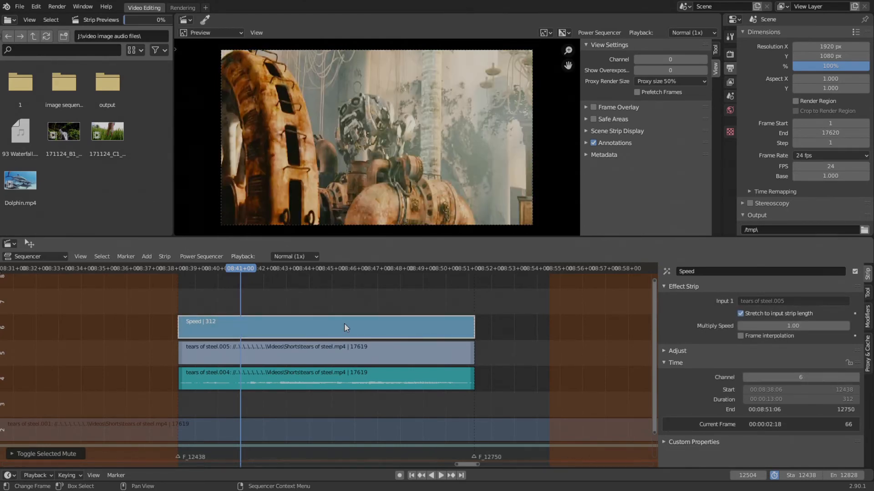
# Play the trimmed clip with the Speed effect from near its start
pyautogui.moveTo(244, 272); pyautogui.dragTo(204, 278)
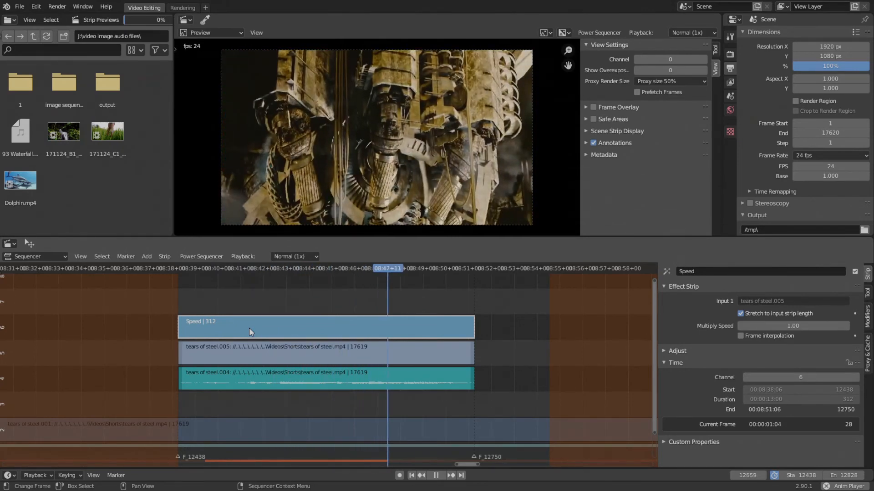
pyautogui.press('space')
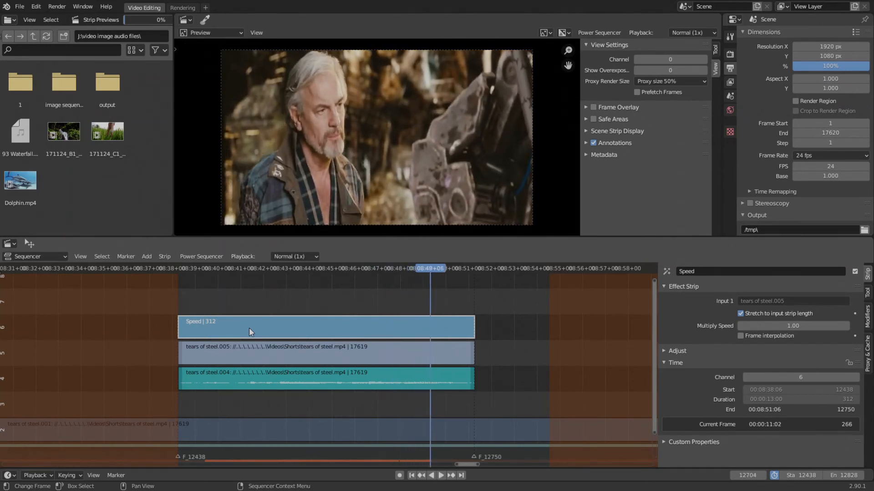
# Delete the trimmed video and sound strips along with their Speed strip, and select the muted original video strip in channel 2
pyautogui.click(257, 377)
pyautogui.keyDown('shift'); pyautogui.click(256, 353); pyautogui.keyUp('shift')
pyautogui.keyDown('shift'); pyautogui.click(252, 322); pyautogui.keyUp('shift')
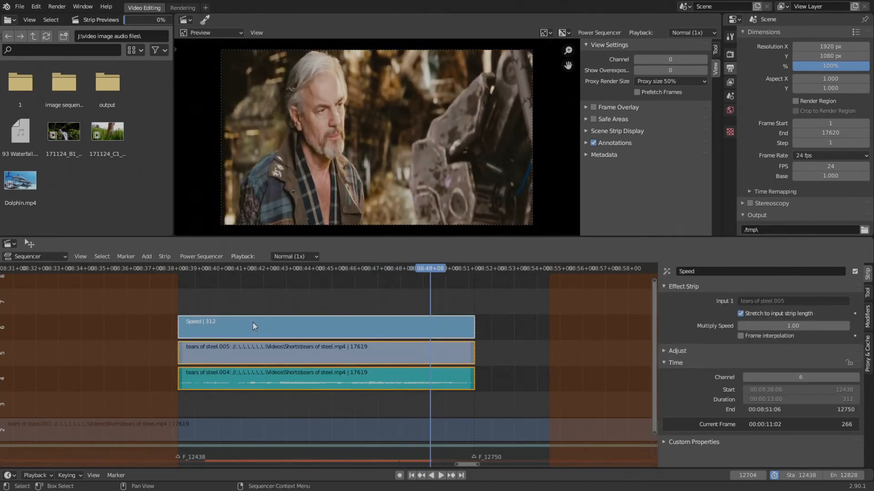
pyautogui.scroll(-3, 239, 362)
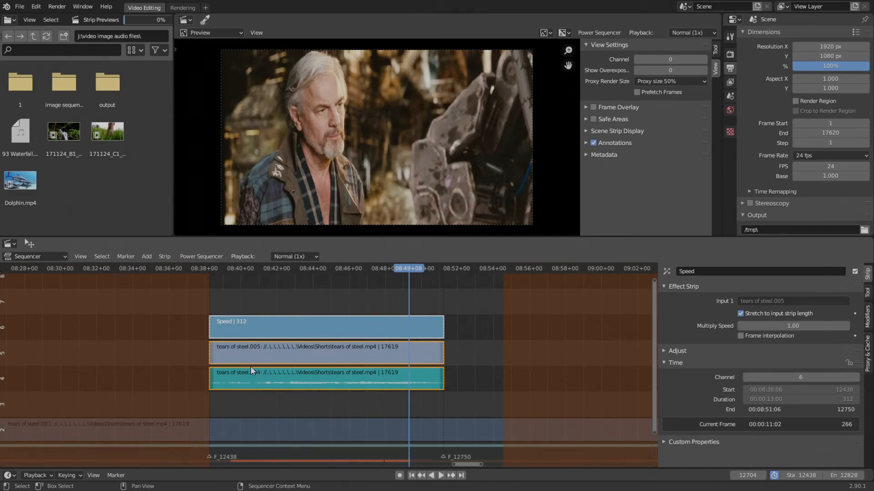
pyautogui.scroll(-4, 250, 366)
pyautogui.moveTo(276, 376); pyautogui.dragTo(267, 316, button='middle')
pyautogui.press('Delete')
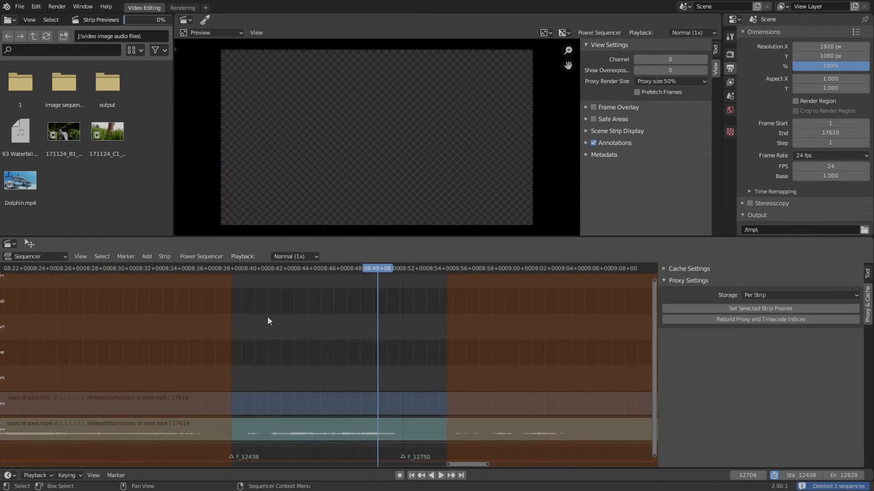
pyautogui.click(291, 409)
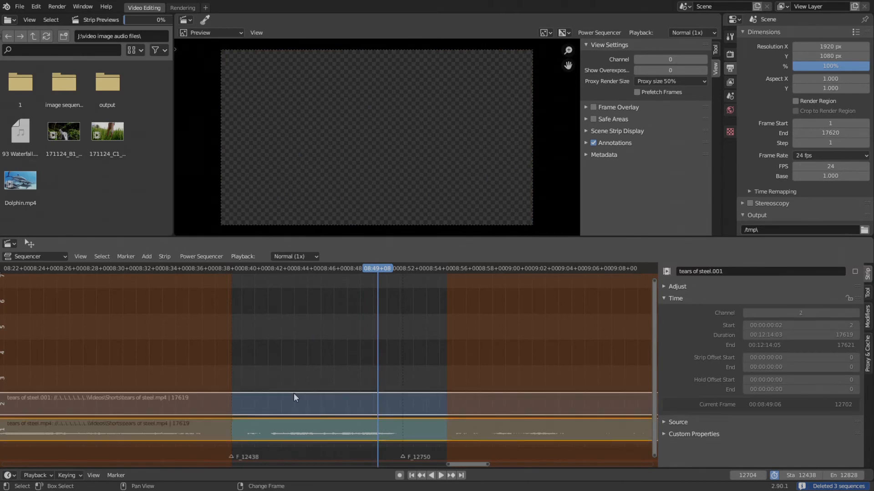
# Duplicate the muted original tears of steel video and sound strips into channels 5 and 4, and unmute the copies
pyautogui.hotkey('shift', 'd')
pyautogui.click(292, 320)
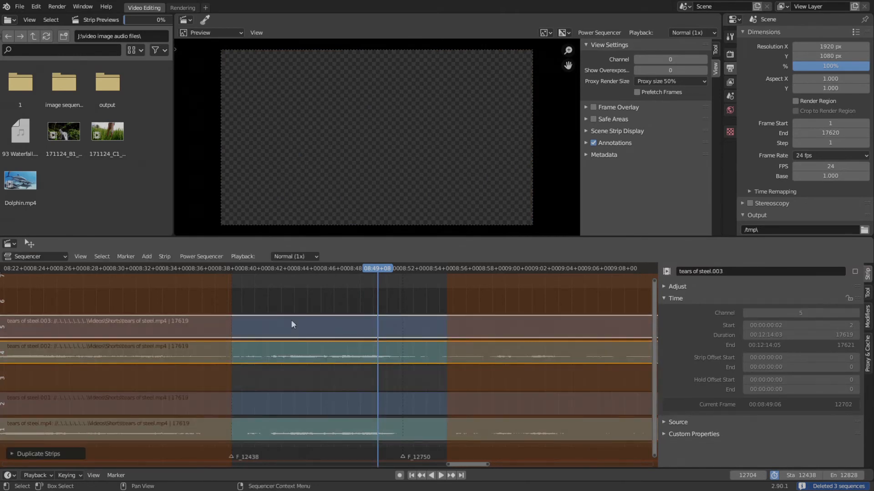
pyautogui.rightClick(278, 337)
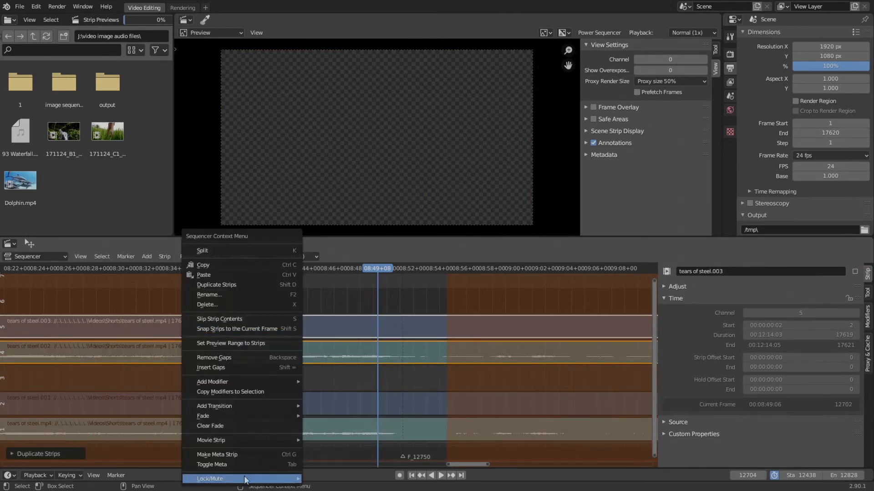
pyautogui.moveTo(260, 480)
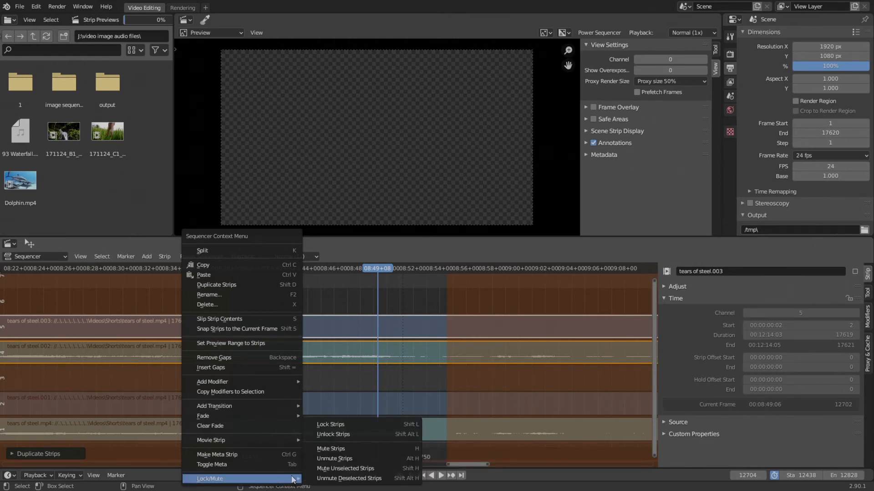
pyautogui.click(376, 460)
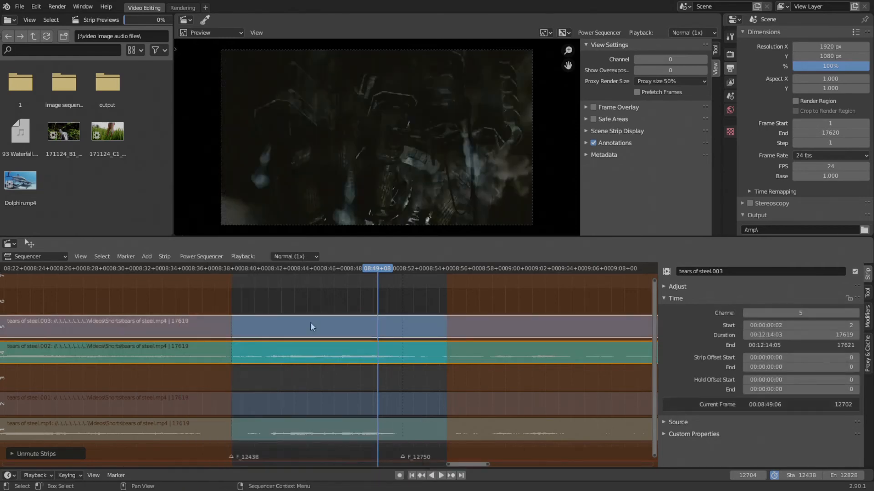
# Play the duplicated strips briefly from the F_12438 marker
pyautogui.moveTo(396, 347); pyautogui.dragTo(362, 359, button='middle')
pyautogui.scroll(-6, 310, 339)
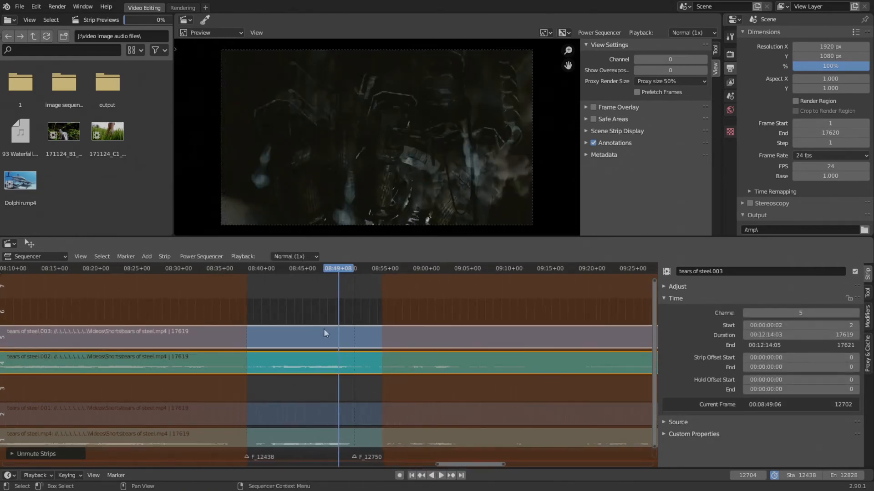
pyautogui.moveTo(324, 329); pyautogui.dragTo(347, 318, button='middle')
pyautogui.click(288, 268)
pyautogui.press('space')
pyautogui.press('space')
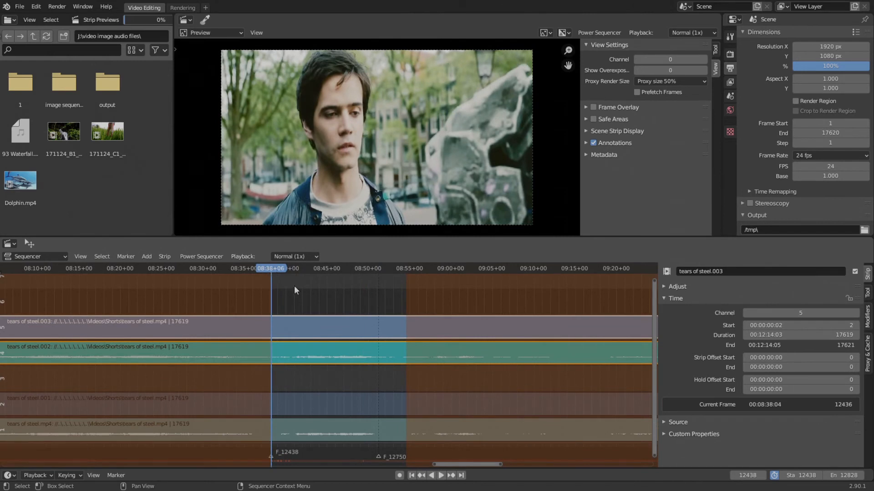
# Select only the duplicated video strip in channel 5 and raise its Hold Offset End to 3998 frames
pyautogui.scroll(-2, 329, 365)
pyautogui.moveTo(323, 362); pyautogui.dragTo(361, 334, button='middle')
pyautogui.click(363, 331)
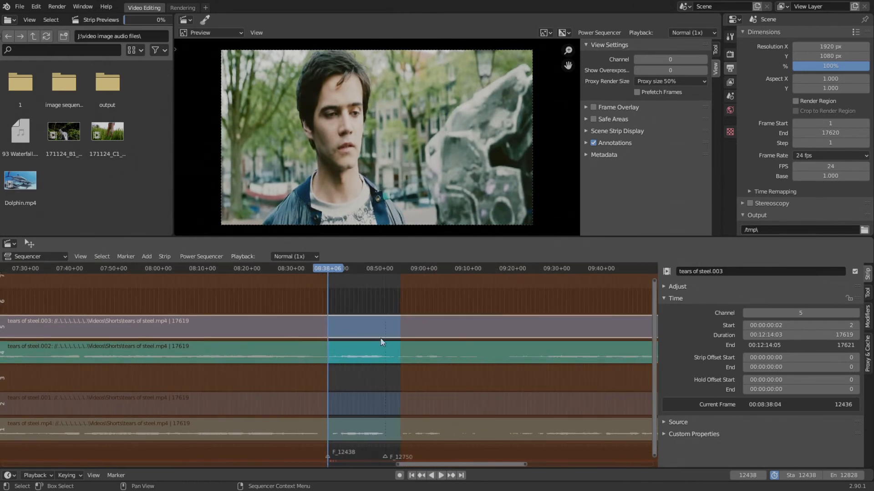
pyautogui.keyDown('ctrl'); pyautogui.moveTo(292, 345); pyautogui.dragTo(354, 374, button='middle'); pyautogui.keyUp('ctrl')
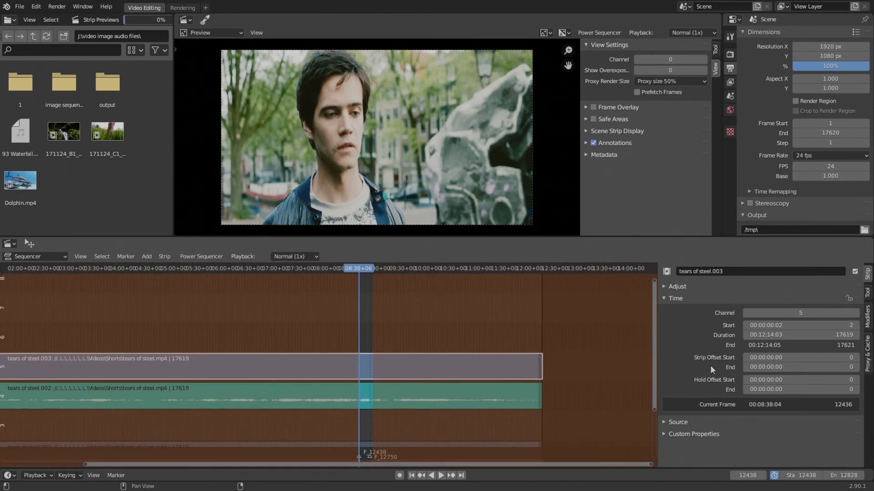
pyautogui.moveTo(444, 391); pyautogui.dragTo(447, 373, button='middle')
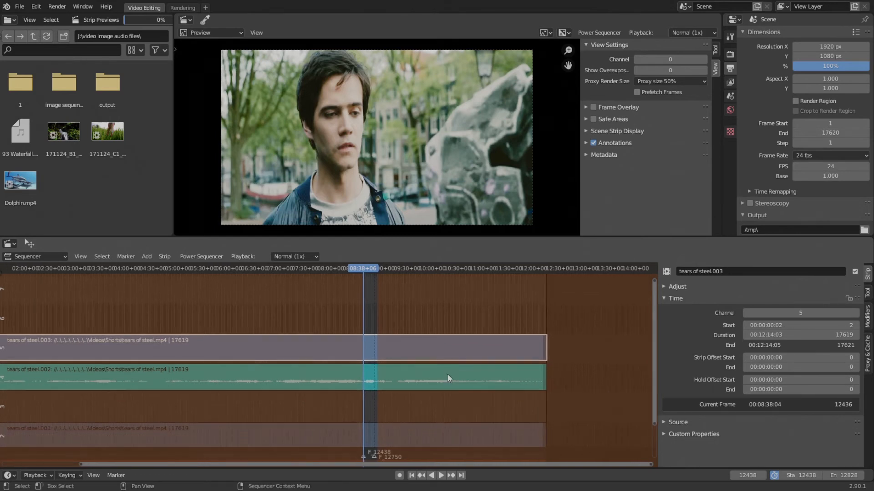
pyautogui.scroll(3, 447, 378)
pyautogui.moveTo(804, 391); pyautogui.dragTo(855, 392)
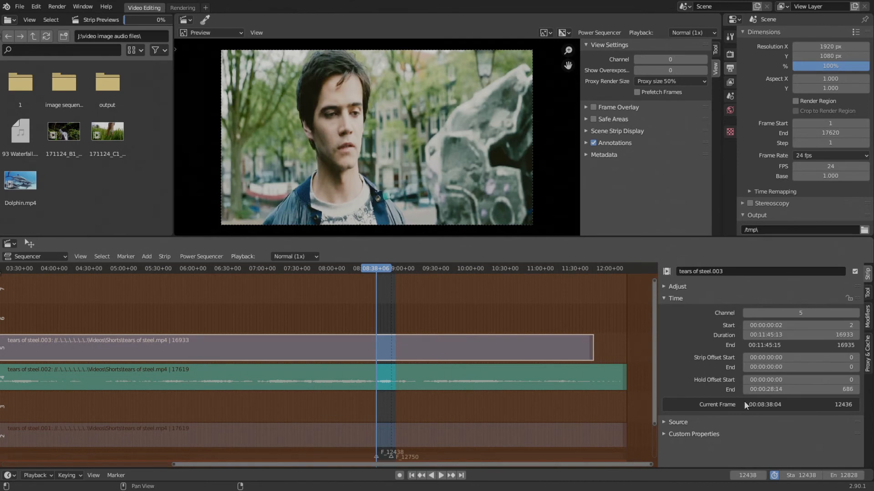
pyautogui.moveTo(761, 389); pyautogui.dragTo(860, 389)
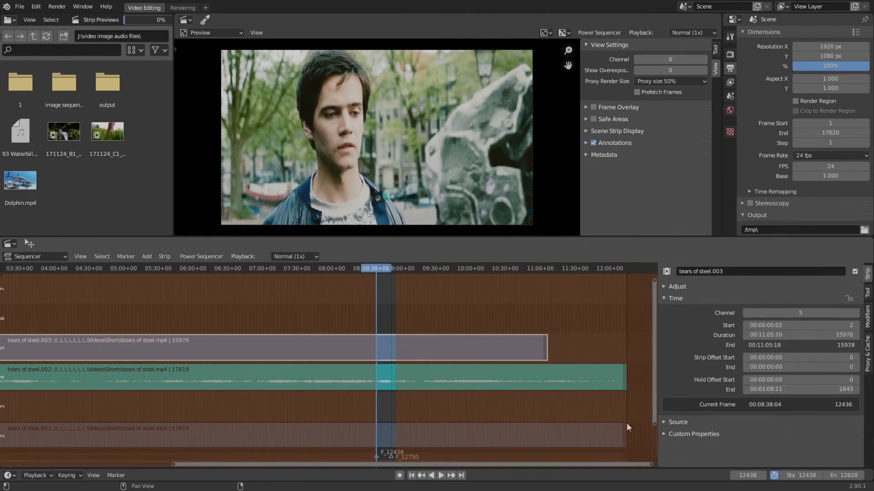
pyautogui.moveTo(761, 391); pyautogui.dragTo(853, 392)
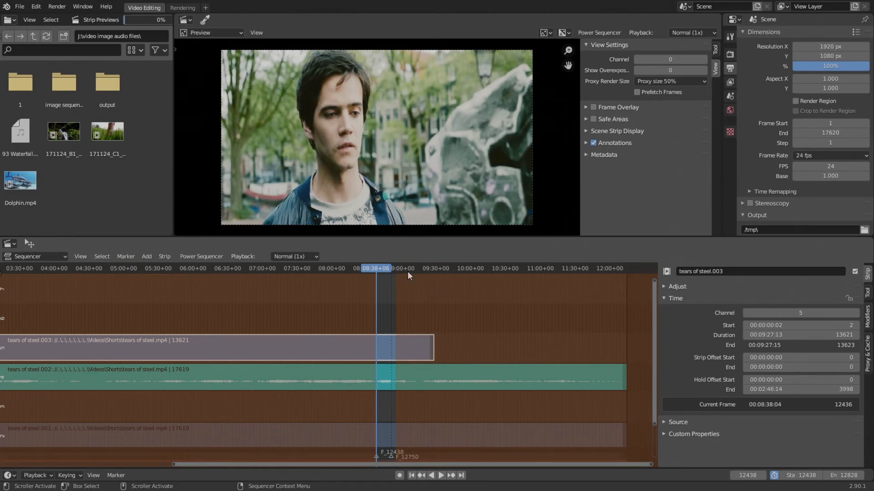
# Raise the channel 5 strip's Hold Offset End to 4869 frames, bringing its end close to the F_12750 marker
pyautogui.scroll(6, 395, 338)
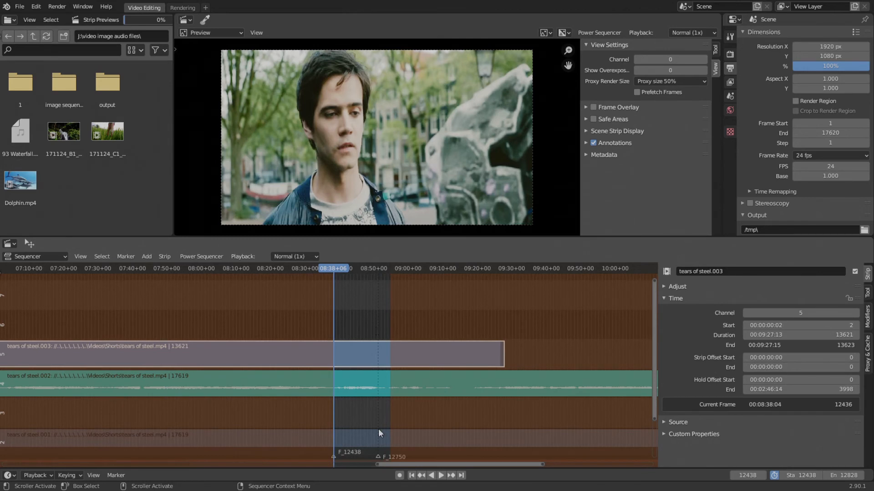
pyautogui.moveTo(814, 390); pyautogui.dragTo(856, 390)
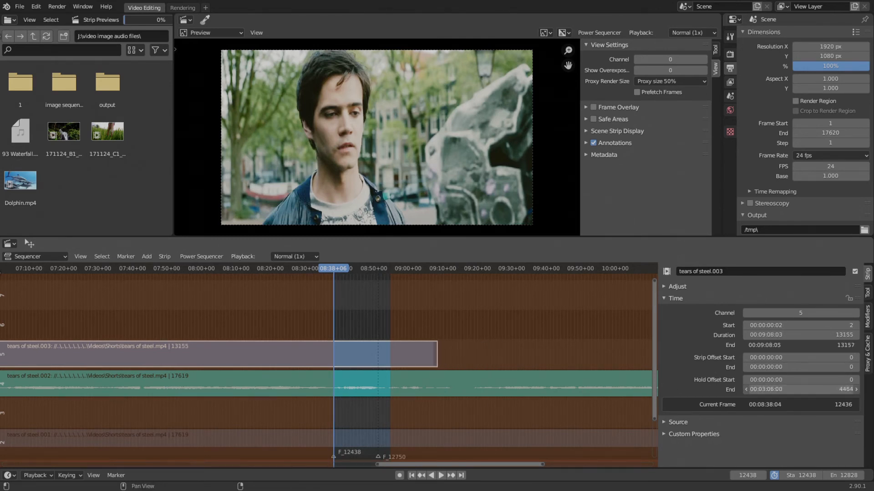
pyautogui.moveTo(775, 390); pyautogui.dragTo(824, 390)
pyautogui.scroll(7, 374, 342)
pyautogui.moveTo(367, 343); pyautogui.dragTo(278, 355, button='middle')
pyautogui.scroll(10, 220, 354)
pyautogui.scroll(6, 278, 355)
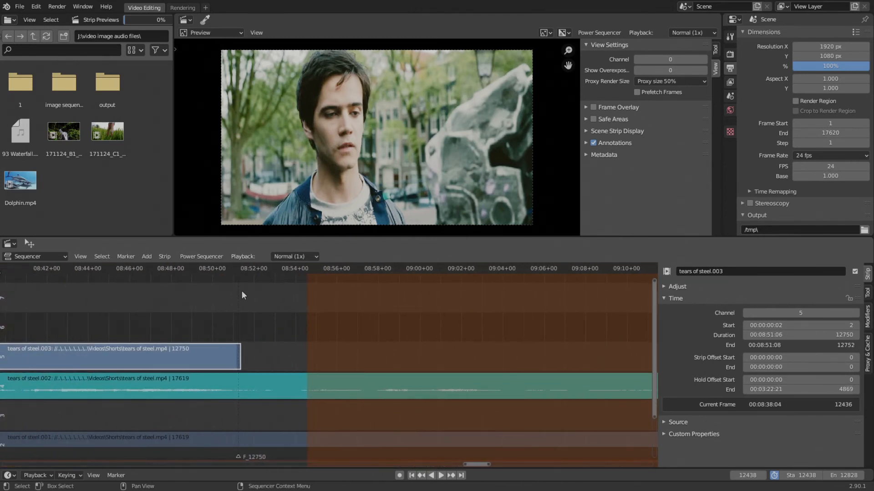
# Place the playhead at frame 12750 and set the strip's Hold Offset End to 4871 frames so it ends there
pyautogui.click(238, 270)
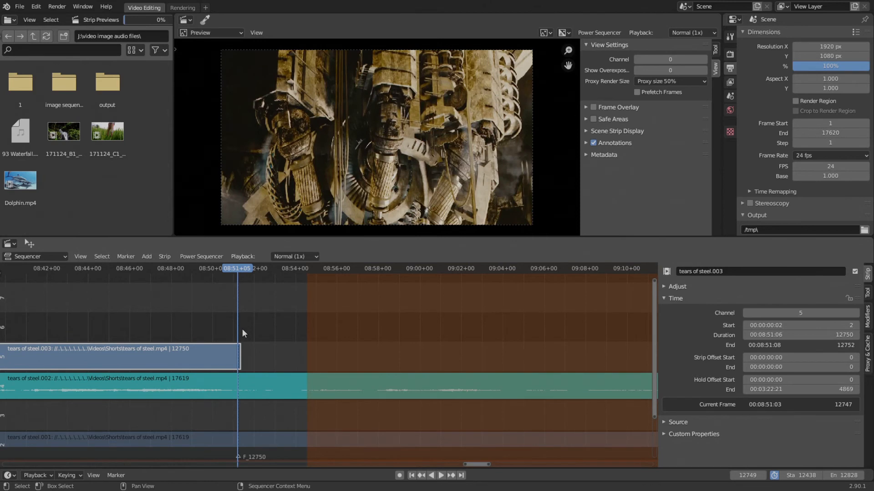
pyautogui.press('Right')
pyautogui.scroll(11, 337, 383)
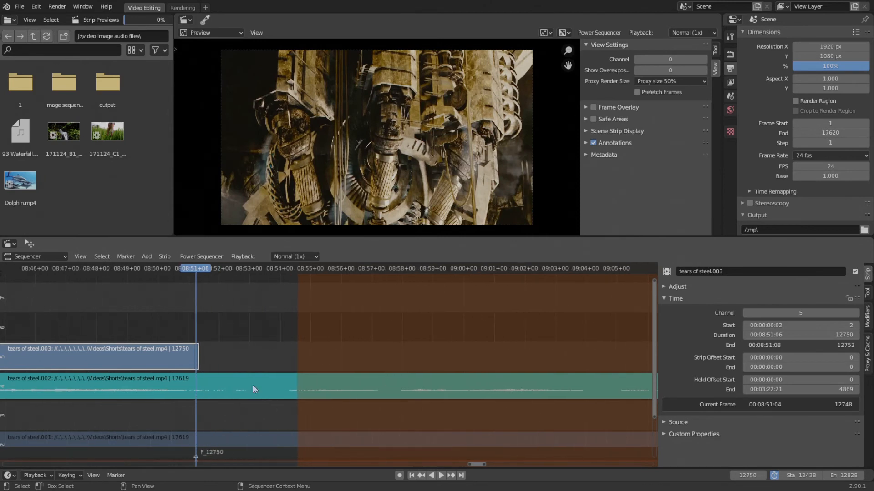
pyautogui.moveTo(251, 383); pyautogui.dragTo(392, 361, button='middle')
pyautogui.scroll(1, 393, 362)
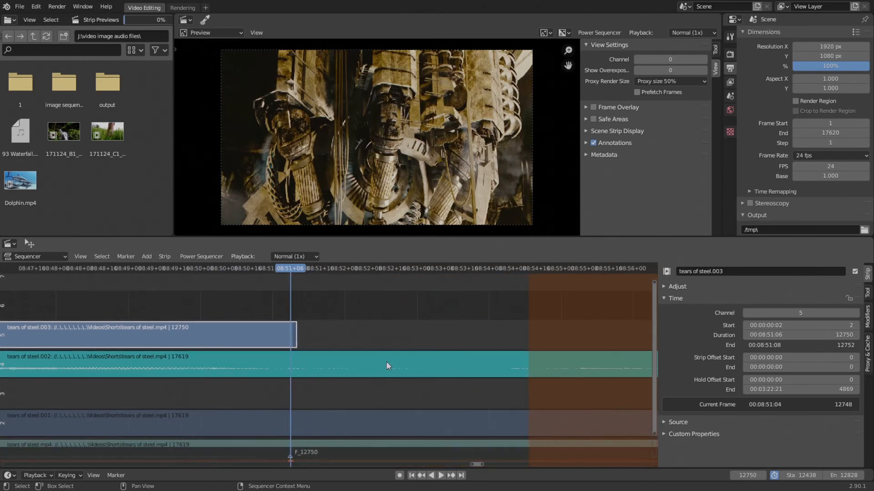
pyautogui.click(857, 389)
pyautogui.click(857, 390)
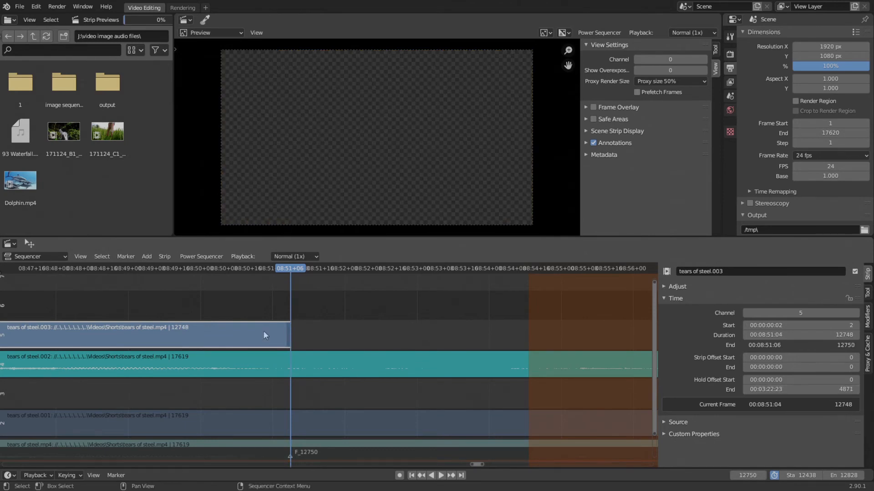
# Move the playhead back to the start of the preview range at frame 12438
pyautogui.scroll(-3, 247, 359)
pyautogui.scroll(-3, 248, 359)
pyautogui.moveTo(106, 336); pyautogui.dragTo(285, 332, button='middle')
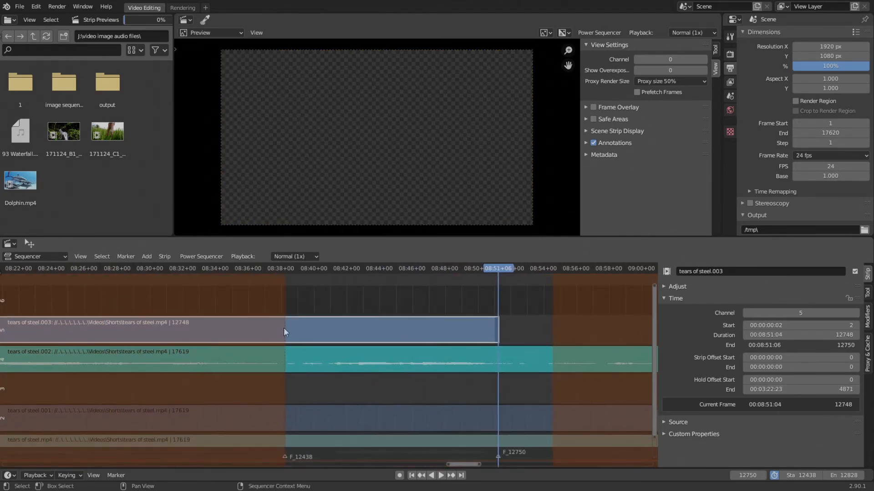
pyautogui.click(287, 269)
pyautogui.press('space')
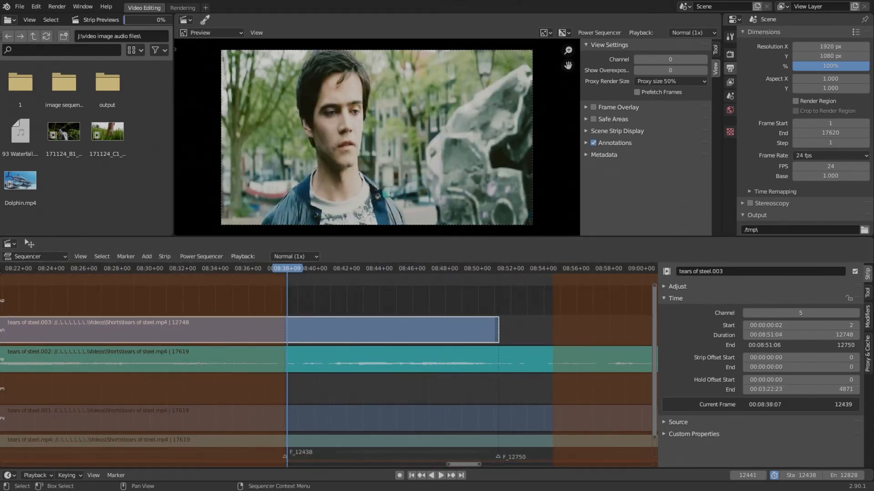
pyautogui.click(413, 476)
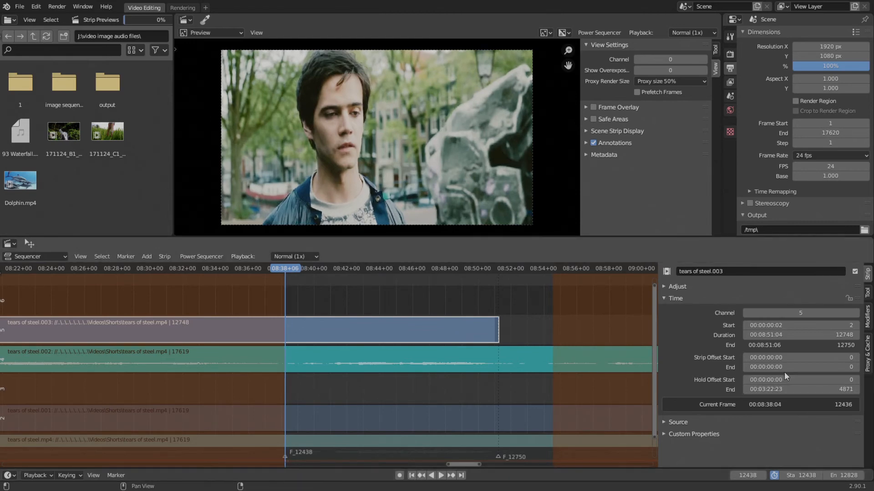
pyautogui.moveTo(789, 380)
pyautogui.mouseDown()
pyautogui.moveTo(819, 380)
pyautogui.moveTo(789, 380)
pyautogui.mouseUp()
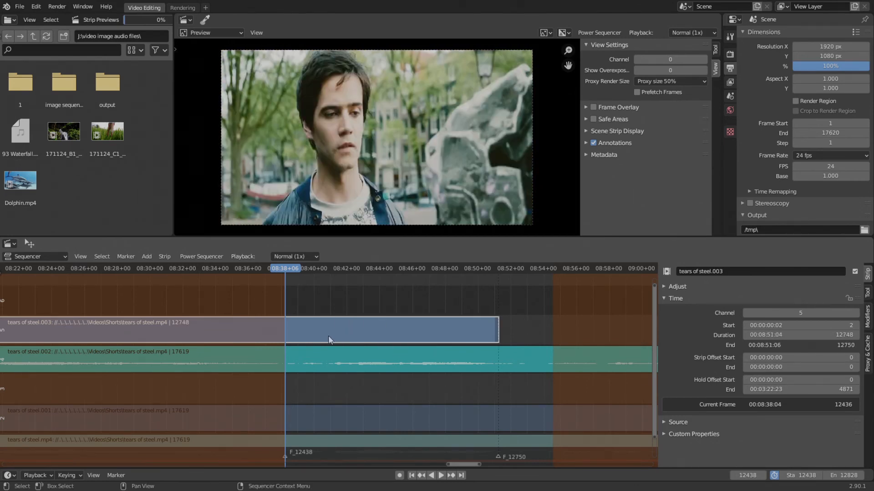
# Examine the untrimmed portion of the channel 5 video strip ahead of the F_12438 marker
pyautogui.scroll(-6, 329, 337)
pyautogui.moveTo(224, 390); pyautogui.dragTo(369, 365, button='middle')
pyautogui.scroll(-6, 184, 355)
pyautogui.moveTo(112, 338); pyautogui.dragTo(309, 338, button='middle')
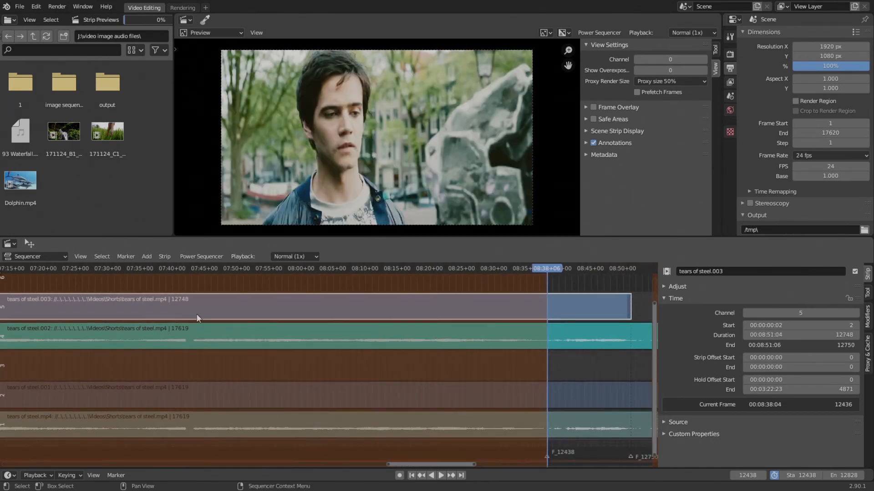
pyautogui.scroll(-2, 216, 339)
pyautogui.scroll(-6, 262, 345)
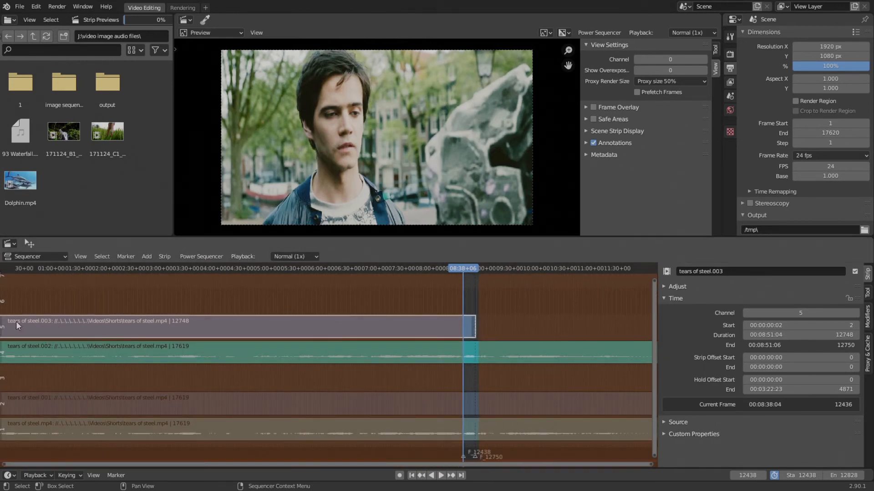
pyautogui.scroll(3, 427, 341)
pyautogui.scroll(4, 337, 354)
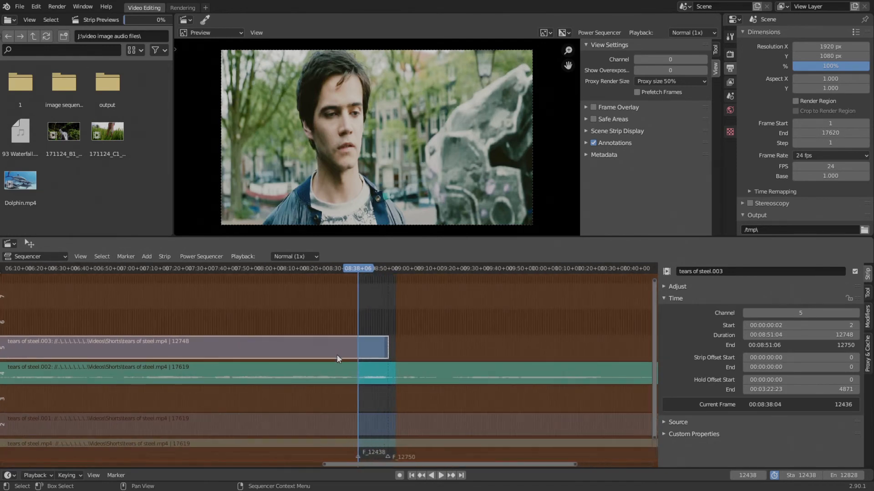
pyautogui.moveTo(336, 354); pyautogui.dragTo(295, 343, button='middle')
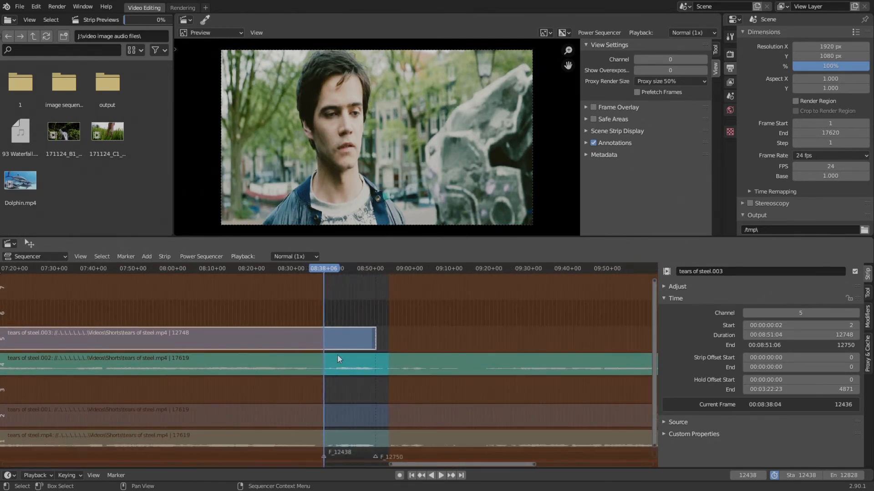
pyautogui.scroll(1, 274, 378)
pyautogui.moveTo(275, 378); pyautogui.dragTo(316, 365, button='middle')
pyautogui.scroll(1, 285, 377)
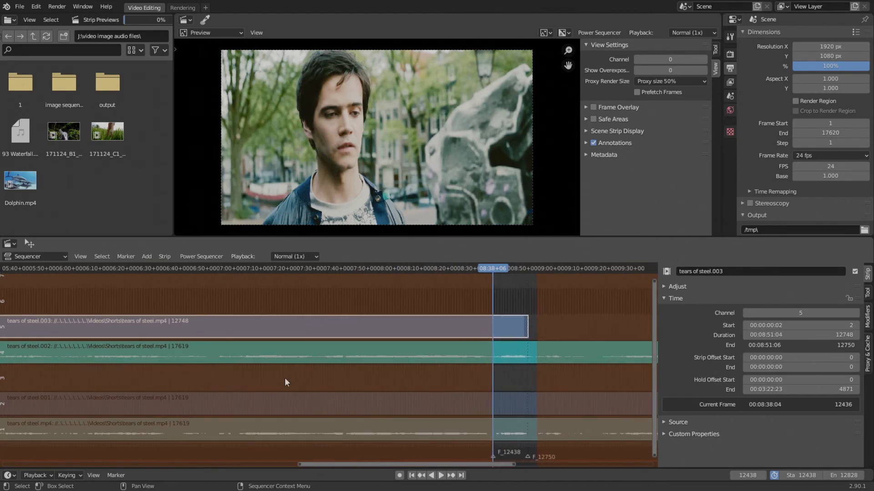
pyautogui.scroll(-3, 249, 383)
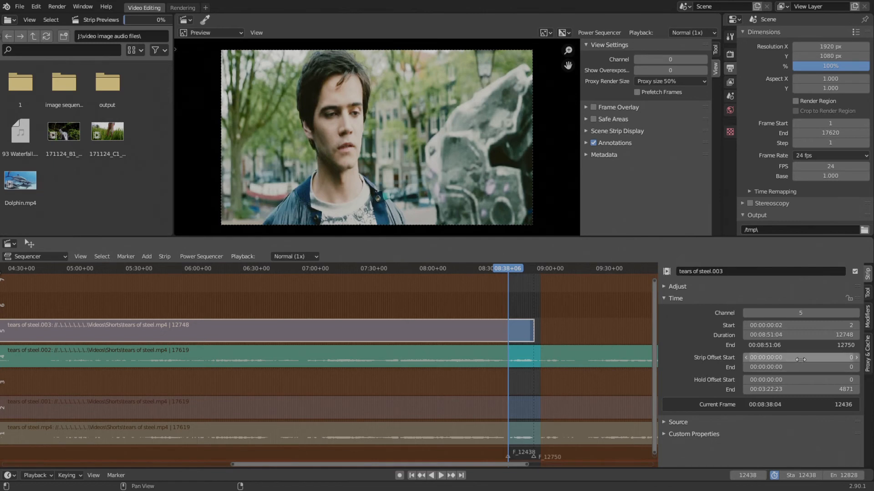
# Trim the beginning of the channel 5 video strip by raising its Strip Offset Start to 3356 frames
pyautogui.moveTo(800, 360); pyautogui.dragTo(829, 359)
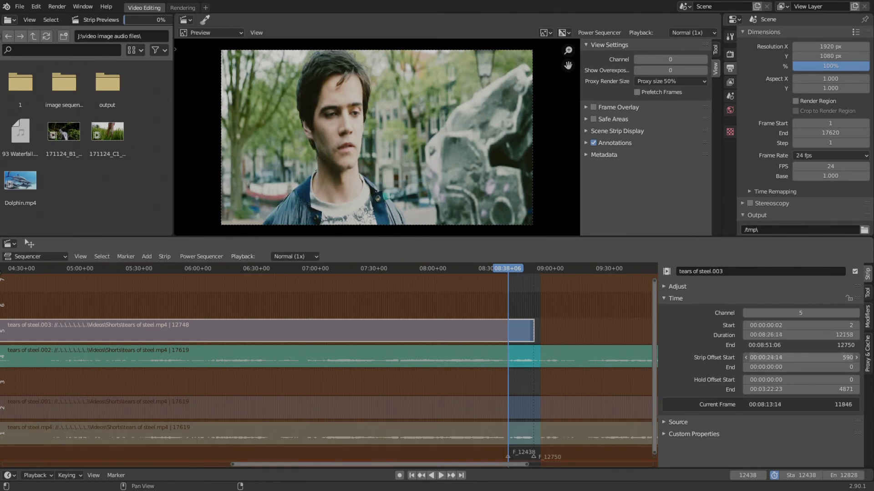
pyautogui.moveTo(828, 358); pyautogui.dragTo(858, 357)
pyautogui.scroll(-6, 160, 344)
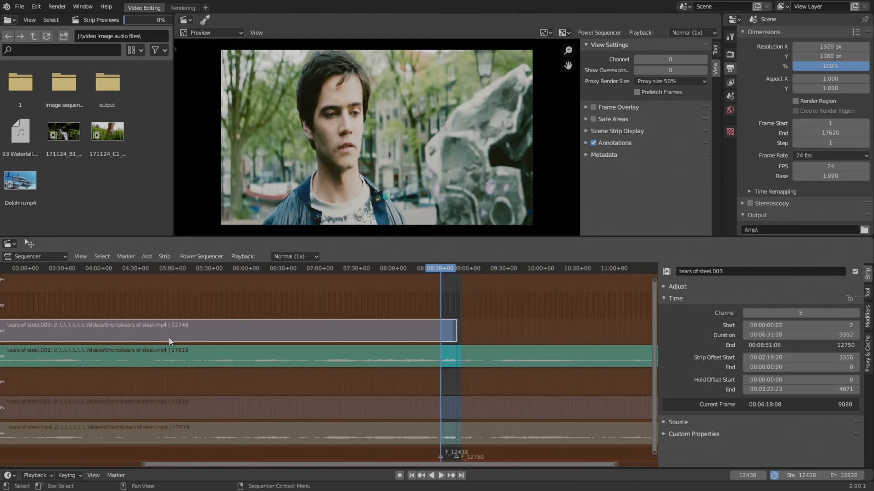
pyautogui.moveTo(168, 339); pyautogui.dragTo(254, 335, button='middle')
# Increase the channel 5 video strip's Strip Offset Start to 10000 frames
pyautogui.click(815, 358)
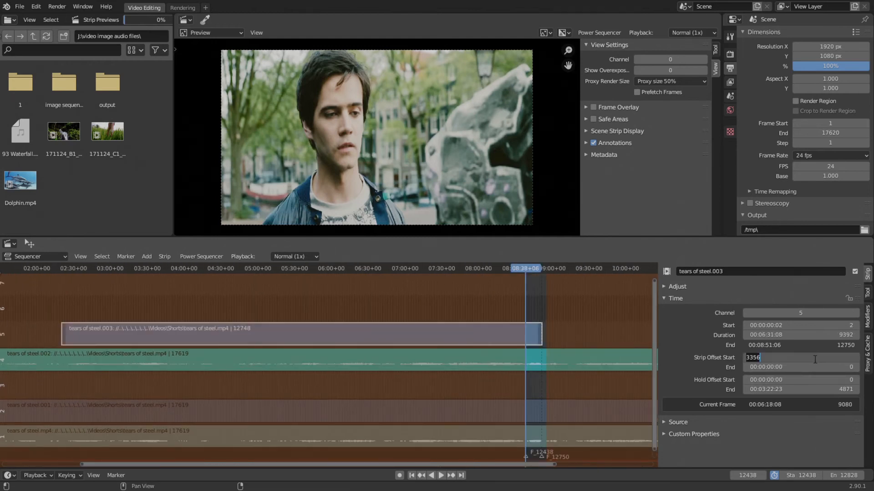
pyautogui.write('4257')
pyautogui.press('Return')
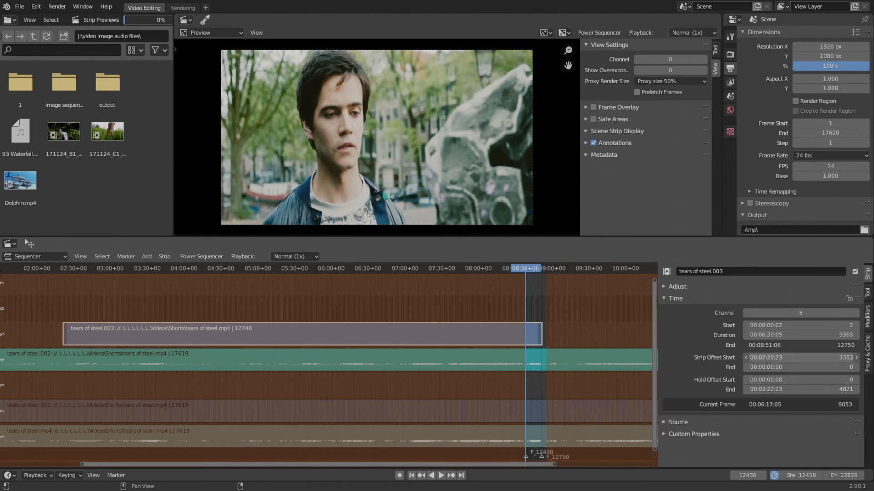
pyautogui.moveTo(782, 357); pyautogui.dragTo(863, 358)
pyautogui.moveTo(782, 357); pyautogui.dragTo(805, 358)
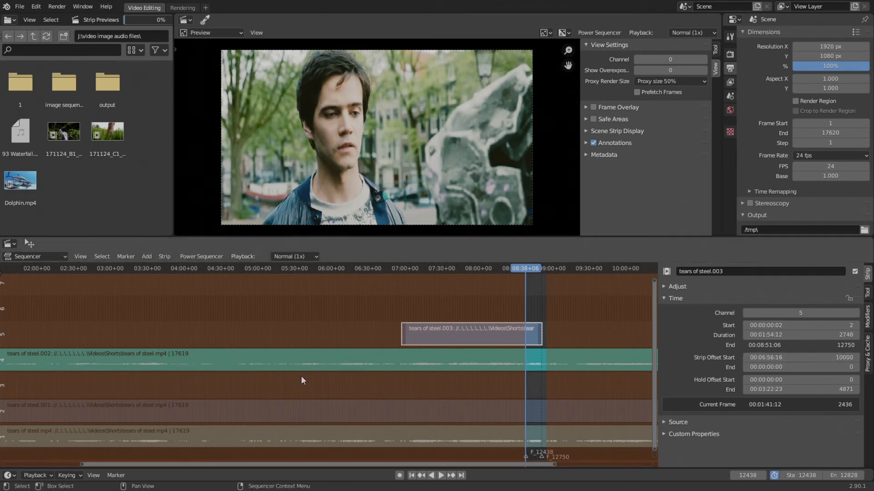
pyautogui.scroll(8, 508, 327)
pyautogui.moveTo(494, 333); pyautogui.dragTo(220, 336, button='middle')
pyautogui.scroll(7, 221, 335)
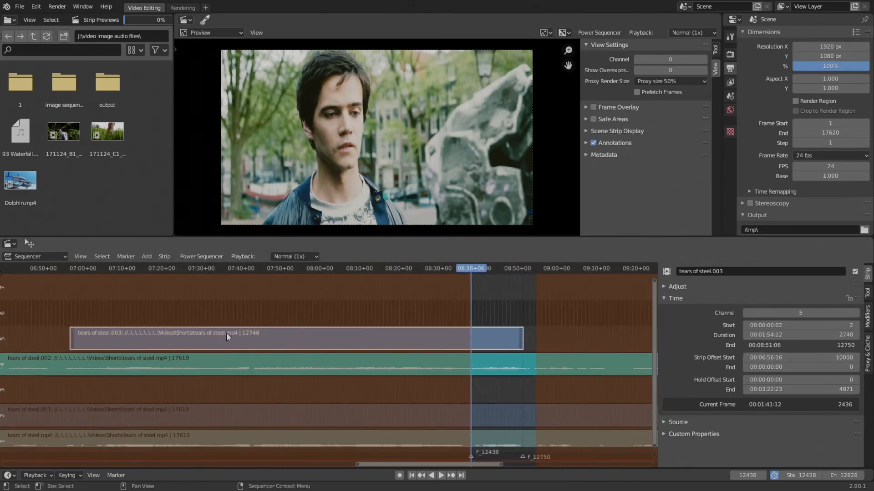
# Raise the channel 5 video strip's Strip Offset Start to 12423 frames, bringing its beginning close to the F_12438 marker
pyautogui.moveTo(348, 323); pyautogui.dragTo(206, 323, button='middle')
pyautogui.scroll(1, 206, 324)
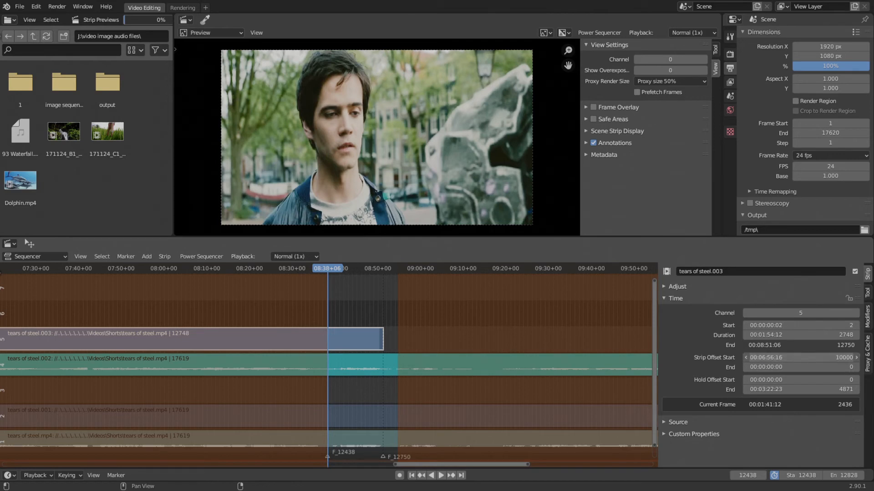
pyautogui.click(819, 361)
pyautogui.press('Return')
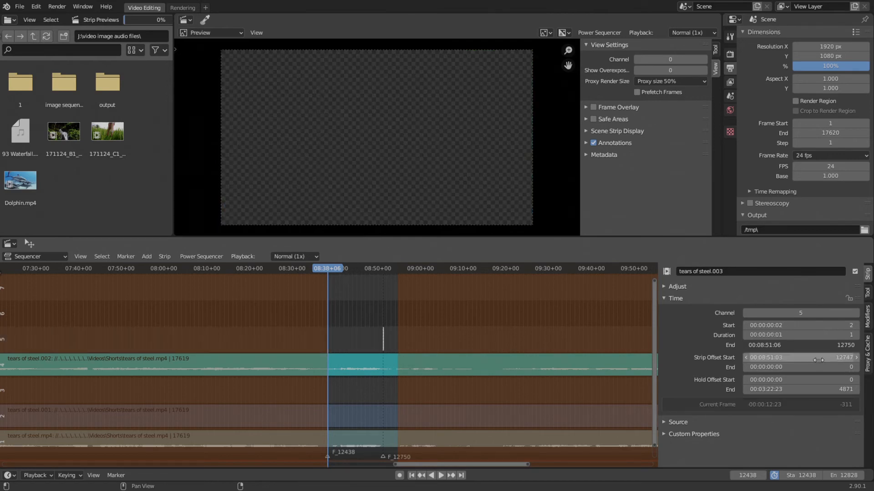
pyautogui.moveTo(818, 360); pyautogui.dragTo(688, 360)
pyautogui.scroll(3, 234, 354)
pyautogui.moveTo(340, 357); pyautogui.dragTo(363, 364, button='middle')
pyautogui.scroll(2, 341, 362)
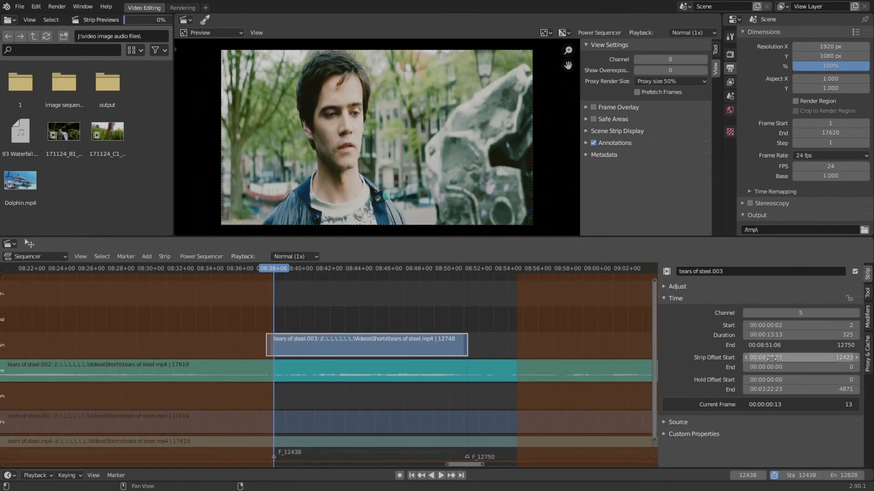
# Fine-tune the channel 5 video strip's Strip Offset Start to 12434 frames
pyautogui.click(824, 360)
pyautogui.click(831, 359)
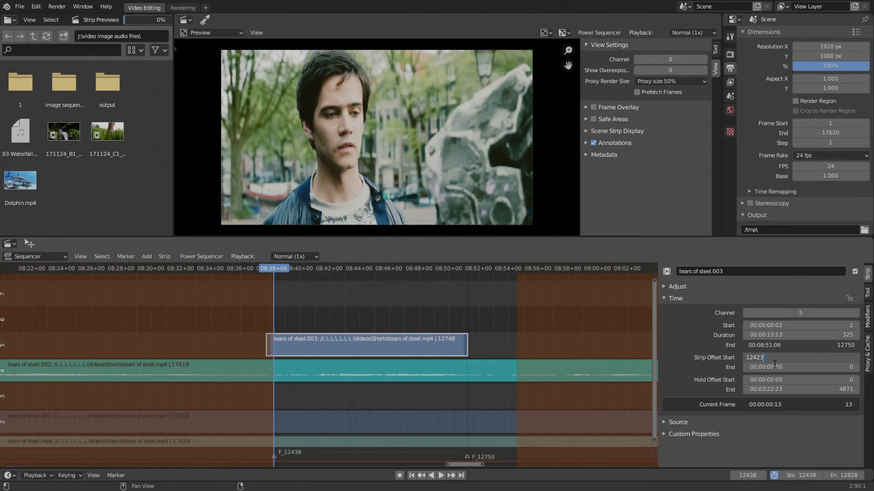
pyautogui.click(708, 359)
pyautogui.moveTo(801, 357); pyautogui.dragTo(809, 357)
pyautogui.scroll(7, 372, 357)
pyautogui.moveTo(319, 360); pyautogui.dragTo(455, 364, button='middle')
pyautogui.scroll(8, 343, 365)
pyautogui.scroll(5, 454, 364)
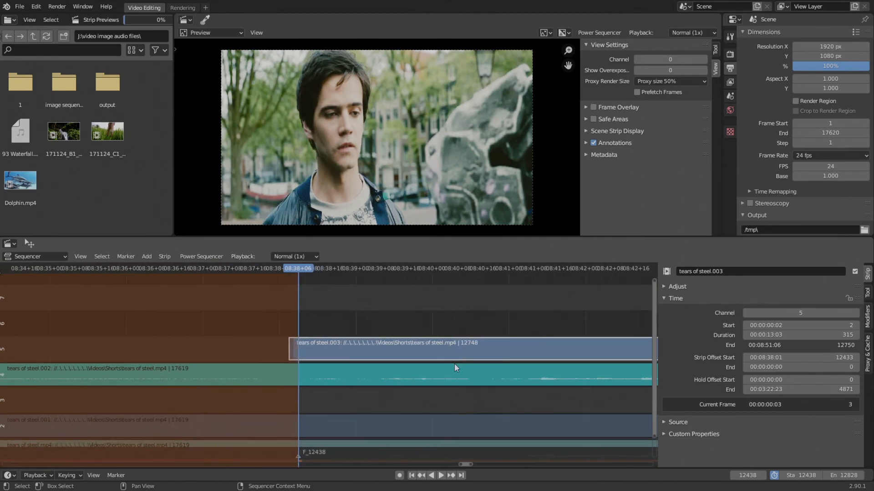
pyautogui.scroll(1, 455, 364)
pyautogui.moveTo(800, 358); pyautogui.dragTo(823, 359)
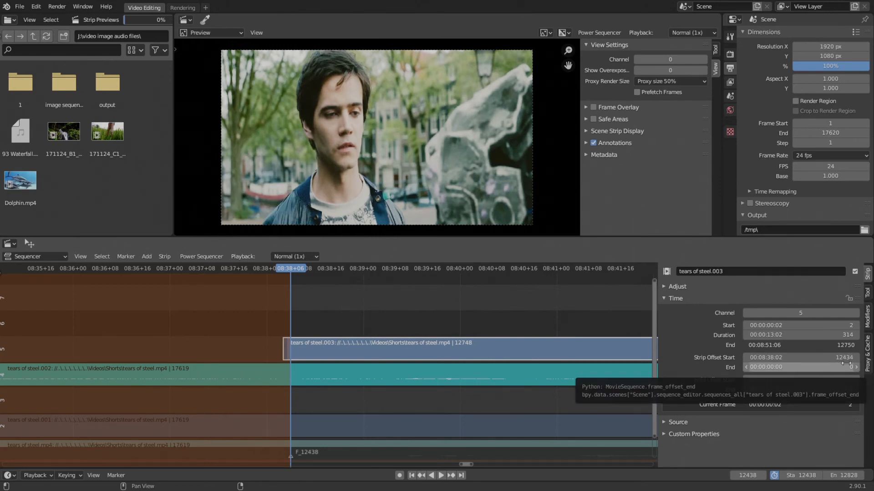
# Set the channel 5 video strip's Strip Offset Start to 12436 frames so it begins exactly at the F_12438 marker
pyautogui.scroll(5, 450, 339)
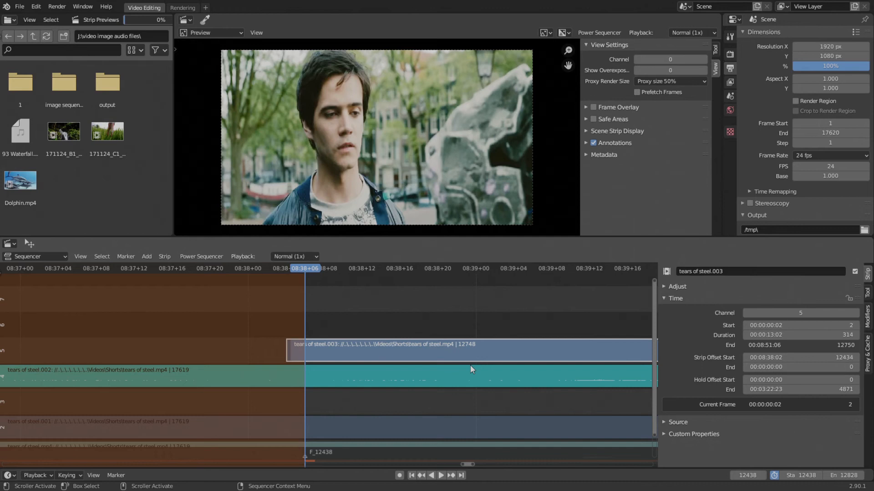
pyautogui.moveTo(524, 357); pyautogui.dragTo(488, 351, button='middle')
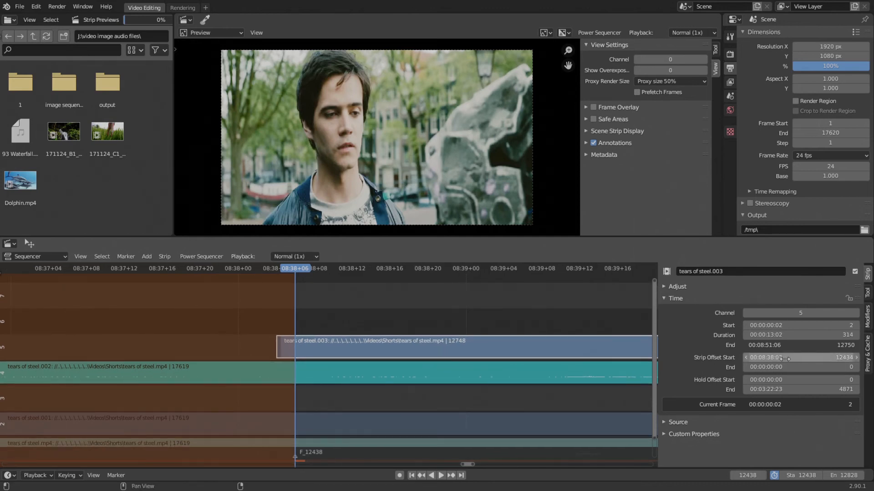
pyautogui.moveTo(785, 359); pyautogui.dragTo(861, 362)
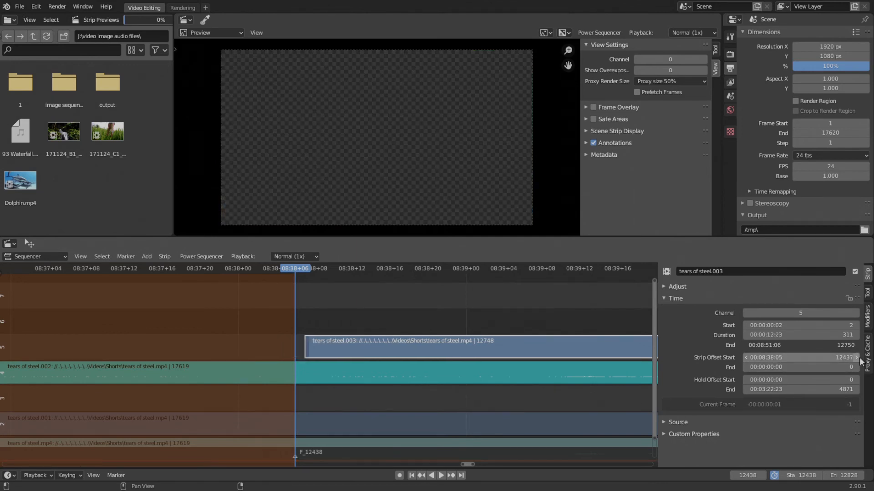
pyautogui.click(746, 358)
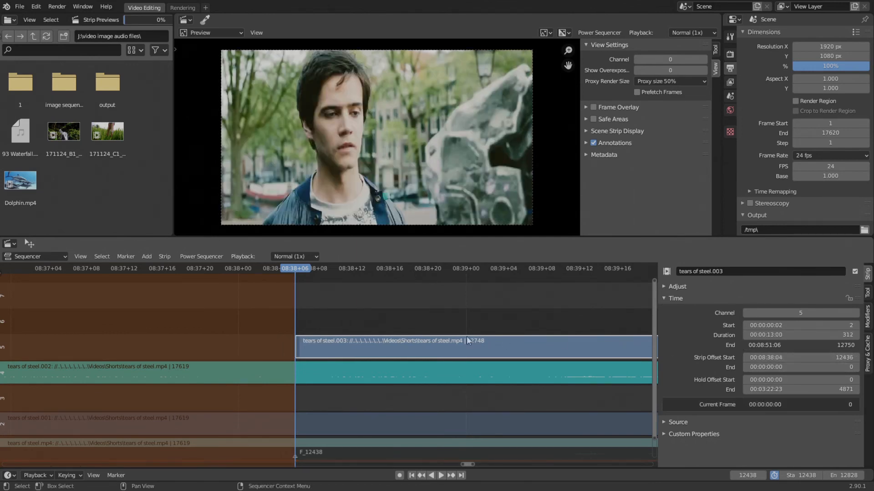
# Play back the trimmed channel 5 video strip from frame 12438 to review its content between the two markers
pyautogui.moveTo(468, 340); pyautogui.dragTo(334, 348, button='middle')
pyautogui.scroll(-7, 346, 355)
pyautogui.moveTo(503, 385)
pyautogui.mouseDown(button='middle')
pyautogui.moveTo(425, 354)
pyautogui.moveTo(445, 344)
pyautogui.moveTo(356, 362)
pyautogui.moveTo(266, 361)
pyautogui.mouseUp(button='middle')
pyautogui.scroll(-10, 432, 349)
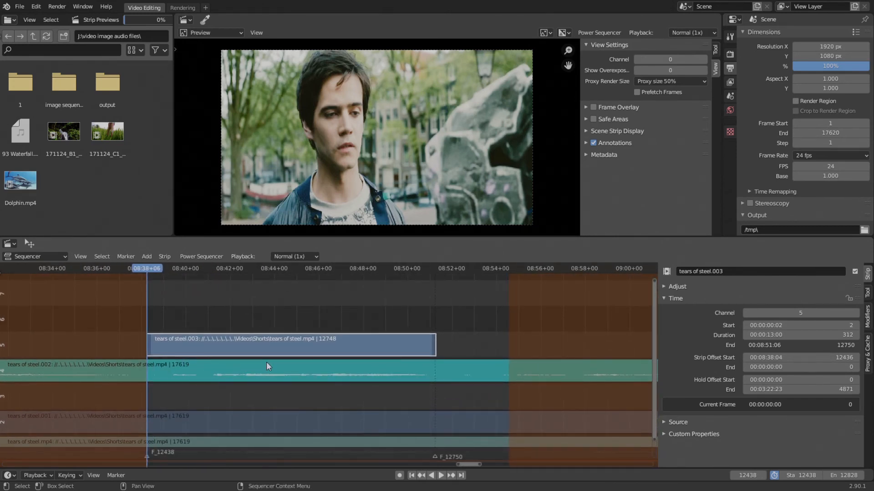
pyautogui.press('space')
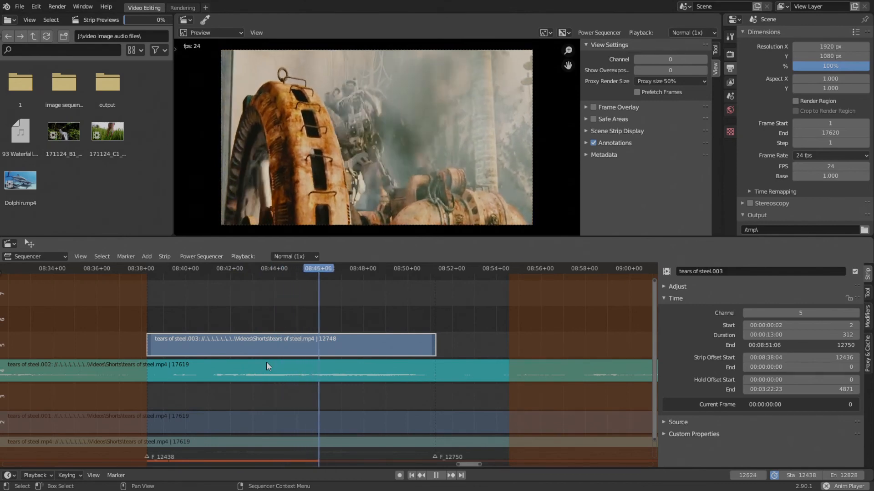
pyautogui.press('space')
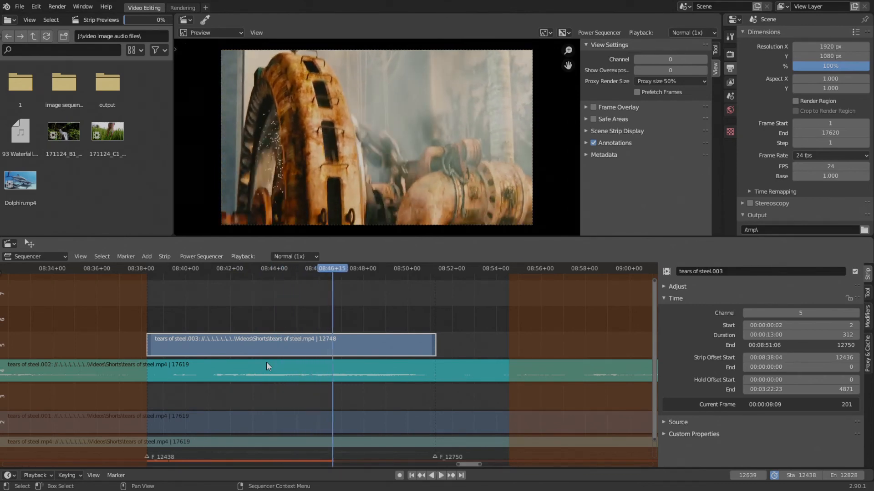
# Split the channel 4 audio strip at the preview range's start, frame 12438, and delete the portion before it
pyautogui.click(266, 362)
pyautogui.moveTo(288, 360); pyautogui.dragTo(409, 355, button='middle')
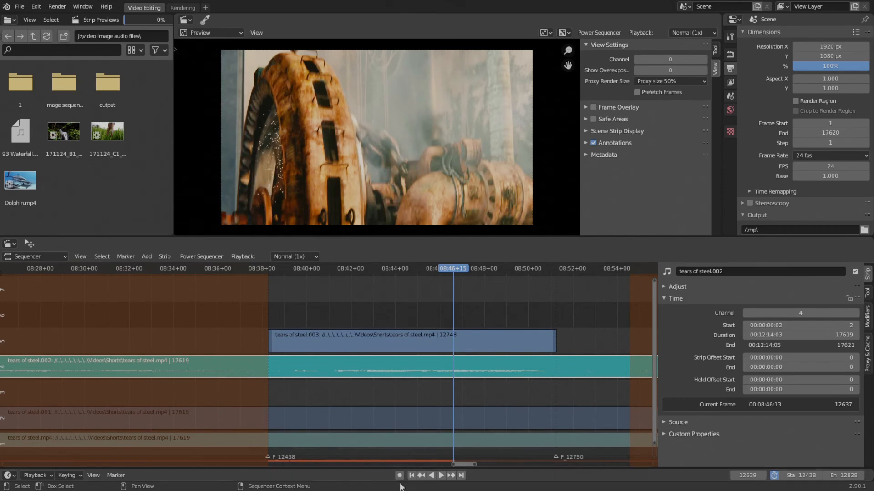
pyautogui.click(411, 475)
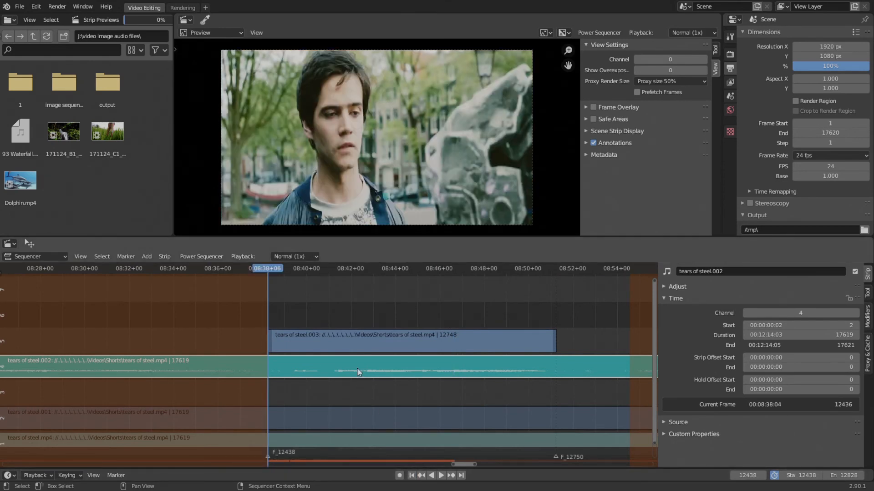
pyautogui.press('k')
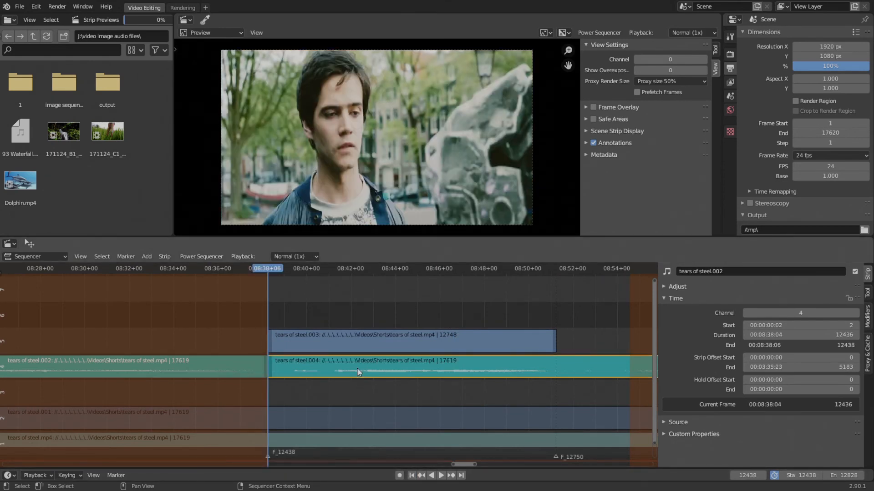
pyautogui.click(191, 368)
pyautogui.press('Delete')
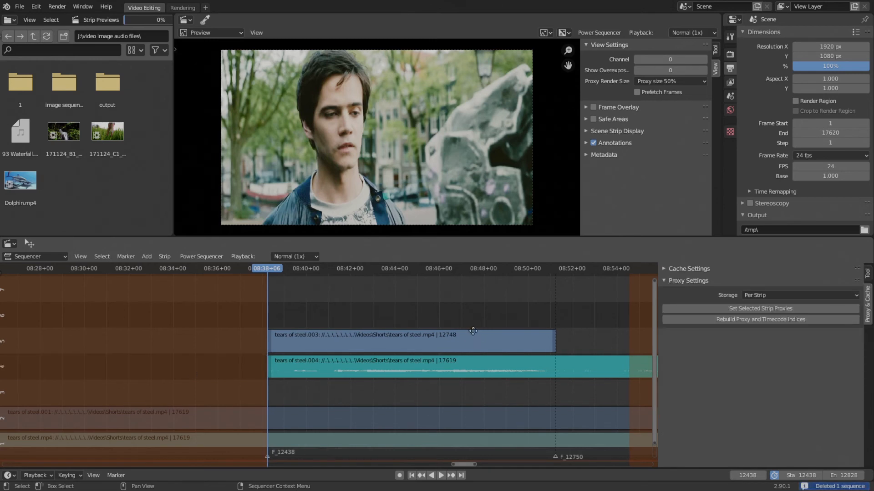
# Split the channel 4 audio strip at frame 12750 and delete the portion after it
pyautogui.moveTo(492, 331); pyautogui.dragTo(375, 327, button='middle')
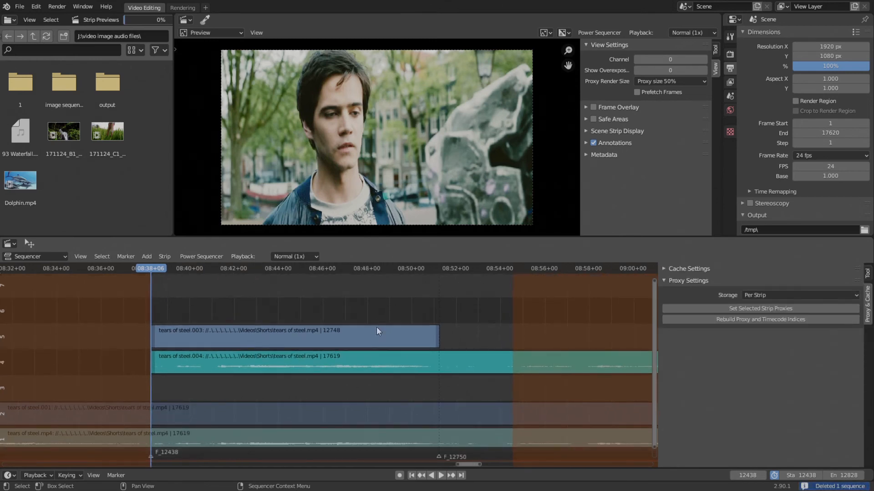
pyautogui.click(748, 475)
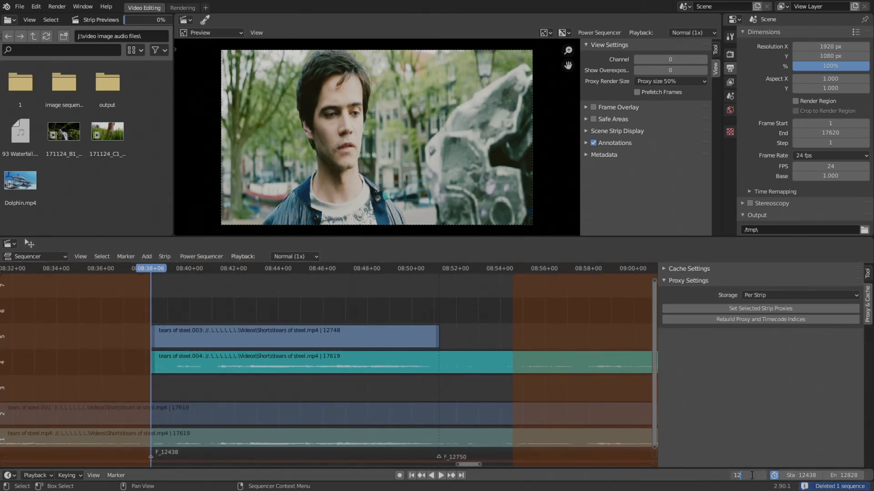
pyautogui.write('7')
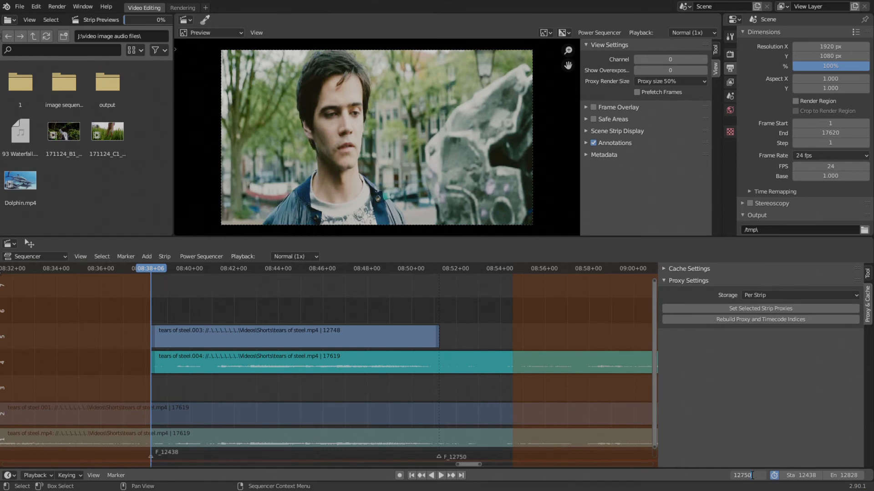
pyautogui.write('50')
pyautogui.press('Return')
pyautogui.click(476, 365)
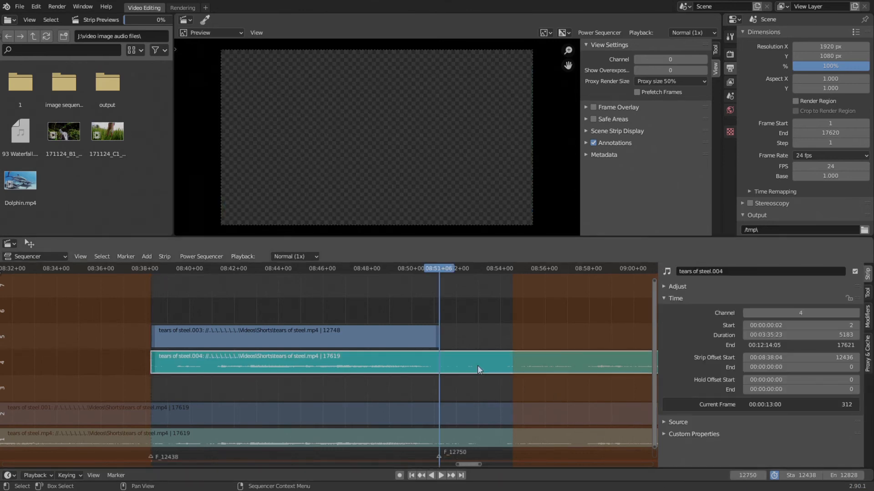
pyautogui.press('k')
pyautogui.moveTo(477, 365); pyautogui.dragTo(381, 370, button='middle')
pyautogui.press('Delete')
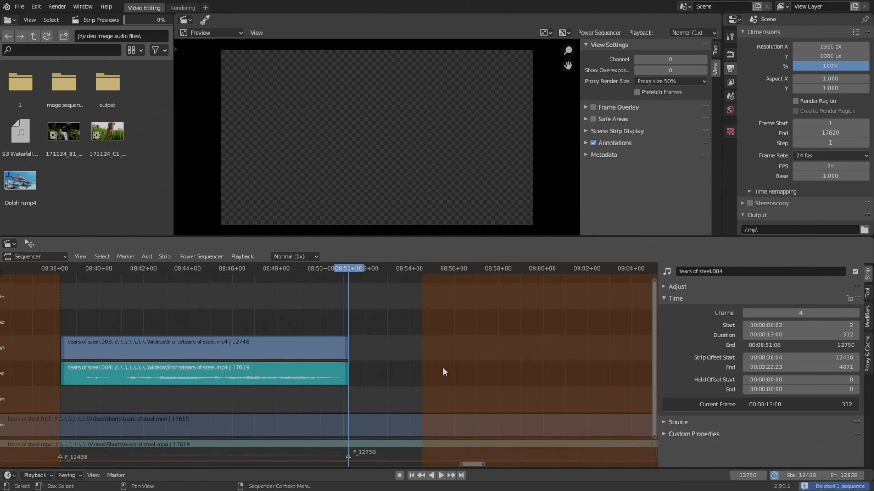
# Add a Speed Control effect strip to the trimmed channel 5 video strip, with the playhead at frame 12467
pyautogui.moveTo(134, 378); pyautogui.dragTo(206, 377, button='middle')
pyautogui.click(233, 354)
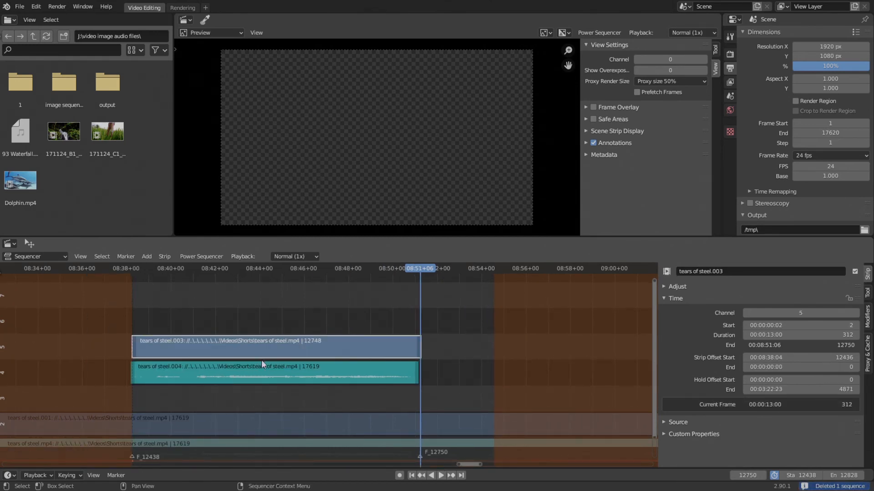
pyautogui.moveTo(261, 359); pyautogui.dragTo(344, 369, button='middle')
pyautogui.click(322, 367)
pyautogui.scroll(2, 344, 368)
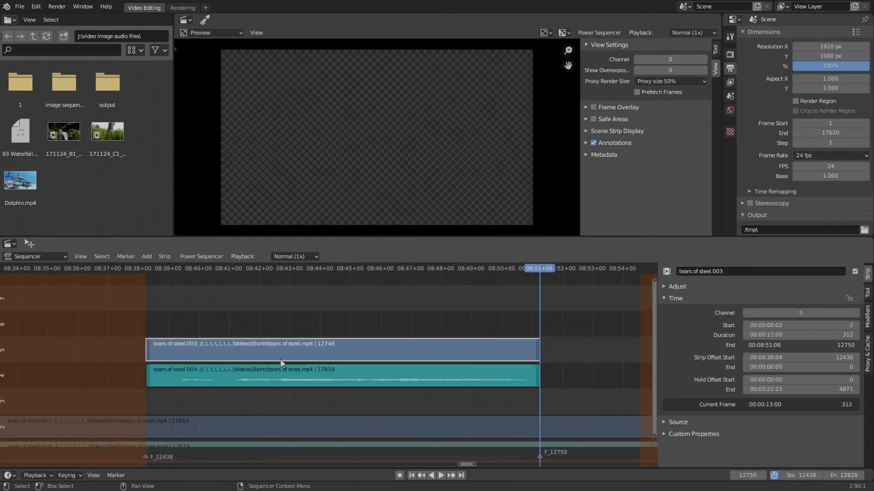
pyautogui.moveTo(289, 363)
pyautogui.mouseDown(button='middle')
pyautogui.moveTo(266, 362)
pyautogui.moveTo(328, 366)
pyautogui.moveTo(292, 369)
pyautogui.mouseUp(button='middle')
pyautogui.scroll(2, 329, 365)
pyautogui.moveTo(193, 268); pyautogui.dragTo(169, 273)
pyautogui.hotkey('shift', 'a')
pyautogui.moveTo(201, 365)
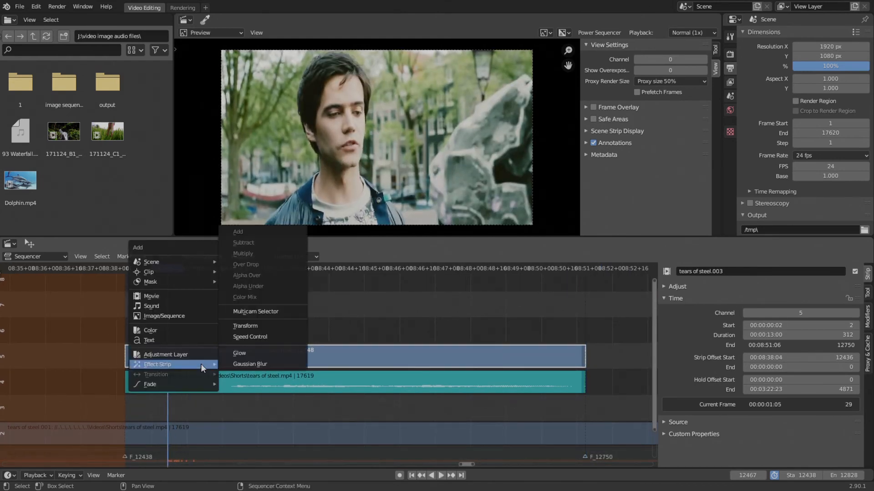
pyautogui.click(286, 337)
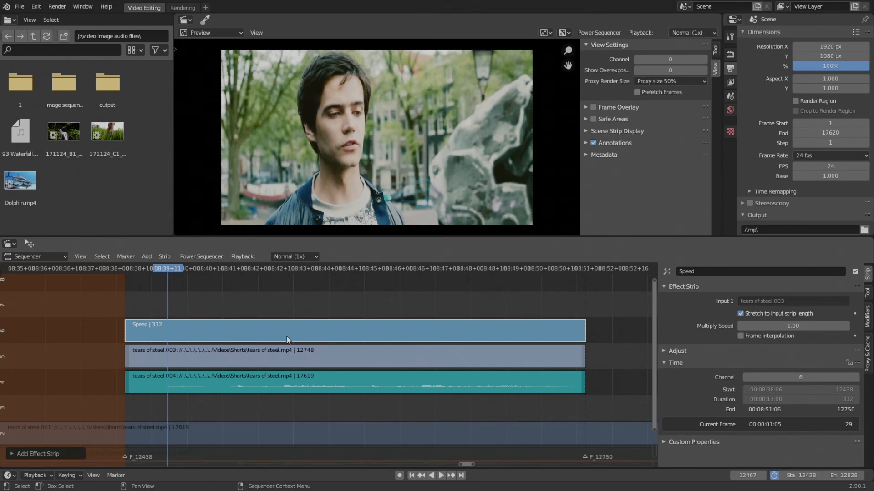
# Mute and unmute the Speed effect strip, and play the sequence from frame 12467 to check the effect
pyautogui.press('h')
pyautogui.press('h')
pyautogui.press('space')
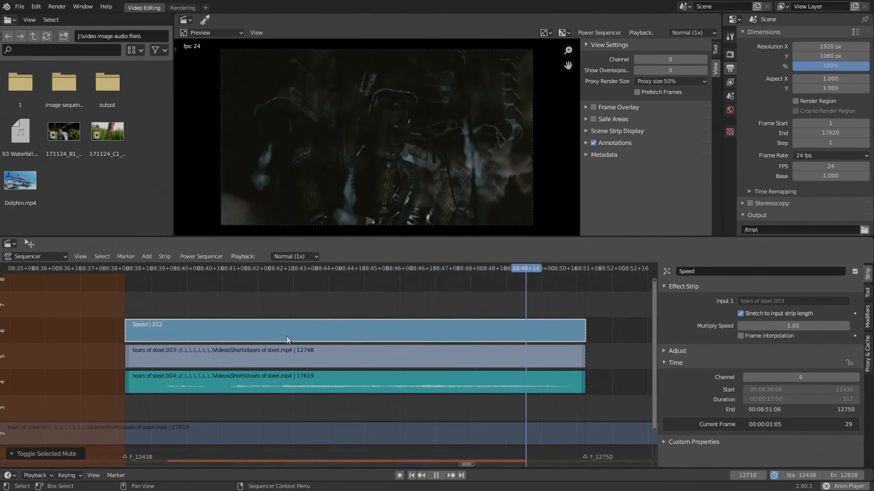
pyautogui.press('space')
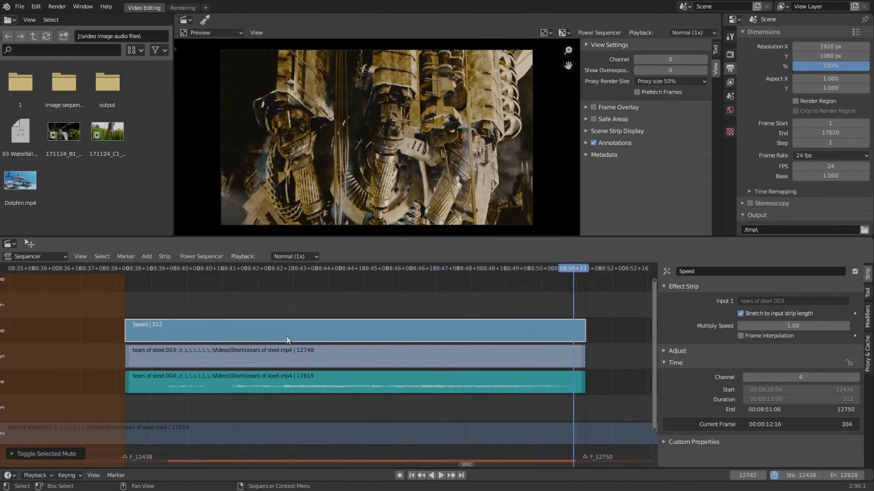
# Change the scene's frame rate to 30 fps
pyautogui.moveTo(326, 353); pyautogui.dragTo(246, 351, button='middle')
pyautogui.moveTo(436, 386); pyautogui.dragTo(341, 392, button='middle')
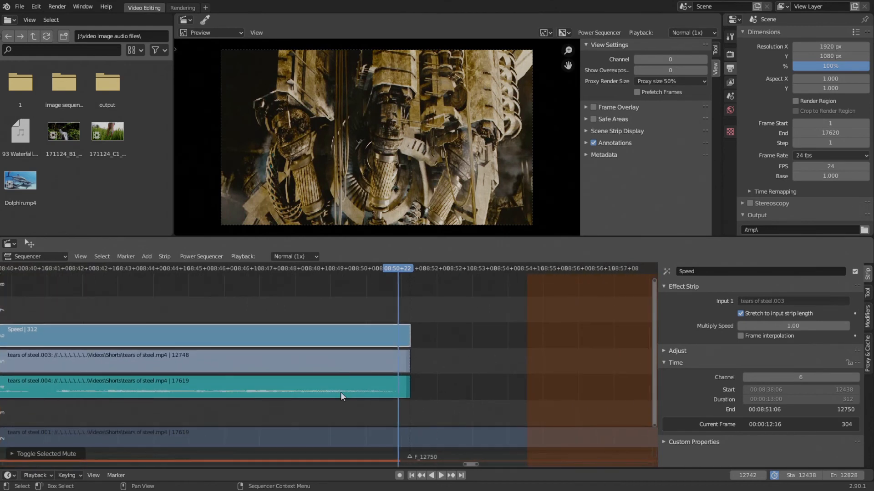
pyautogui.scroll(-2, 341, 392)
pyautogui.moveTo(411, 389); pyautogui.dragTo(361, 384, button='middle')
pyautogui.scroll(-3, 307, 369)
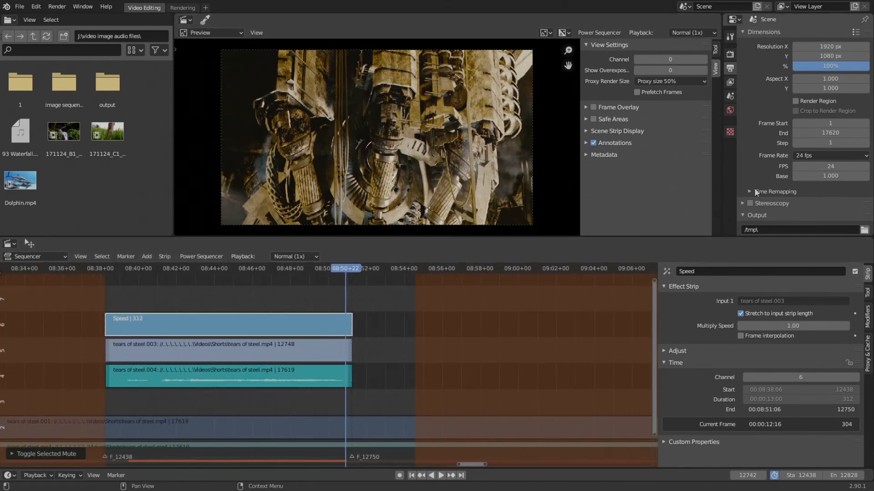
pyautogui.click(814, 154)
pyautogui.click(815, 206)
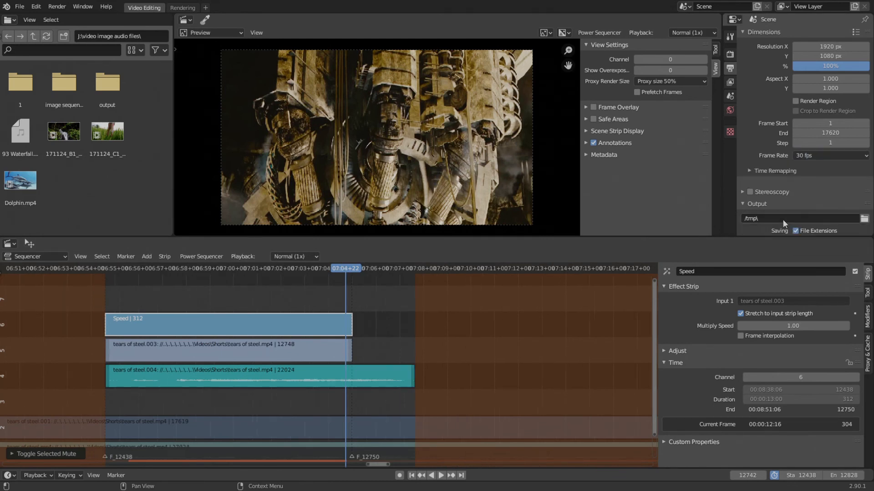
# Extend the end of the channel 5 tears of steel video strip to the end of the preview range at frame 12828
pyautogui.scroll(2, 367, 392)
pyautogui.moveTo(383, 390); pyautogui.dragTo(287, 391, button='middle')
pyautogui.scroll(2, 269, 391)
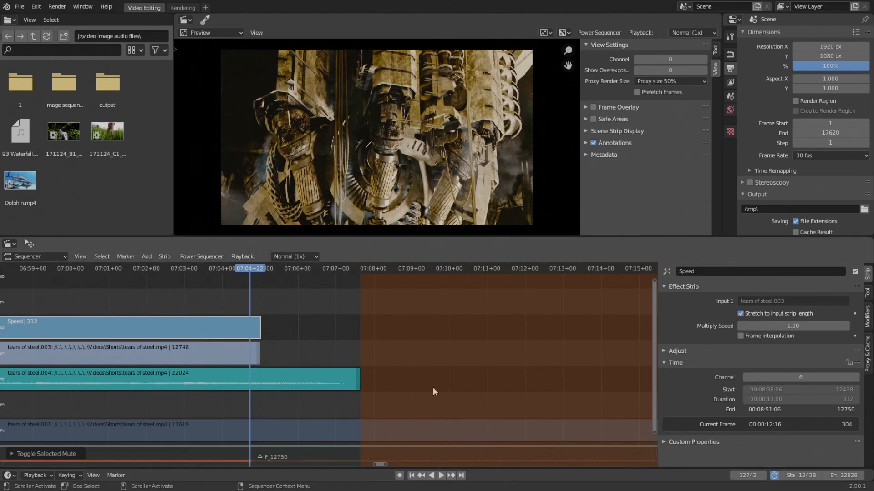
pyautogui.click(462, 476)
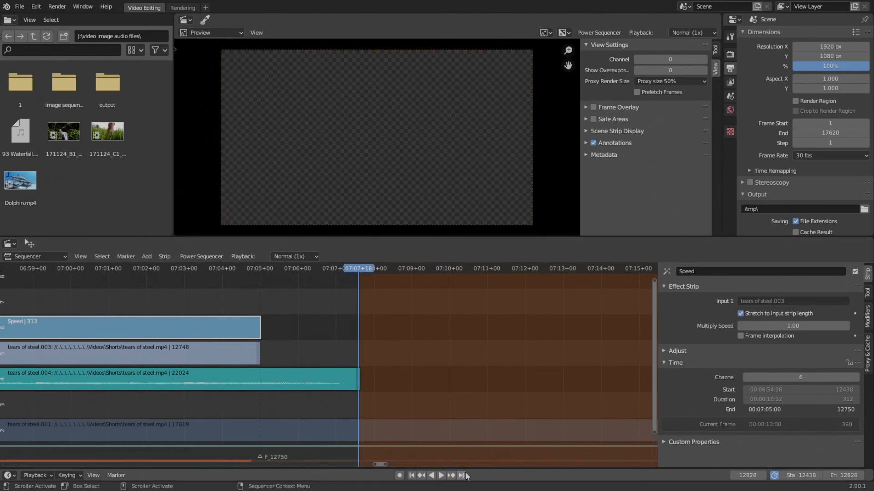
pyautogui.click(258, 355)
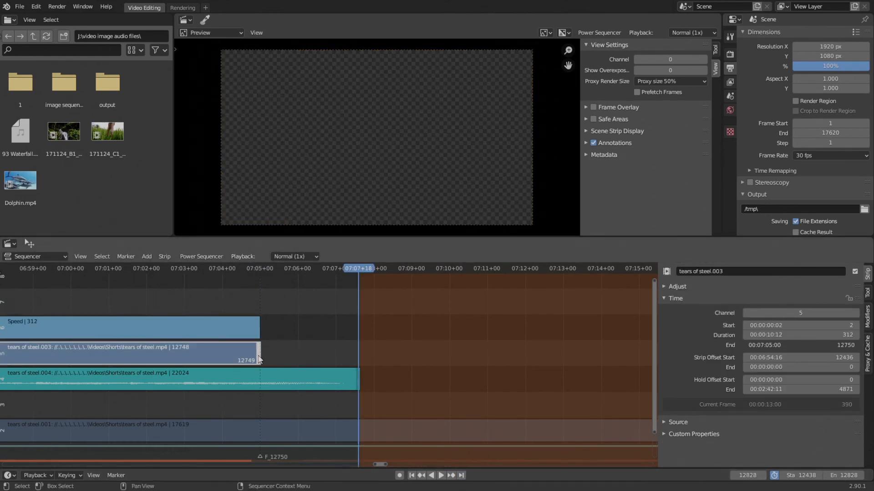
pyautogui.moveTo(259, 358); pyautogui.dragTo(260, 354)
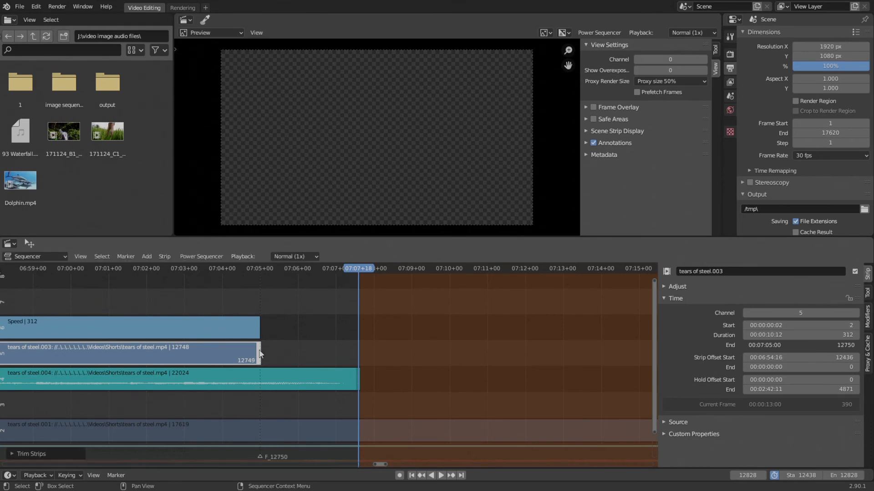
pyautogui.hotkey('shift', 's')
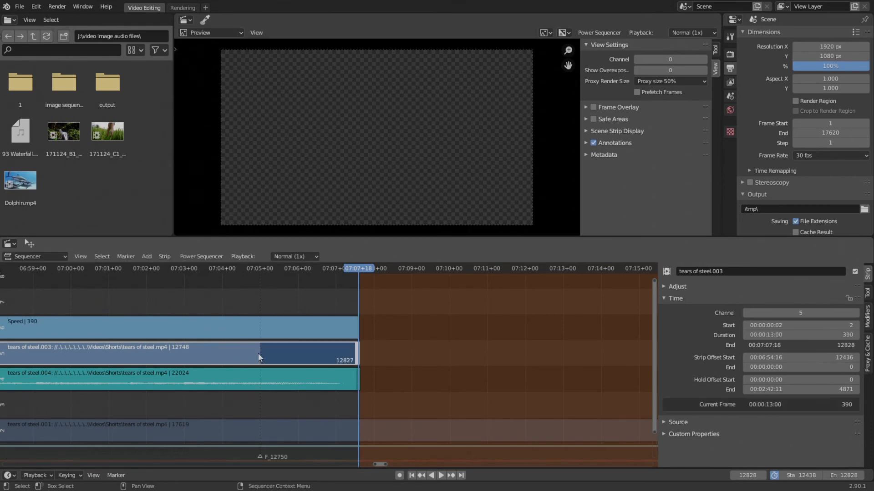
pyautogui.press('KP_Decimal')
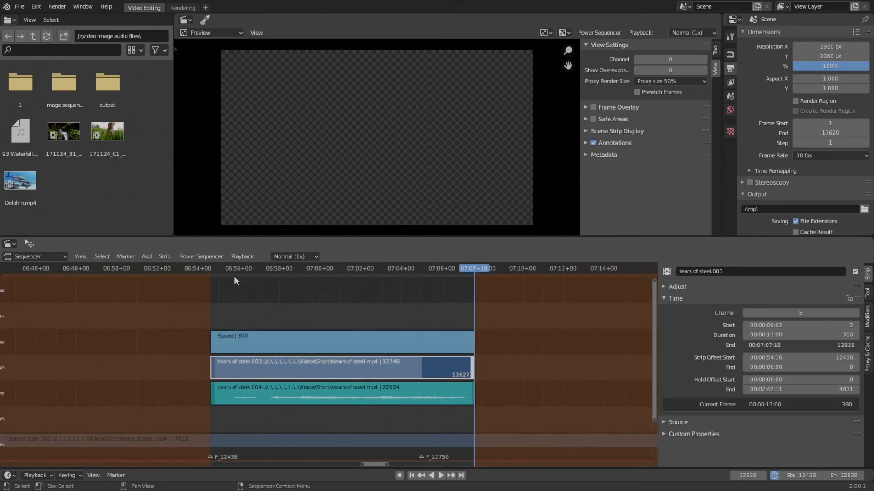
# Play the sequence from frame 12470 to check the extended video strip against its audio
pyautogui.click(232, 270)
pyautogui.press('space')
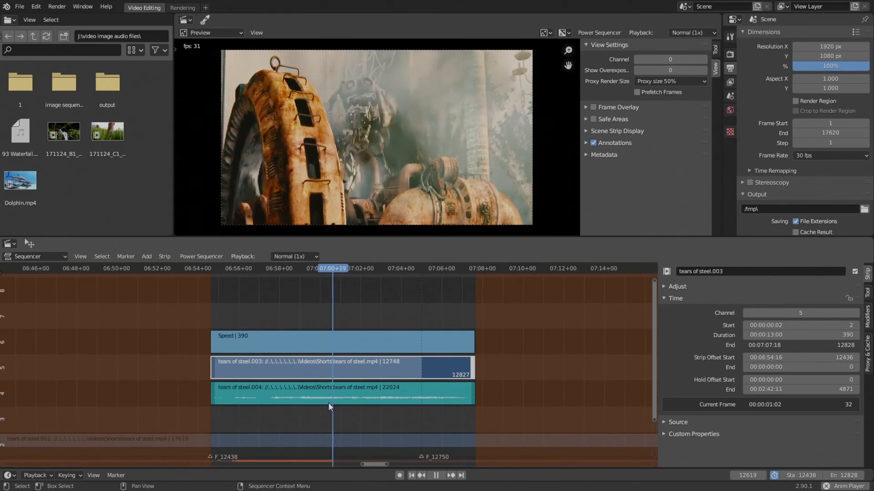
pyautogui.press('Escape')
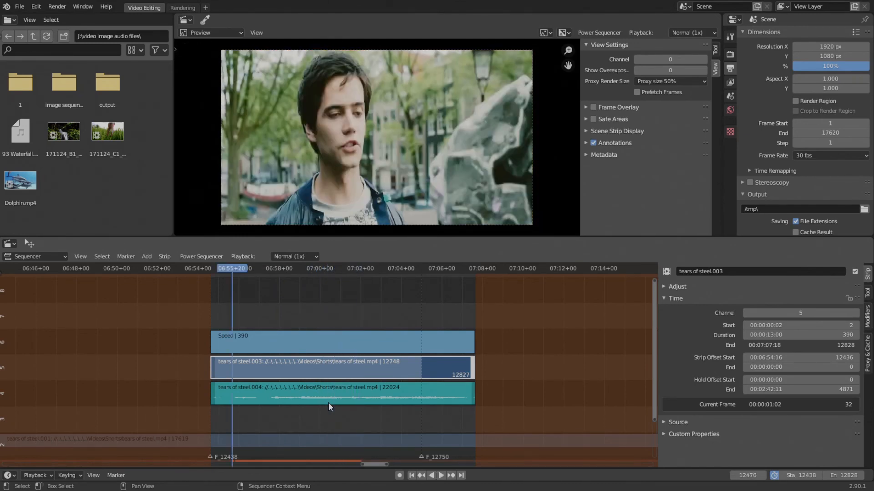
# Turn off Stretch to input strip length on the Speed effect strip and set its Speed Factor to 1
pyautogui.click(381, 349)
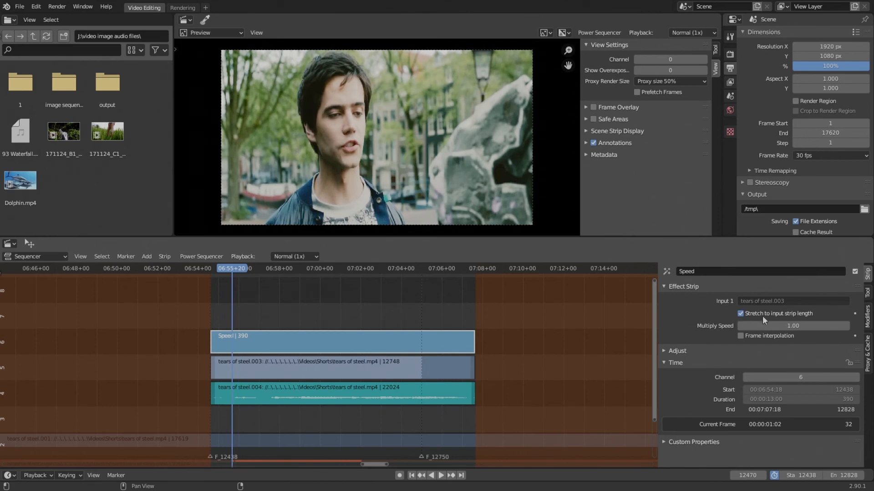
pyautogui.click(741, 313)
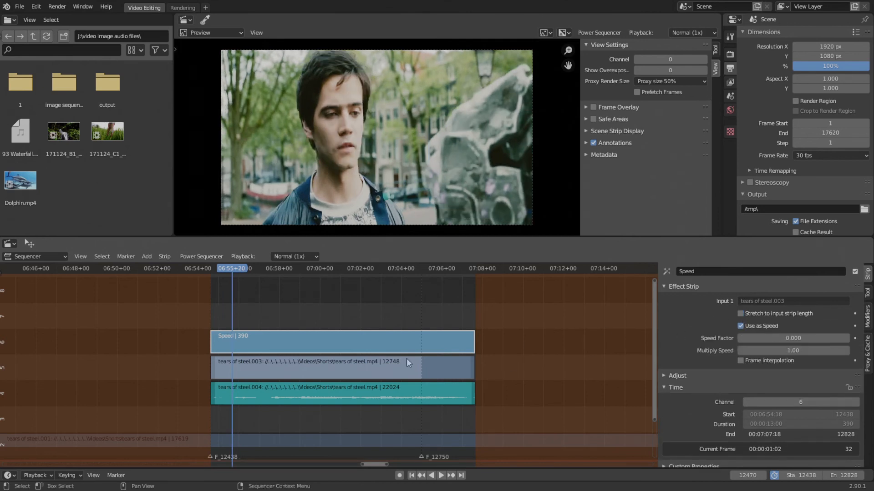
pyautogui.scroll(3, 351, 357)
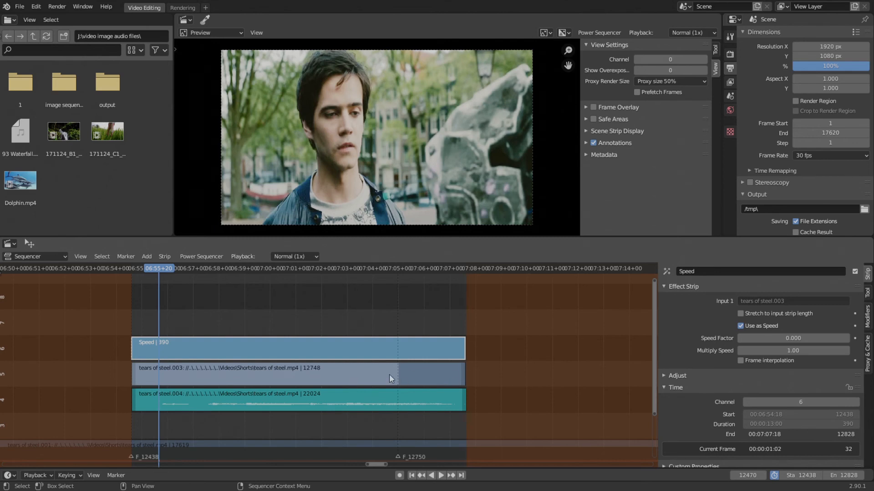
pyautogui.click(748, 338)
pyautogui.write('1')
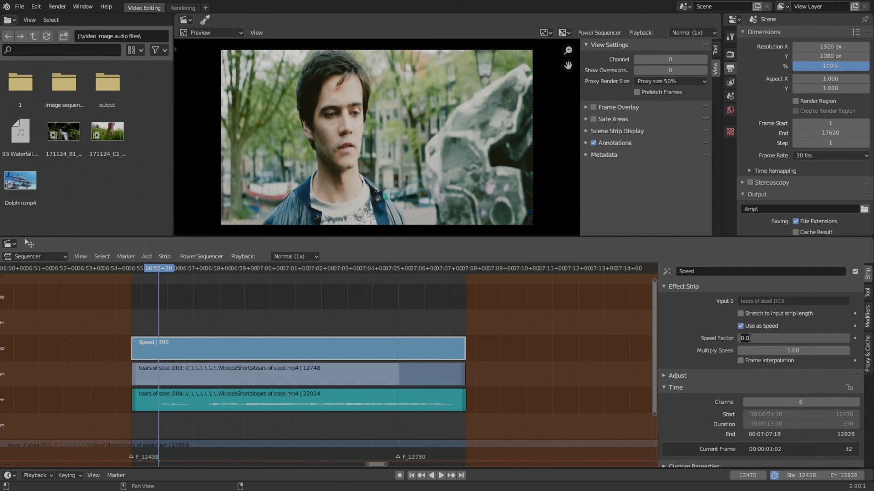
pyautogui.press('Return')
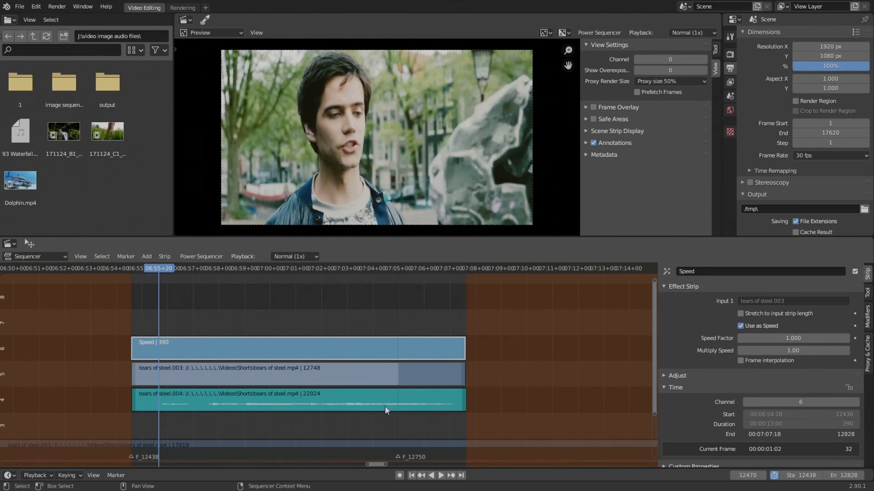
pyautogui.moveTo(288, 413); pyautogui.dragTo(272, 406, button='middle')
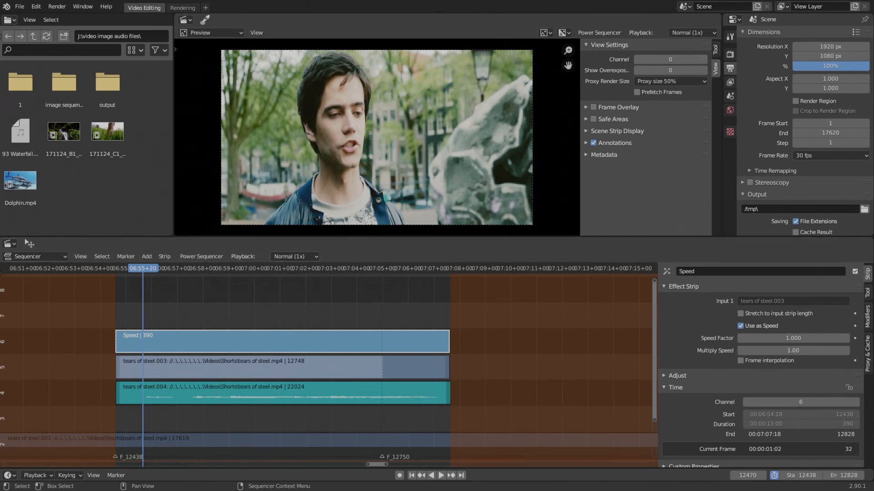
# Switch to Calculator and divide the clip's original frame rate by the scene's 30 fps
pyautogui.hotkey('alt', 'Tab')
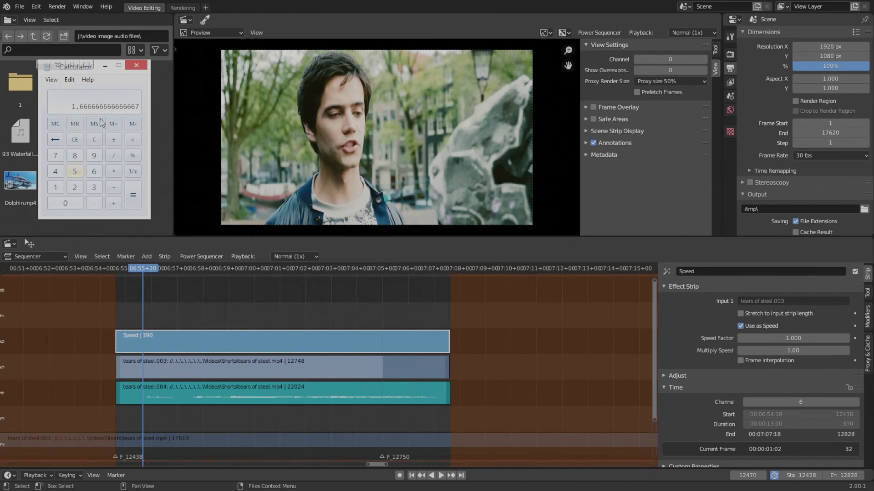
pyautogui.click(96, 144)
pyautogui.press('Return')
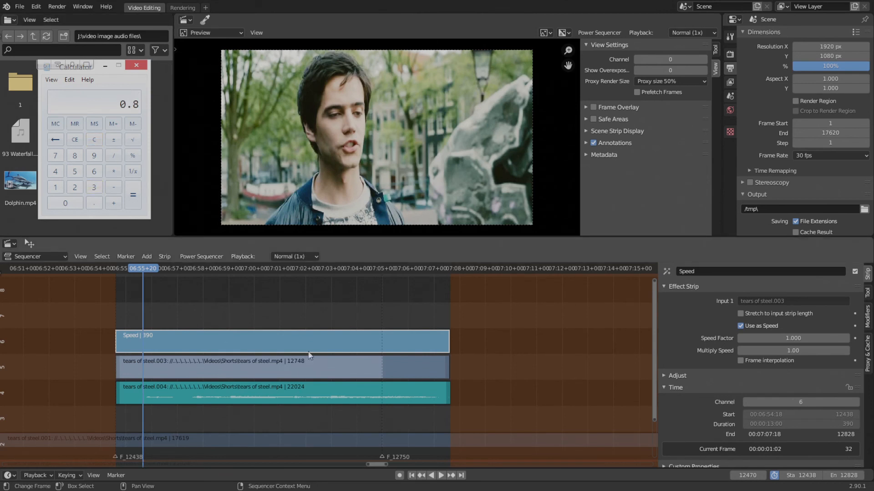
# Set the Speed effect strip's Speed Factor to 0.8 and play the sequence to check the sync
pyautogui.click(364, 344)
pyautogui.moveTo(364, 344); pyautogui.dragTo(377, 346, button='middle')
pyautogui.click(787, 338)
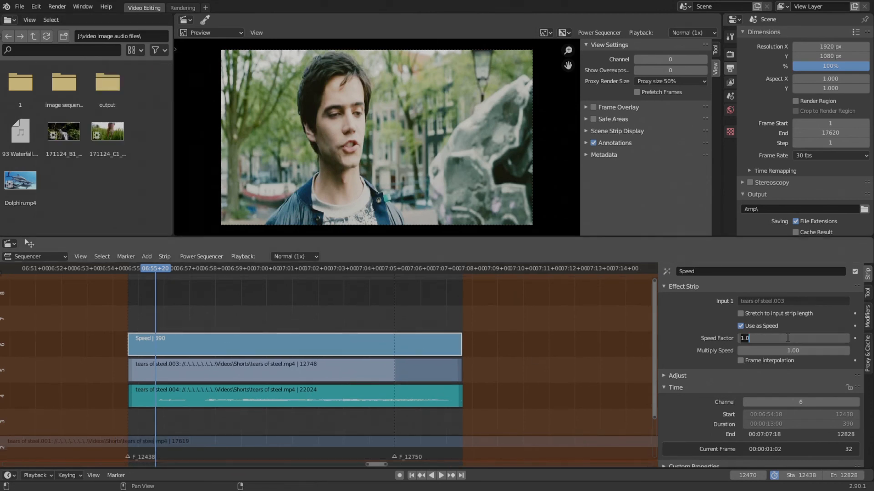
pyautogui.press('BackSpace')
pyautogui.press('Return')
pyautogui.press('space')
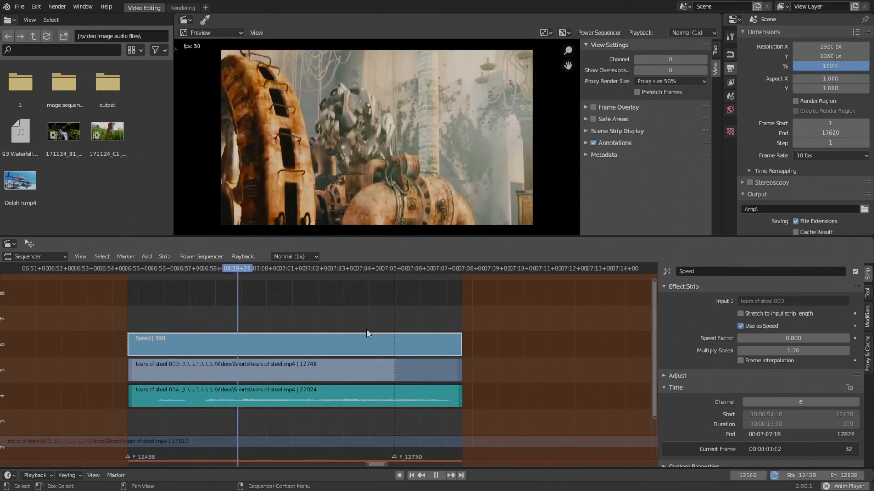
pyautogui.press('space')
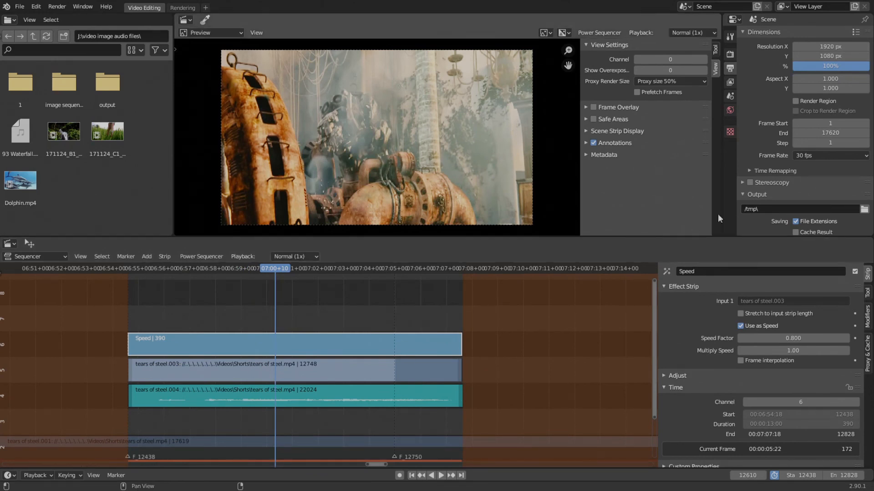
# Switch the scene to a custom frame rate of 15 fps
pyautogui.click(841, 157)
pyautogui.click(810, 247)
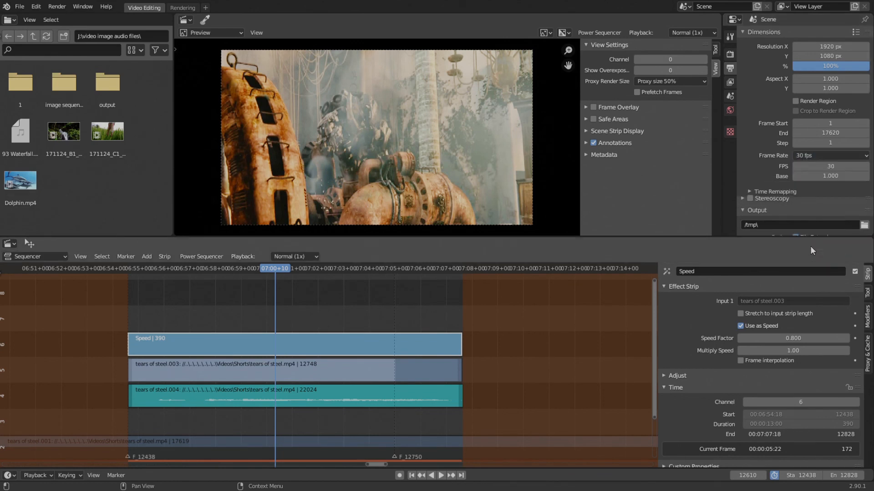
pyautogui.click(813, 166)
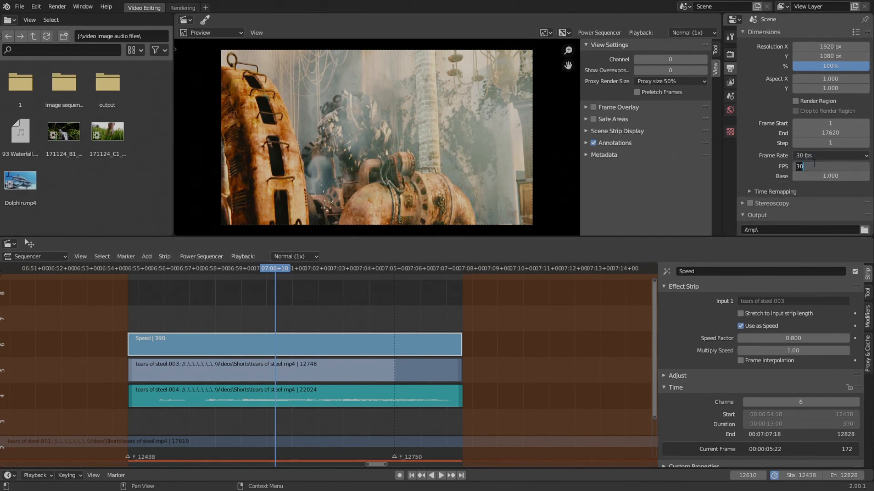
pyautogui.write('15')
pyautogui.press('Return')
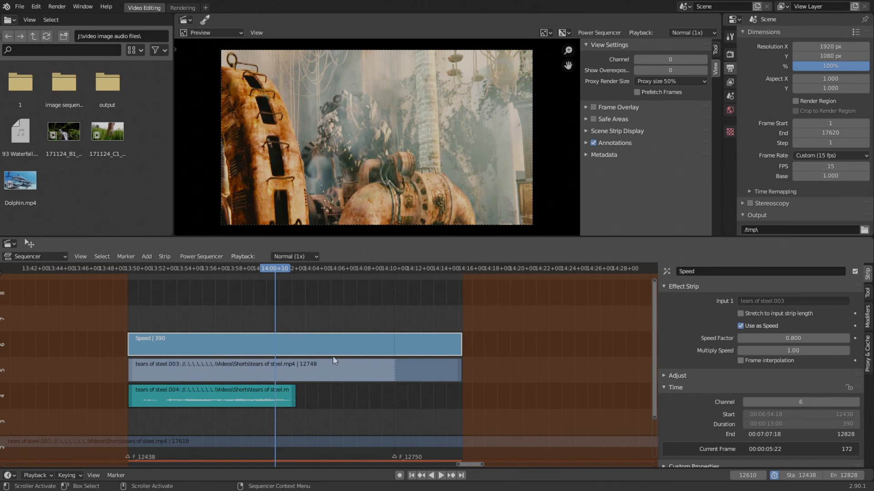
# Place the playhead at the end of the channel 4 audio strip, frame 12634, and compare the audio and Speed strips' durations
pyautogui.scroll(5, 332, 356)
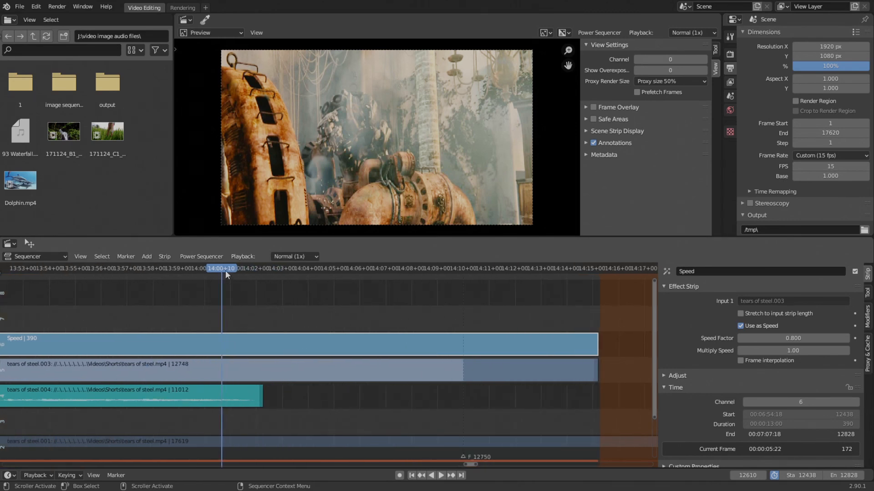
pyautogui.press('space')
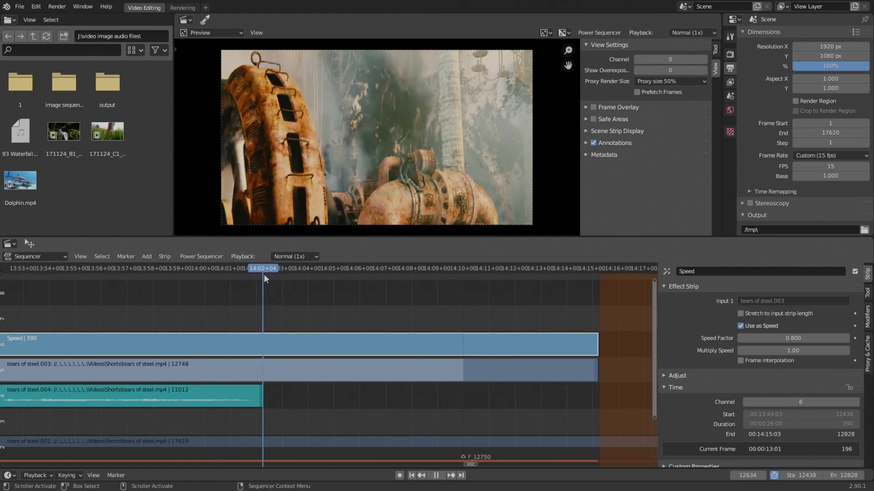
pyautogui.press('space')
pyautogui.click(227, 397)
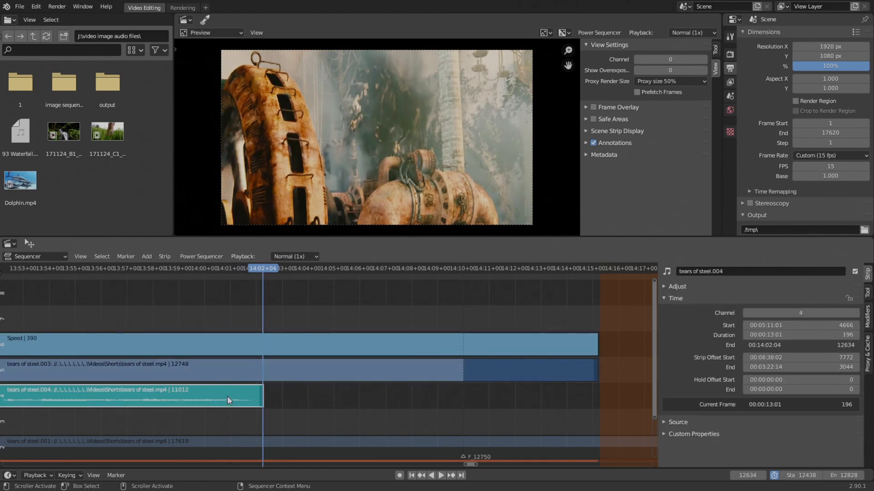
pyautogui.click(284, 348)
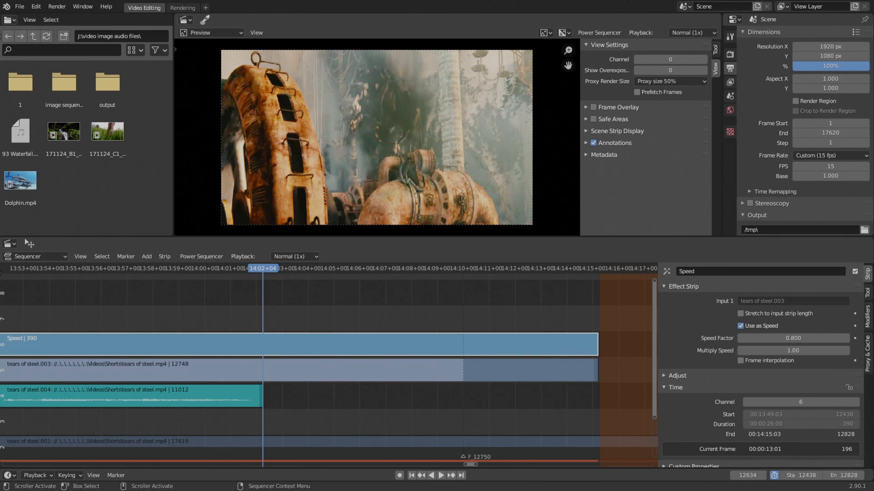
# Switch to Calculator and divide 24 by 15
pyautogui.hotkey('alt', 'Tab')
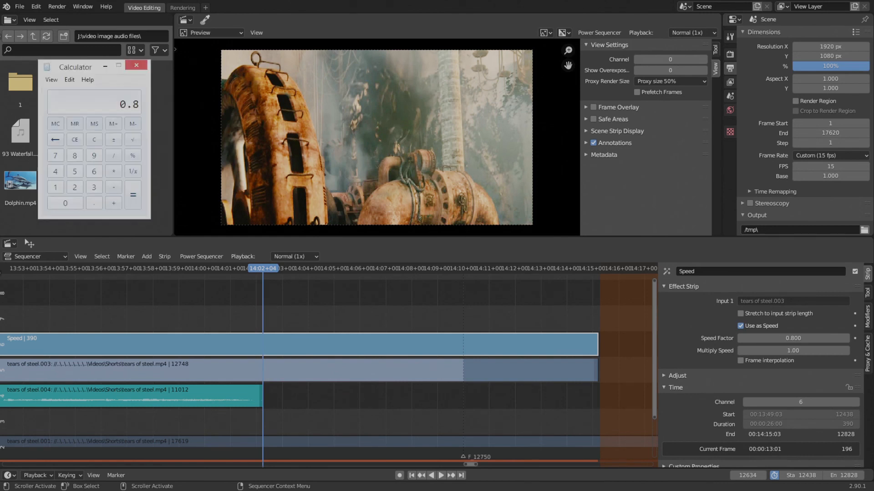
pyautogui.click(95, 139)
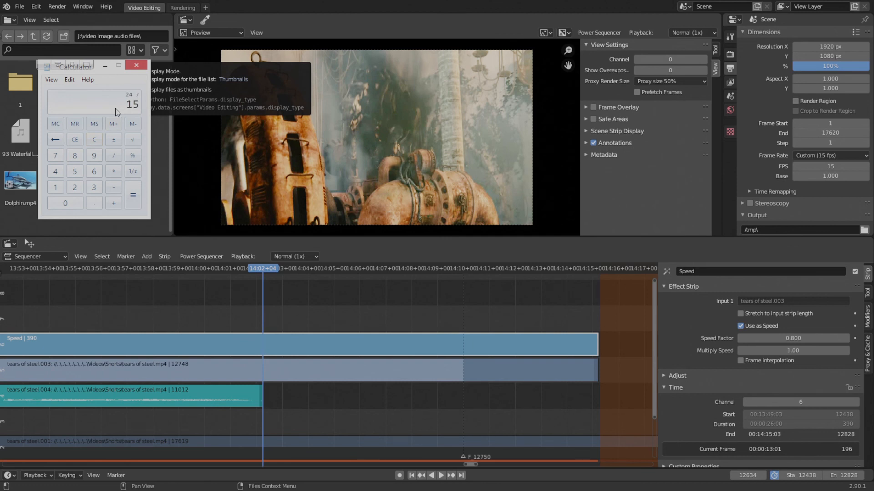
pyautogui.press('Return')
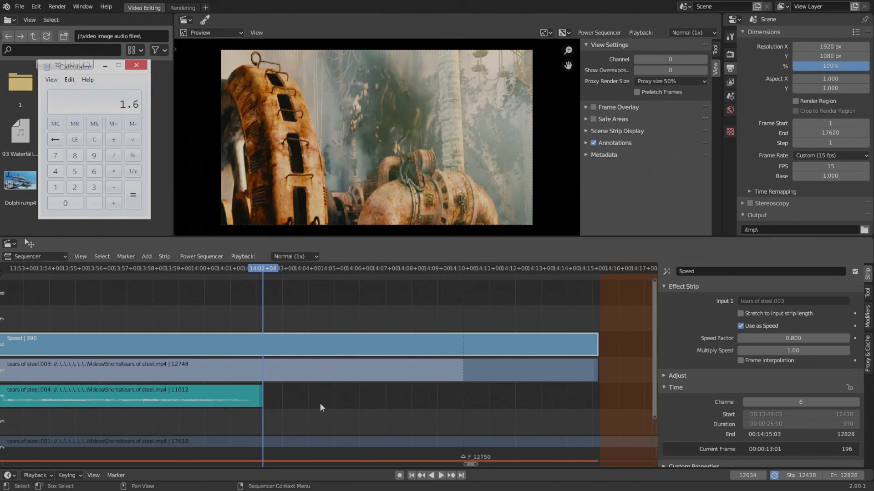
# Set the Speed effect strip's Speed Factor to 1.6
pyautogui.moveTo(318, 403); pyautogui.dragTo(340, 400, button='middle')
pyautogui.scroll(3, 341, 400)
pyautogui.scroll(-9, 347, 364)
pyautogui.moveTo(345, 347)
pyautogui.mouseDown(button='middle')
pyautogui.moveTo(370, 348)
pyautogui.moveTo(358, 339)
pyautogui.mouseUp(button='middle')
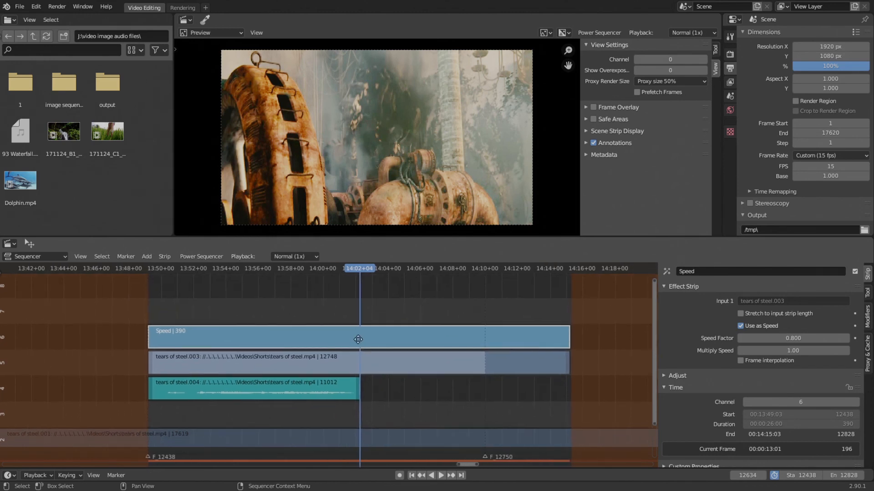
pyautogui.click(795, 338)
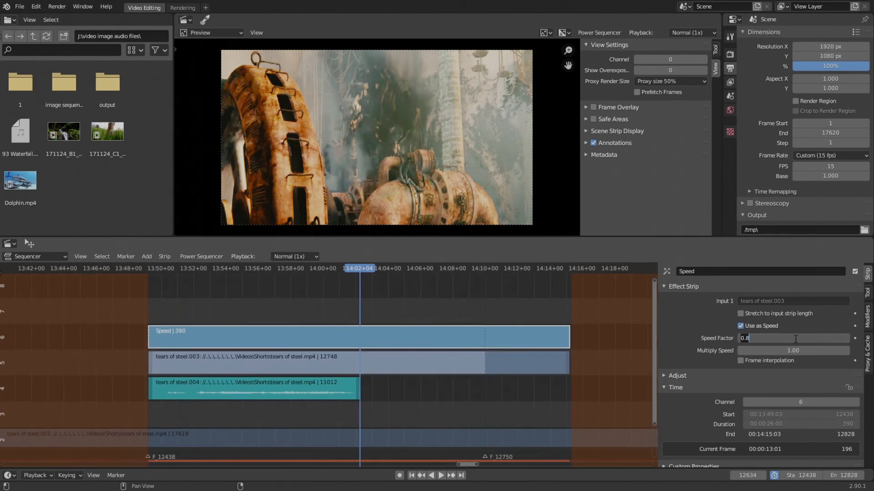
pyautogui.write('1.6')
pyautogui.press('Return')
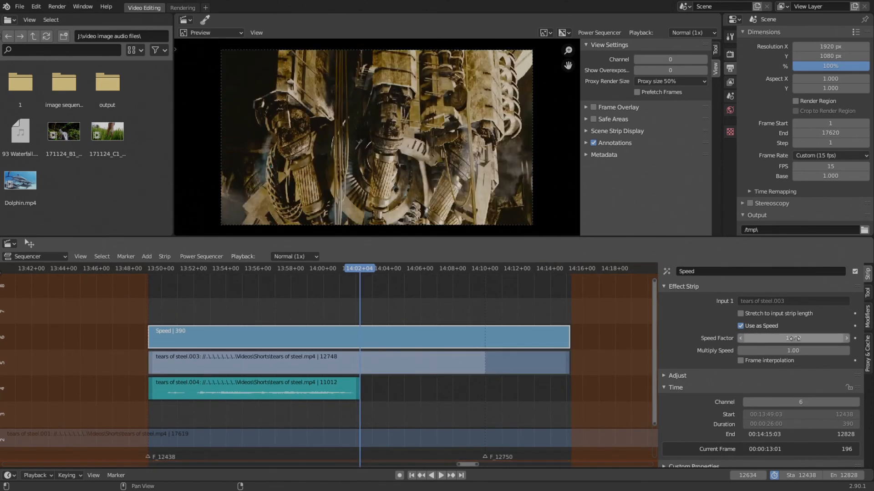
# Move the playhead frame by frame around the end of the channel 4 audio strip to check where the sped-up picture stops changing
pyautogui.scroll(5, 418, 413)
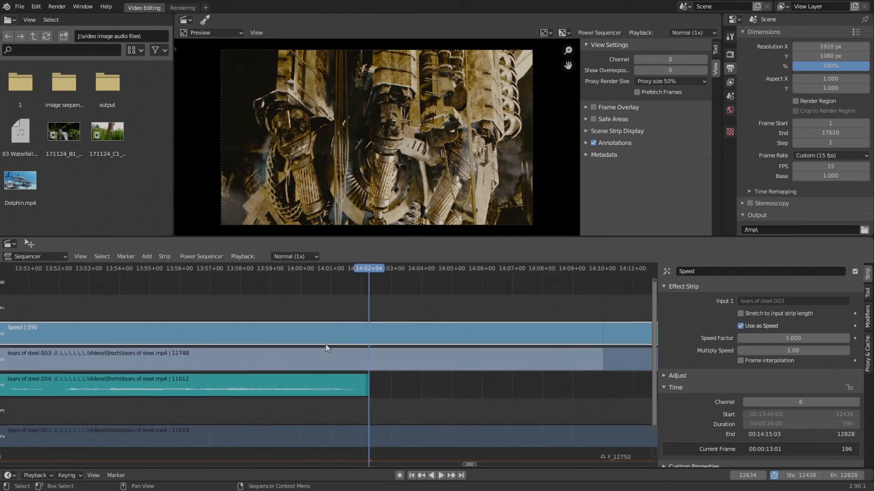
pyautogui.scroll(2, 365, 275)
pyautogui.scroll(3, 392, 360)
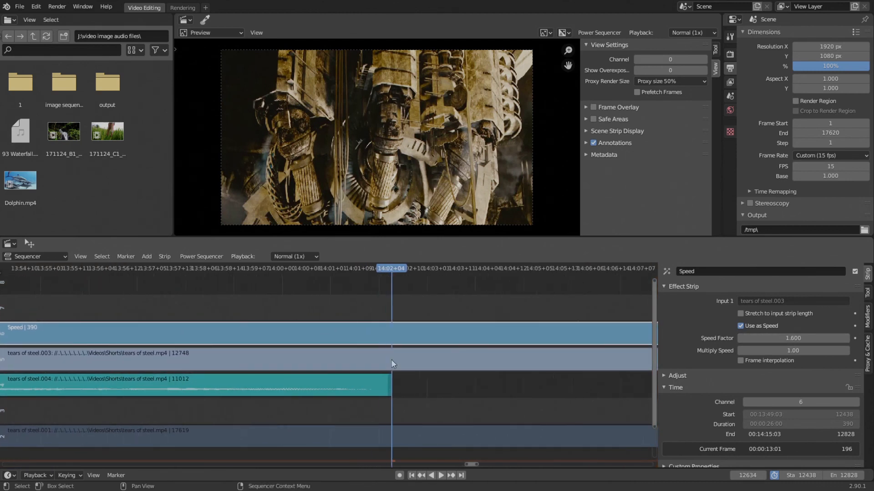
pyautogui.press('Left')
pyautogui.press('Left')
pyautogui.press('Left')
pyautogui.press('Left')
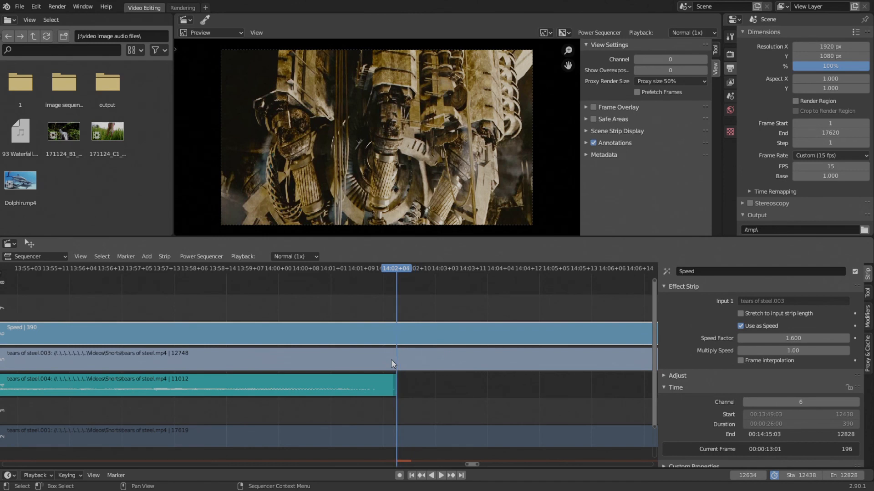
pyautogui.press('Right')
pyautogui.press('Right')
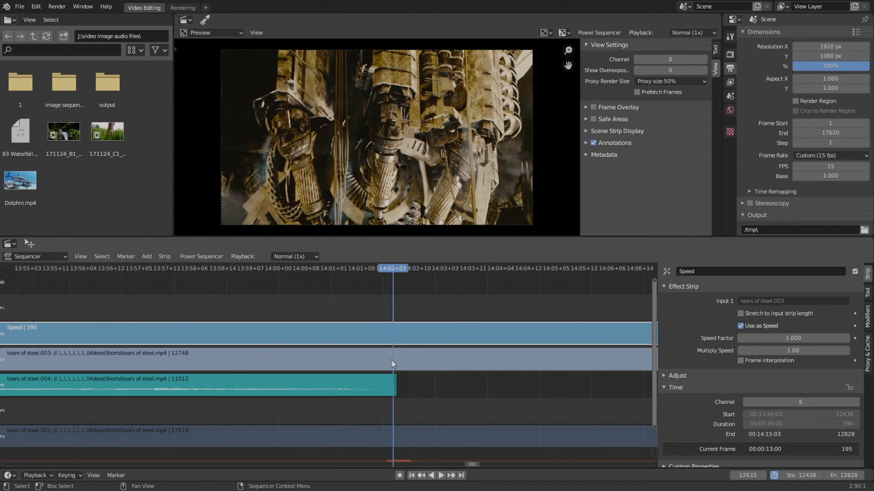
pyautogui.press('Left')
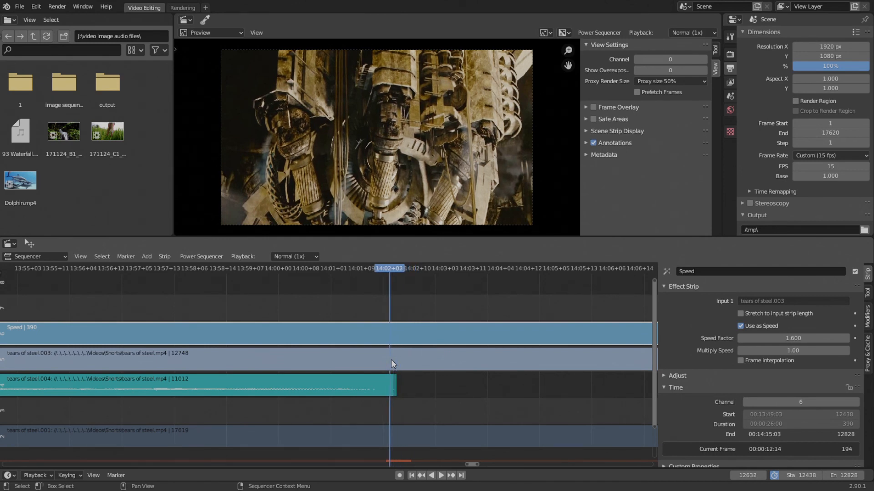
pyautogui.press('Left')
pyautogui.press('Left')
pyautogui.press('Right')
pyautogui.press('Right')
pyautogui.press('Right')
pyautogui.press('Right')
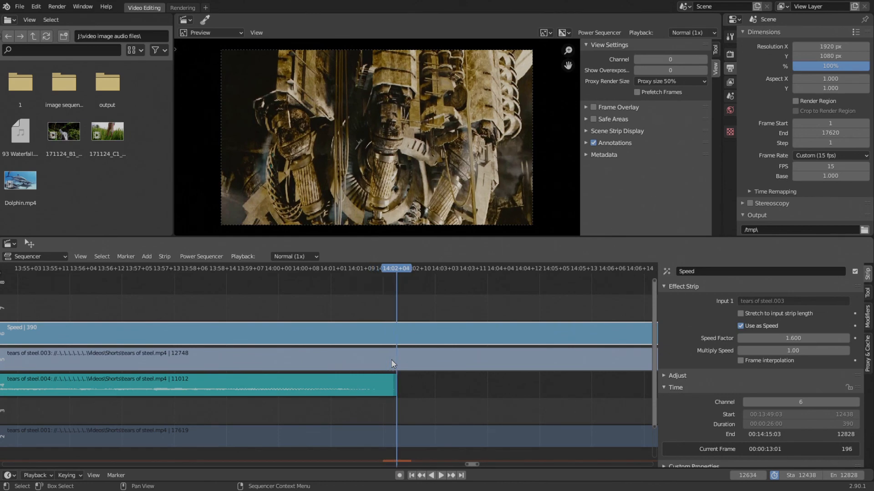
# Examine the trimmed strips within the whole sequence, finishing with the selected Speed strip framed in the timeline
pyautogui.press('Home')
pyautogui.scroll(1, 359, 357)
pyautogui.moveTo(276, 352); pyautogui.dragTo(203, 349, button='middle')
pyautogui.scroll(1, 378, 335)
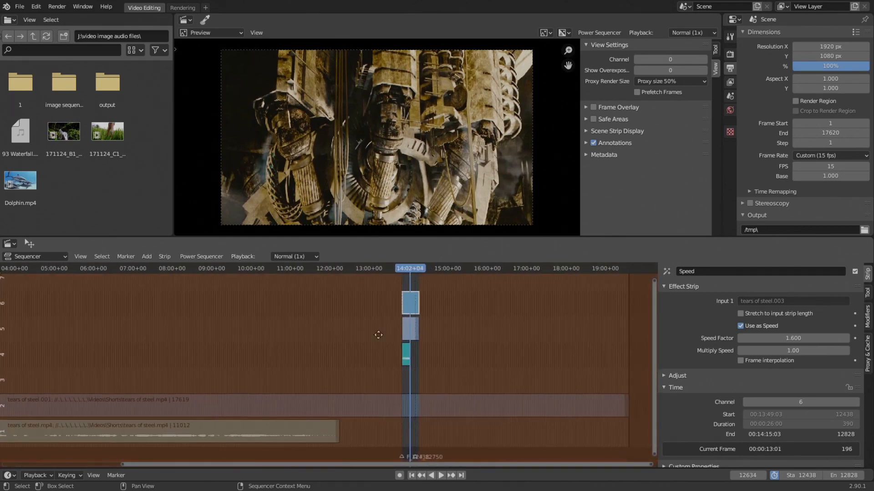
pyautogui.moveTo(378, 335); pyautogui.dragTo(193, 345, button='middle')
pyautogui.scroll(12, 193, 345)
pyautogui.moveTo(119, 370); pyautogui.dragTo(304, 358, button='middle')
pyautogui.scroll(7, 304, 359)
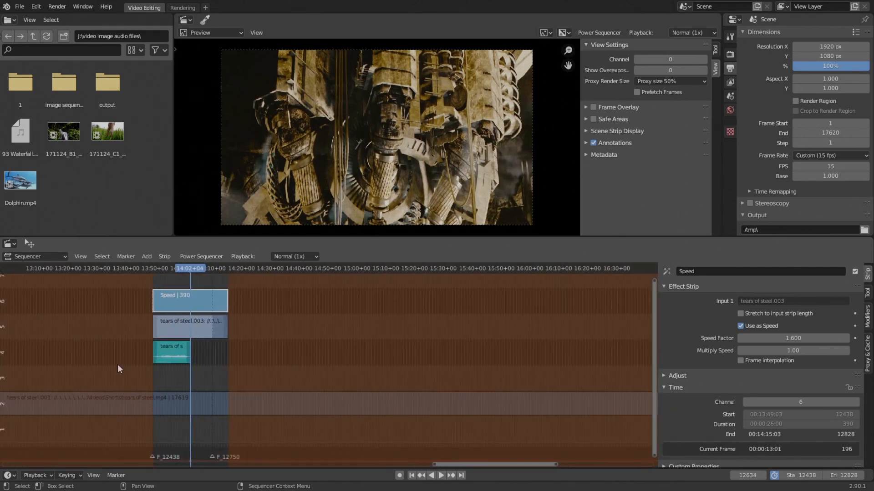
pyautogui.scroll(8, 212, 372)
pyautogui.moveTo(118, 364); pyautogui.dragTo(286, 366, button='middle')
pyautogui.scroll(3, 243, 337)
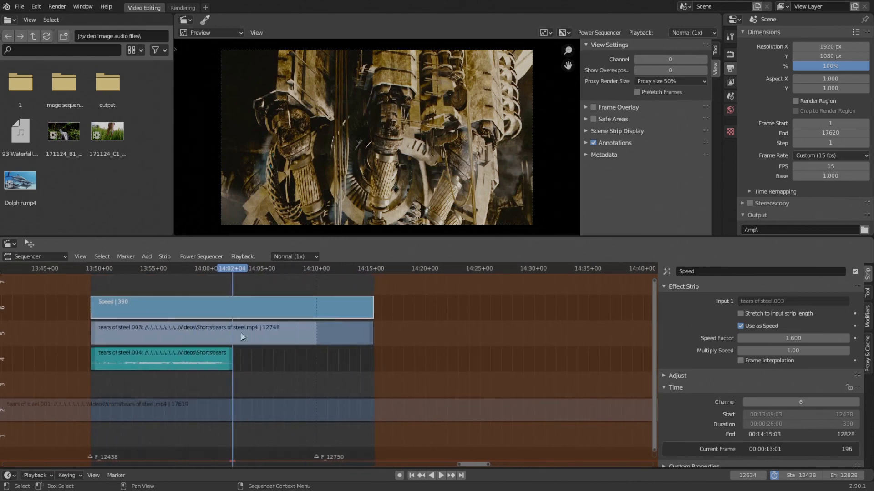
pyautogui.press('KP_Decimal')
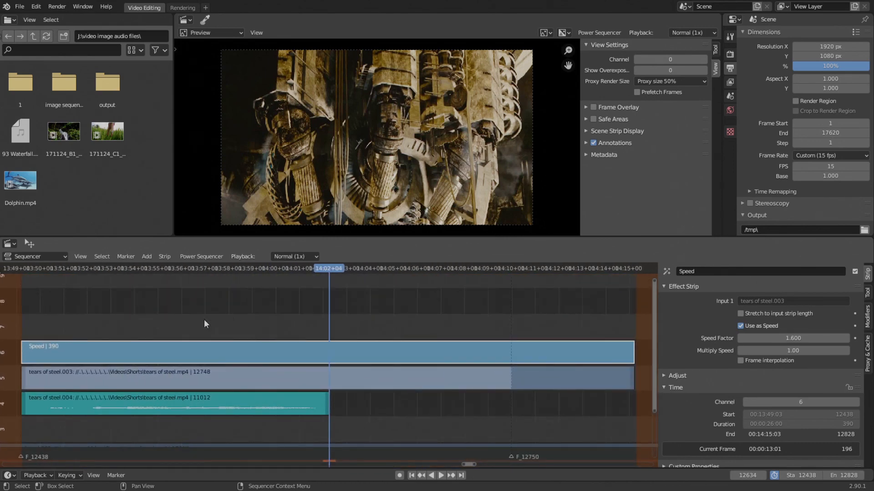
# Play the sped-up section from about 13:50 past the audio's end and stop at frame 12748 to check audio and picture sync
pyautogui.click(43, 270)
pyautogui.press('space')
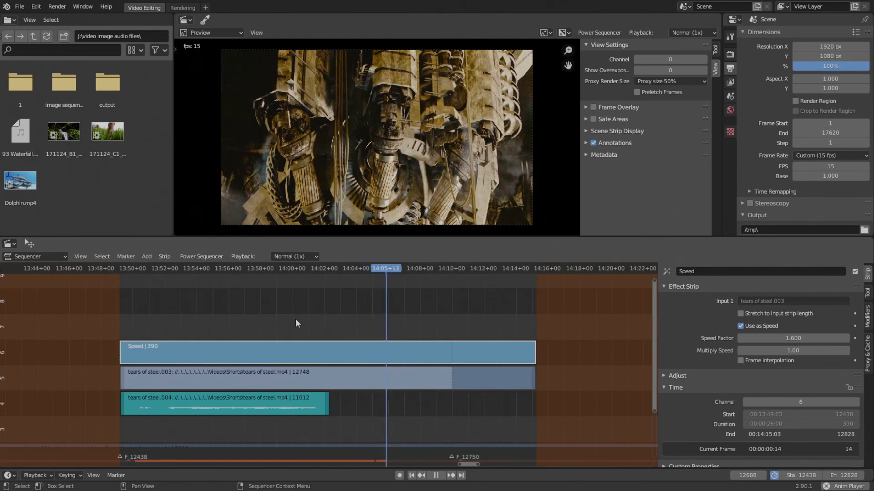
pyautogui.scroll(-4, 286, 329)
pyautogui.moveTo(285, 331); pyautogui.dragTo(342, 344, button='middle')
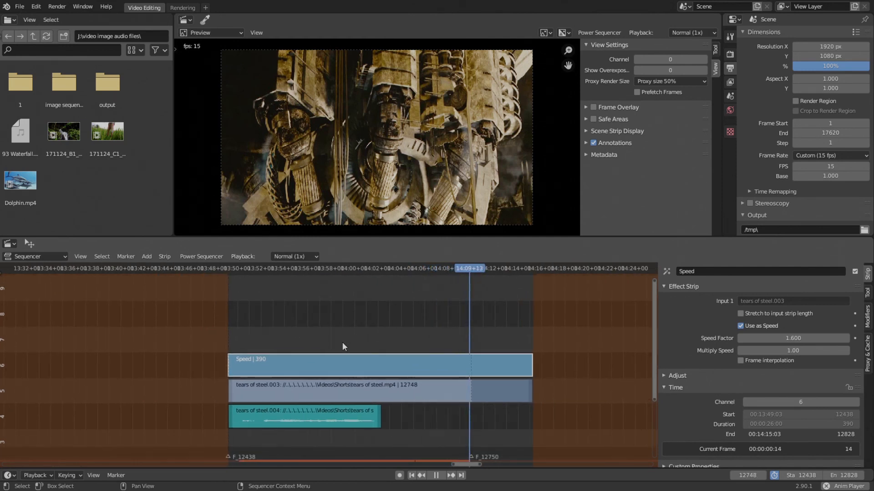
pyautogui.press('space')
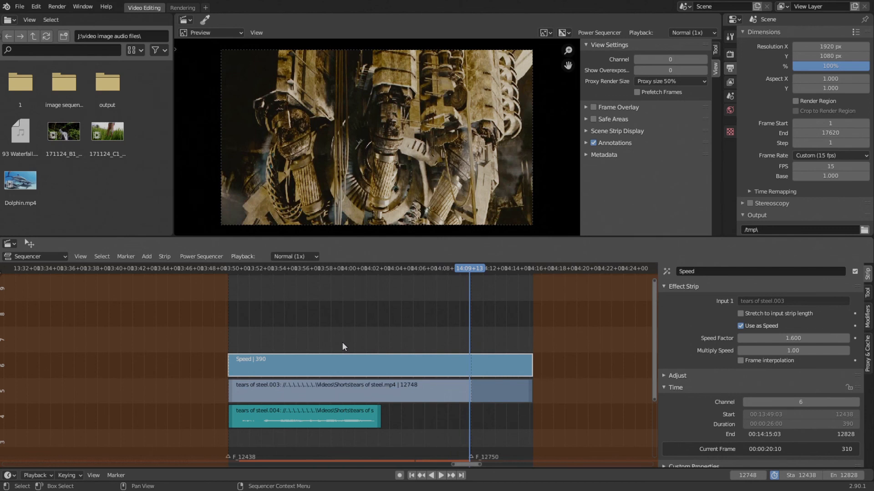